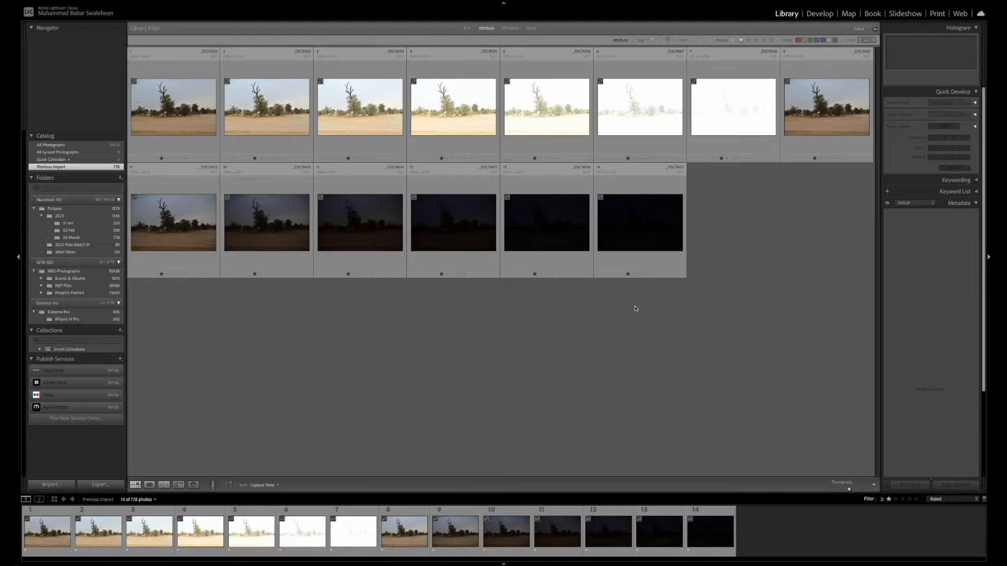
Open _DSC9592.NEF in Loupe view and compare its brightness and histogram with _DSC9593.NEF
click(66, 534)
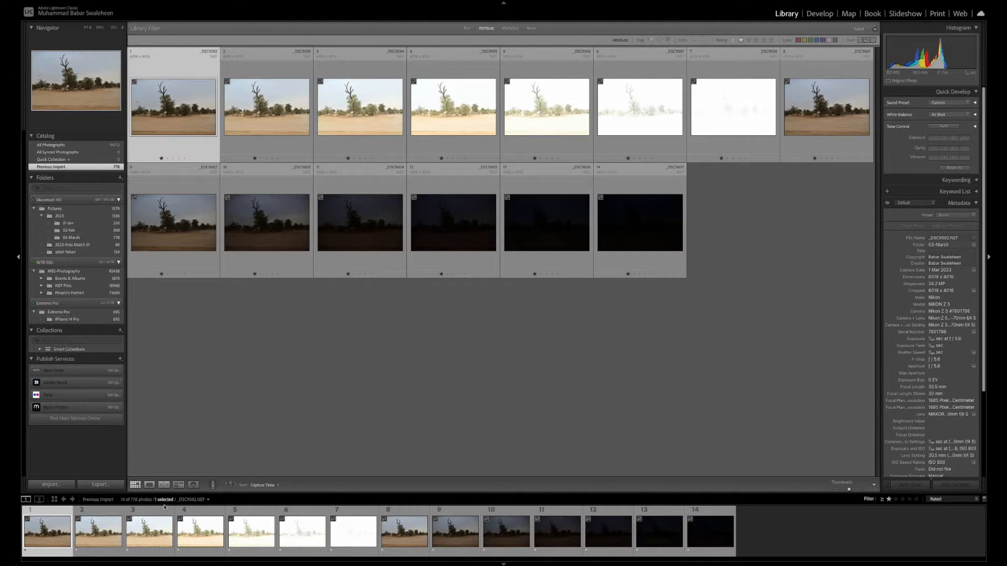
double_click(64, 530)
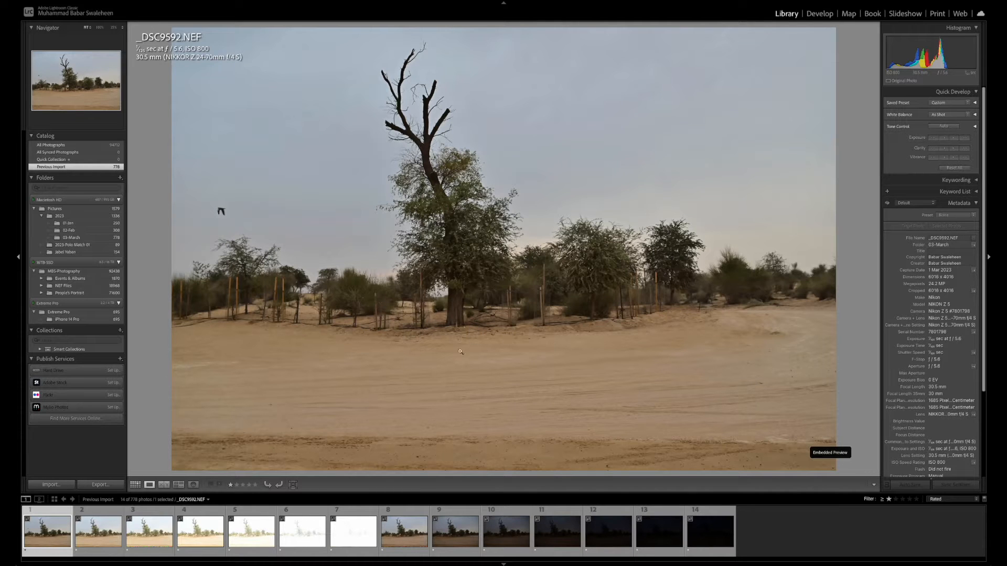
click(103, 540)
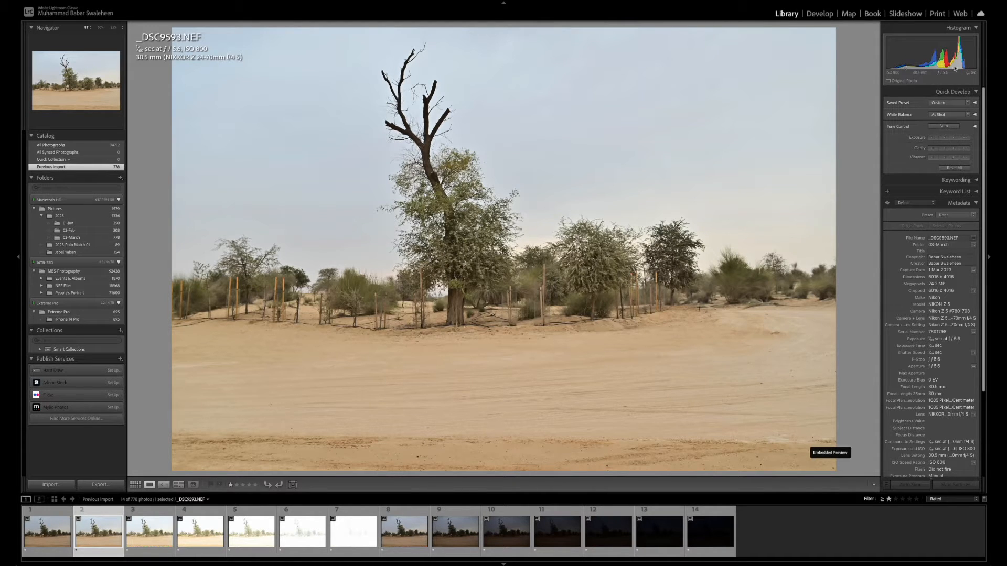
click(64, 539)
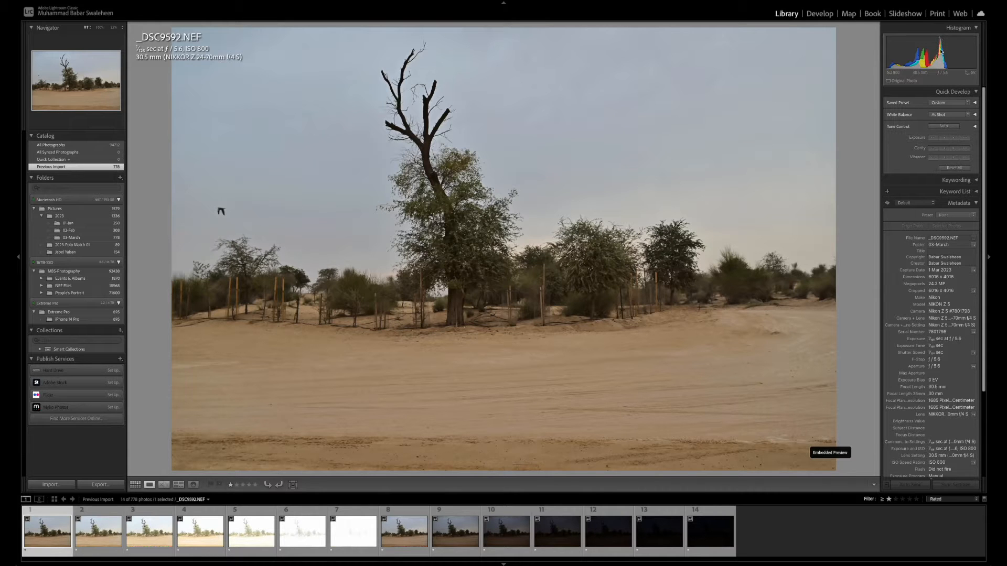
key(Right)
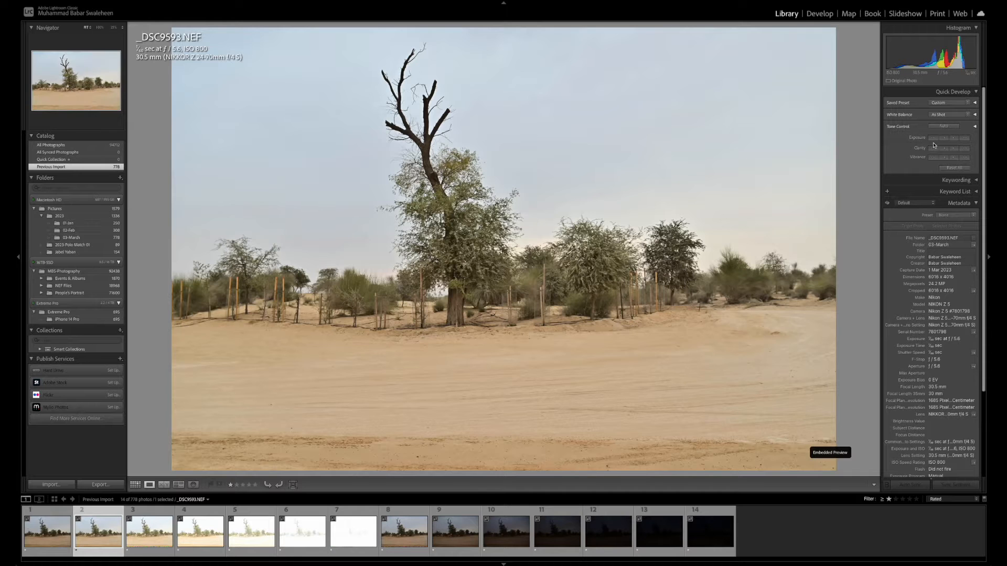
Try to darken _DSC9593.NEF to match _DSC9592.NEF using the Quick Develop exposure adjustments
click(945, 139)
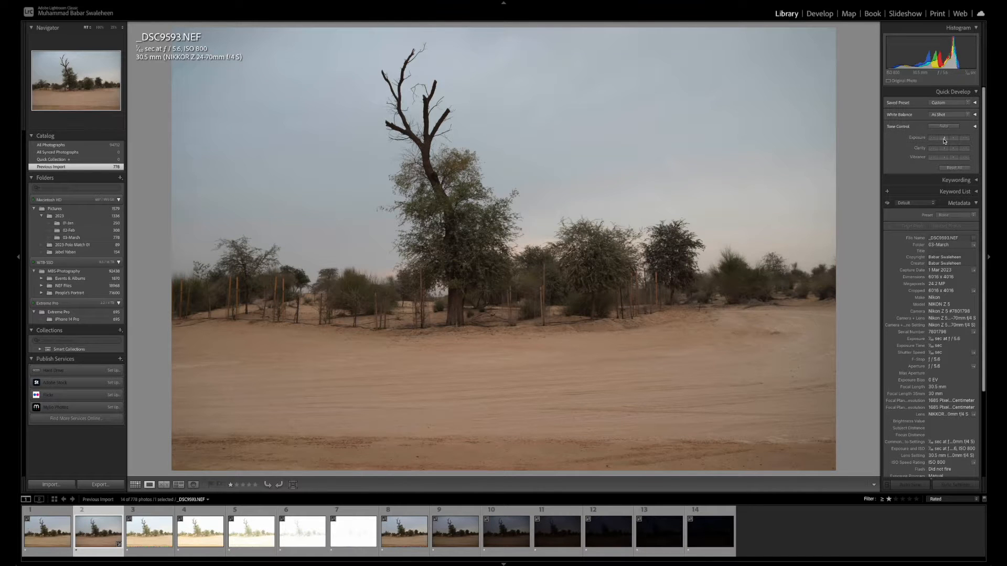
click(945, 139)
click(944, 139)
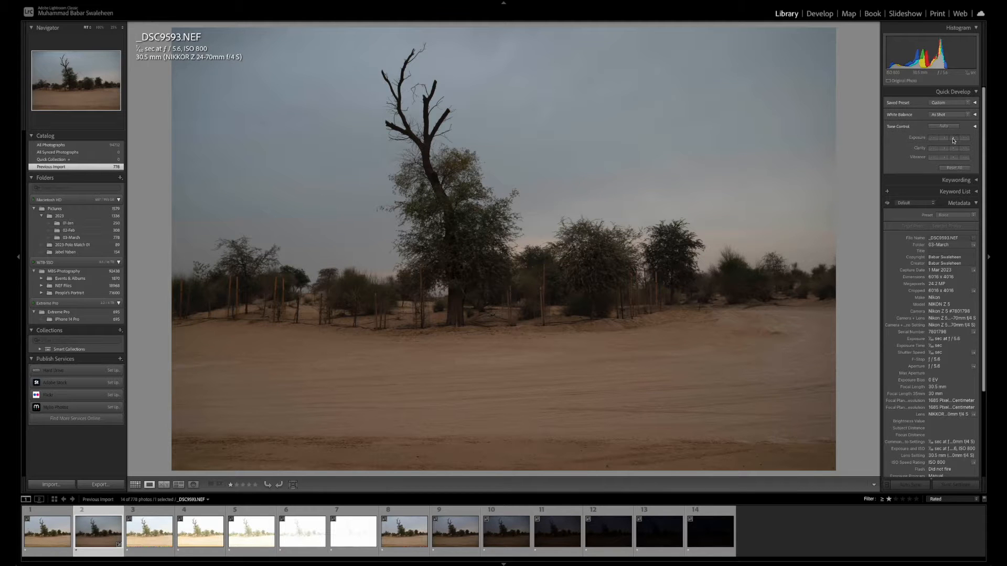
click(953, 139)
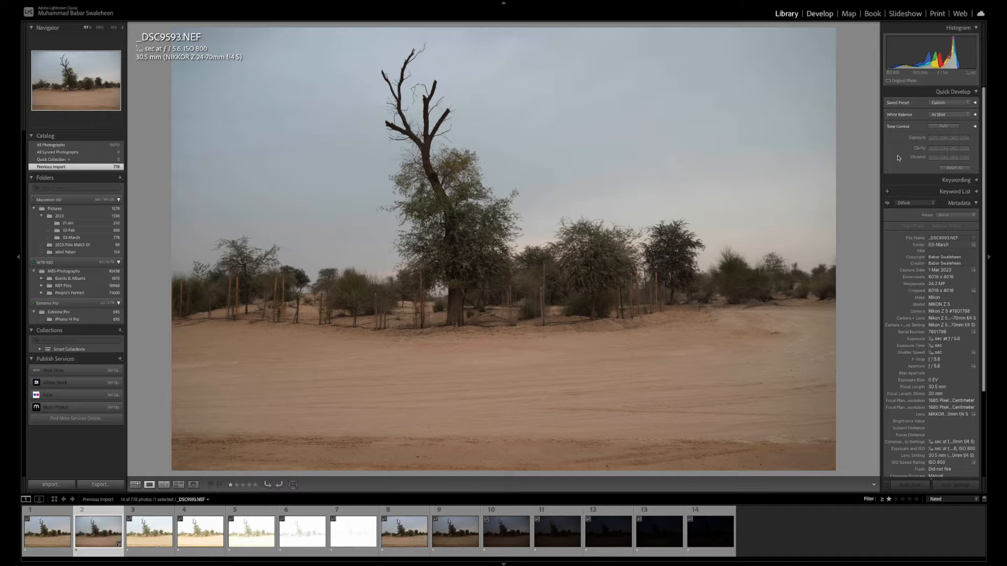
Bring _DSC9593.NEF into the Develop module, reset all its adjustments, and view _DSC9592.NEF as the reference
key(d)
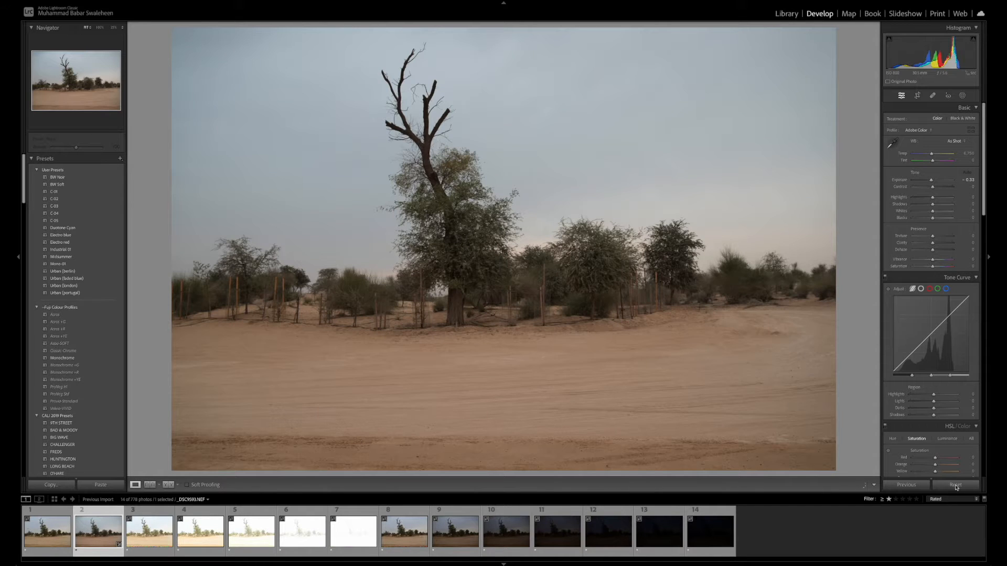
click(956, 486)
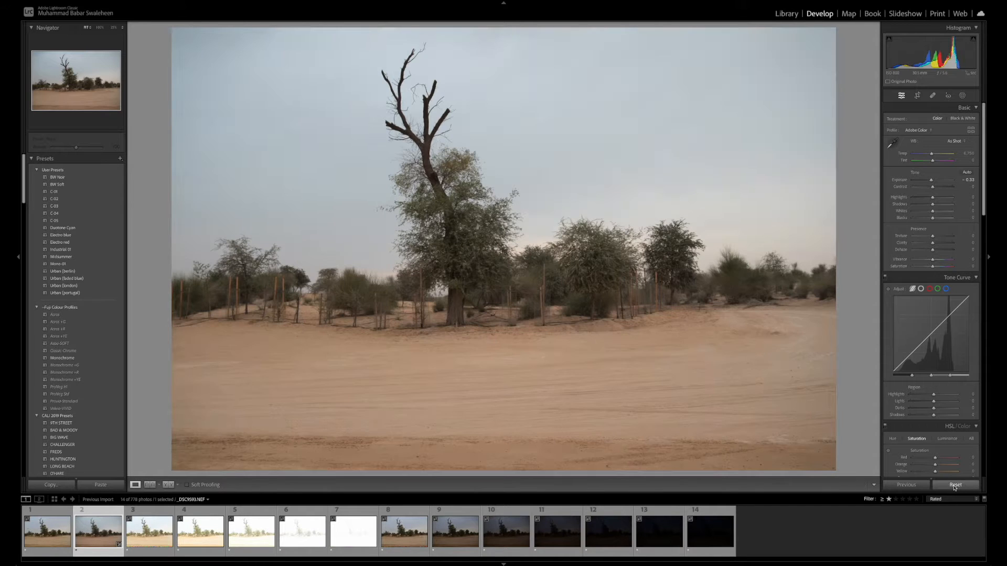
click(29, 547)
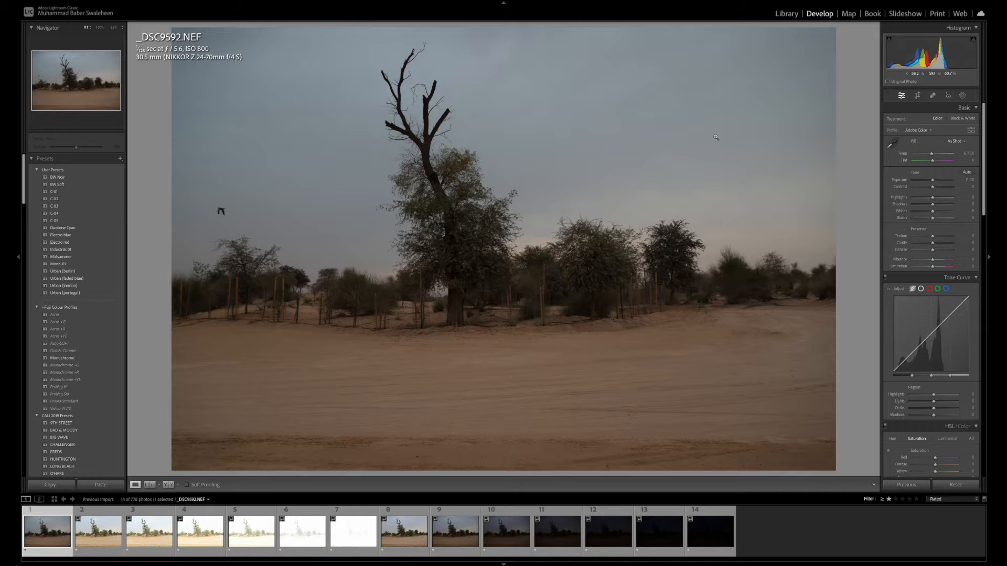
Set the exposure of _DSC9593.NEF to -1.00 and compare the result with _DSC9592.NEF
click(96, 536)
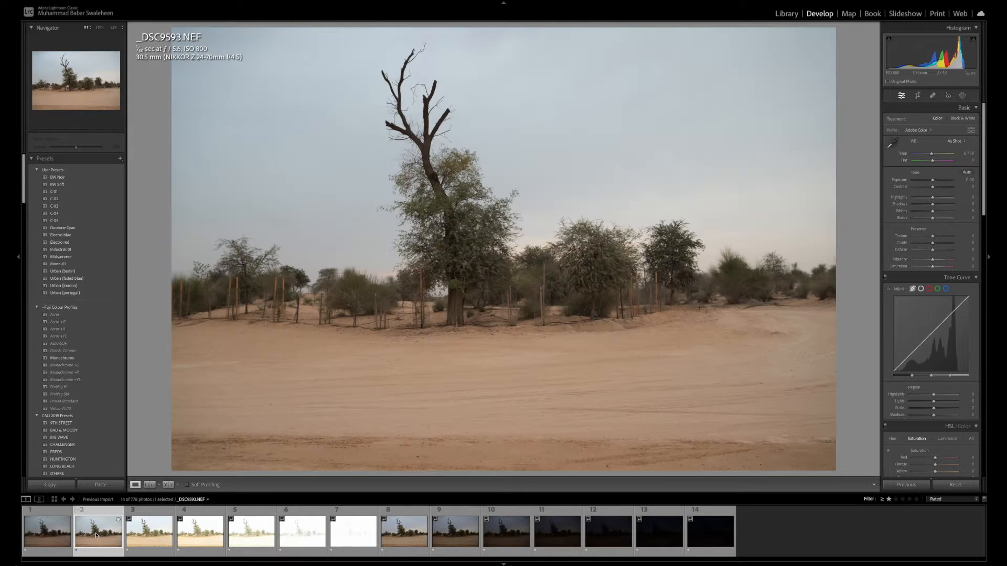
click(968, 180)
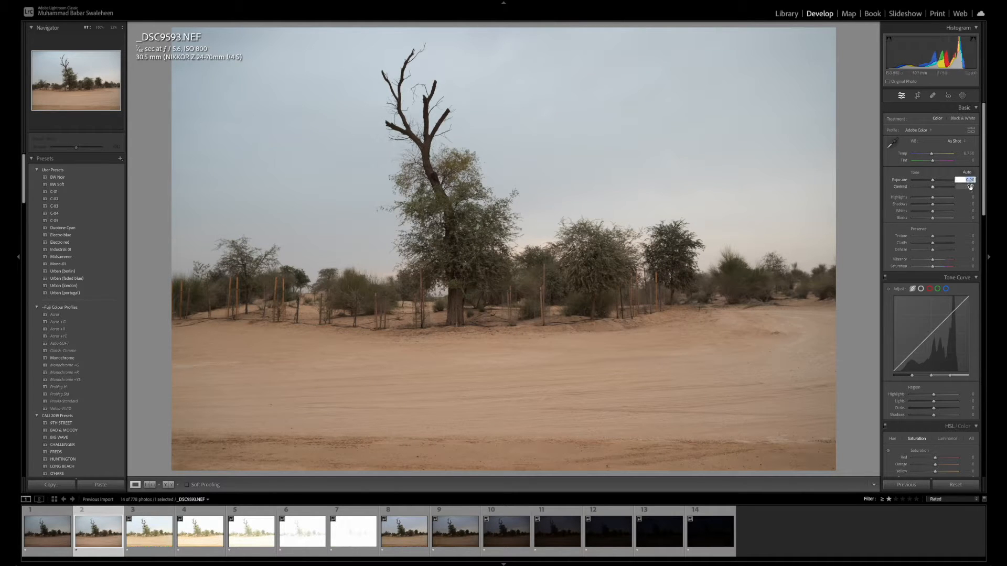
key(BackSpace)
text(-1)
key(Return)
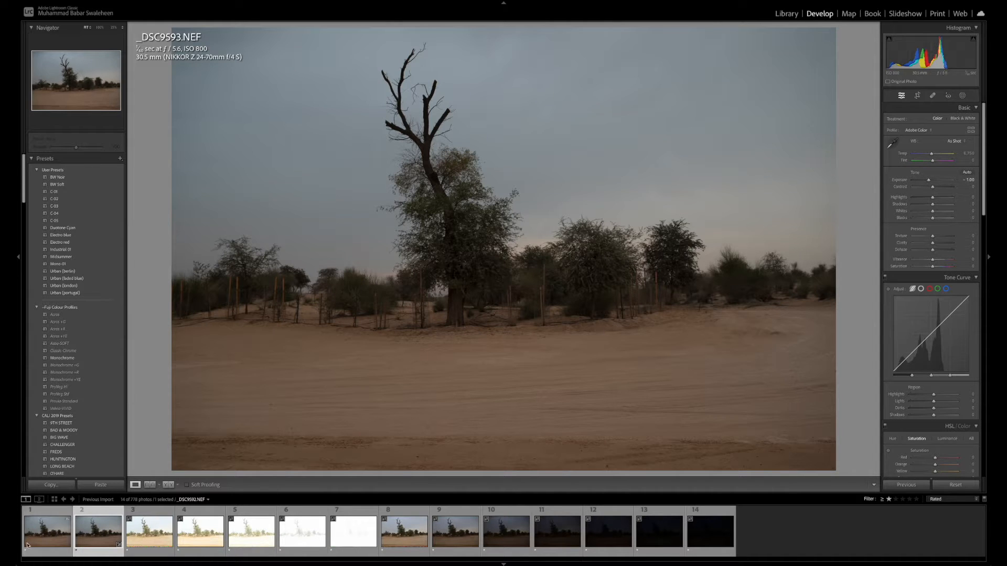
click(59, 539)
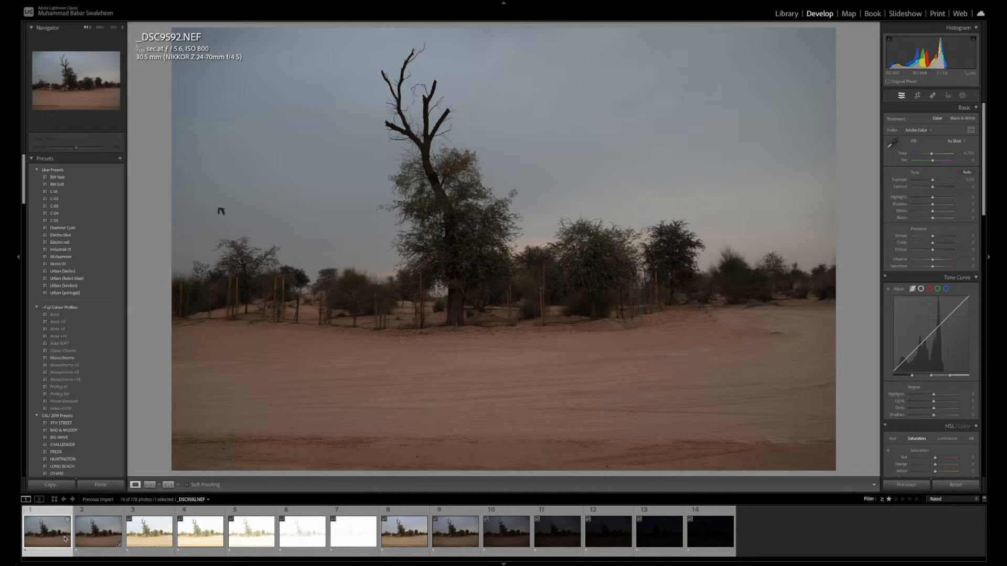
click(96, 537)
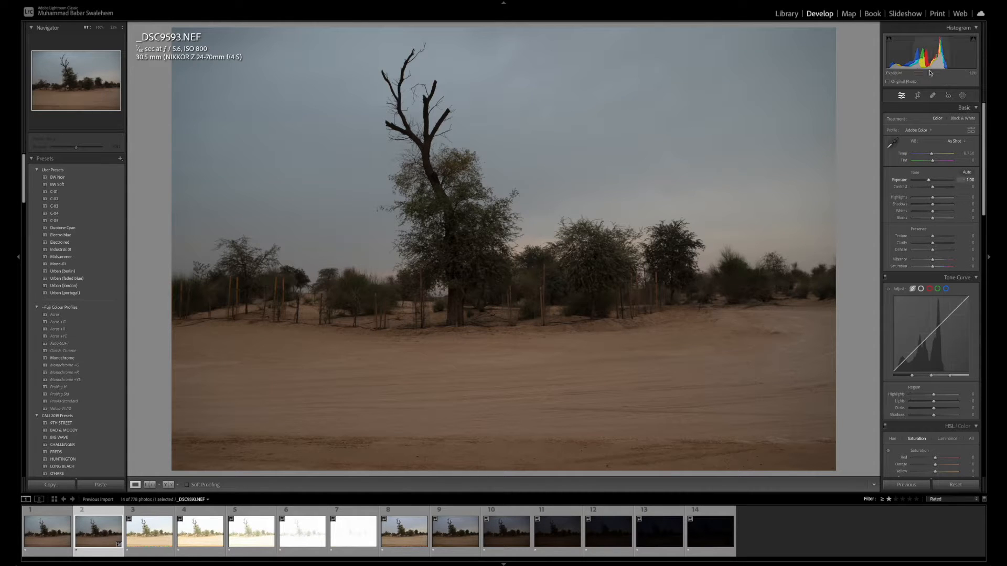
Set the exposure of _DSC9594.NEF to -2.00 and compare the result with _DSC9592.NEF
click(152, 534)
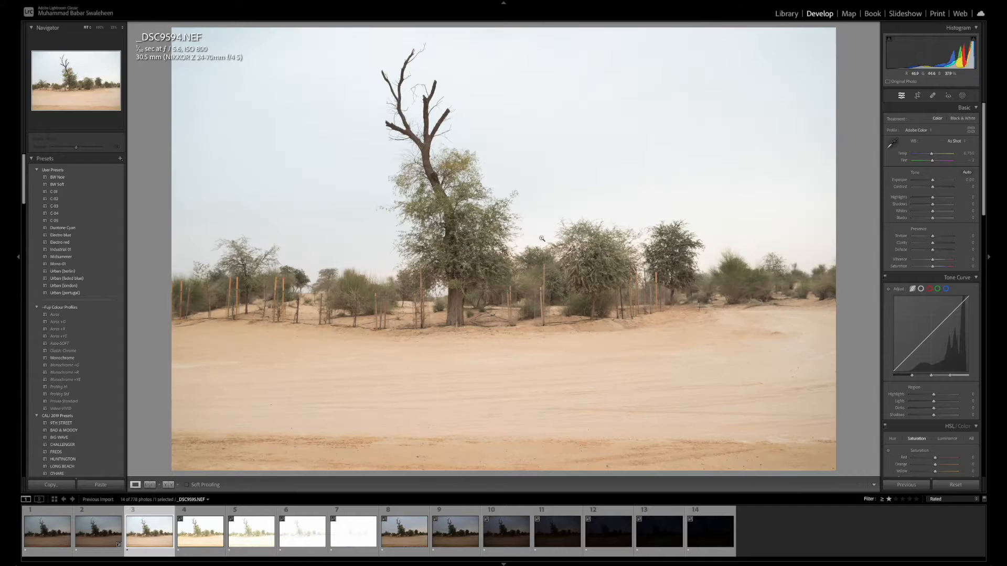
click(968, 180)
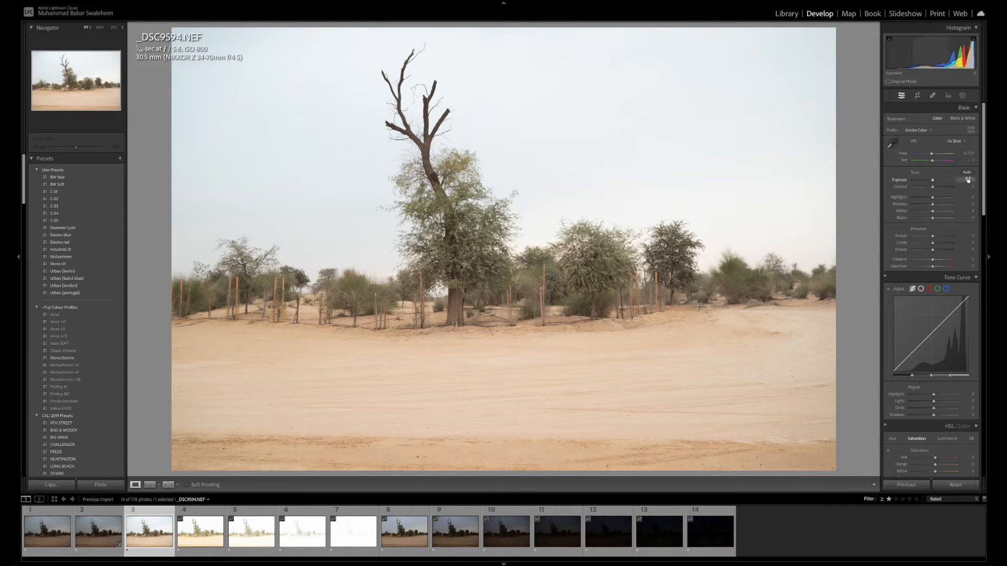
text(1)
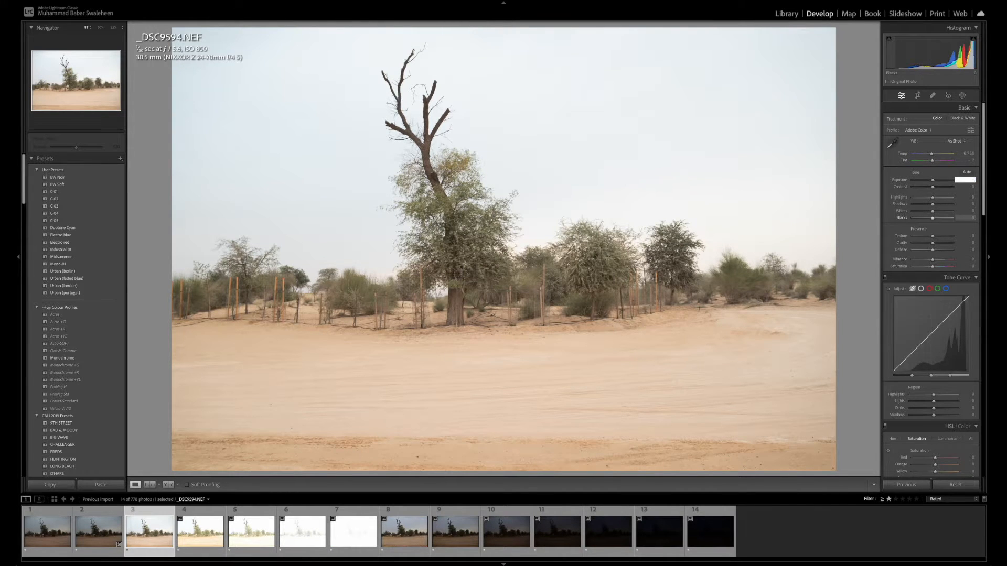
key(Return)
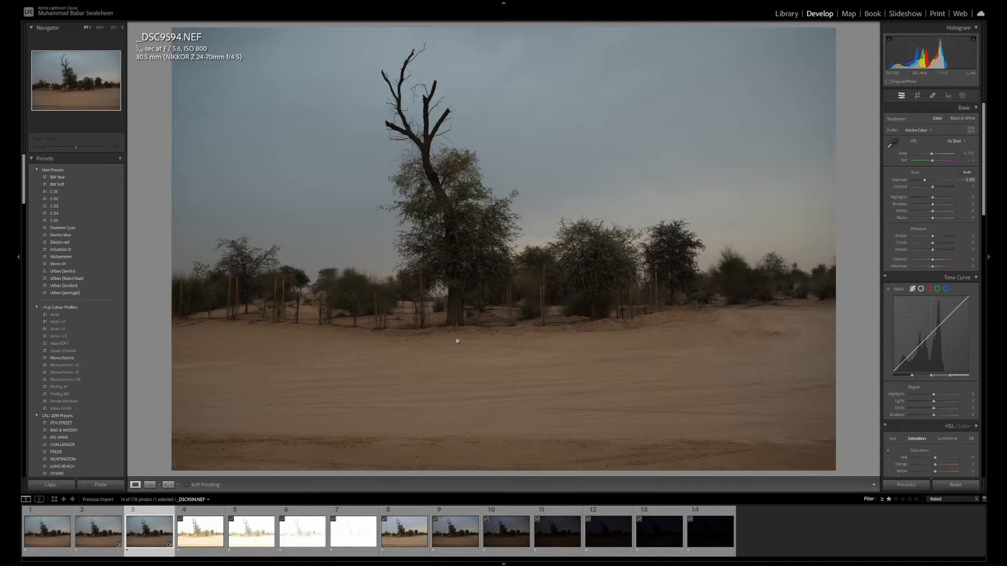
click(53, 536)
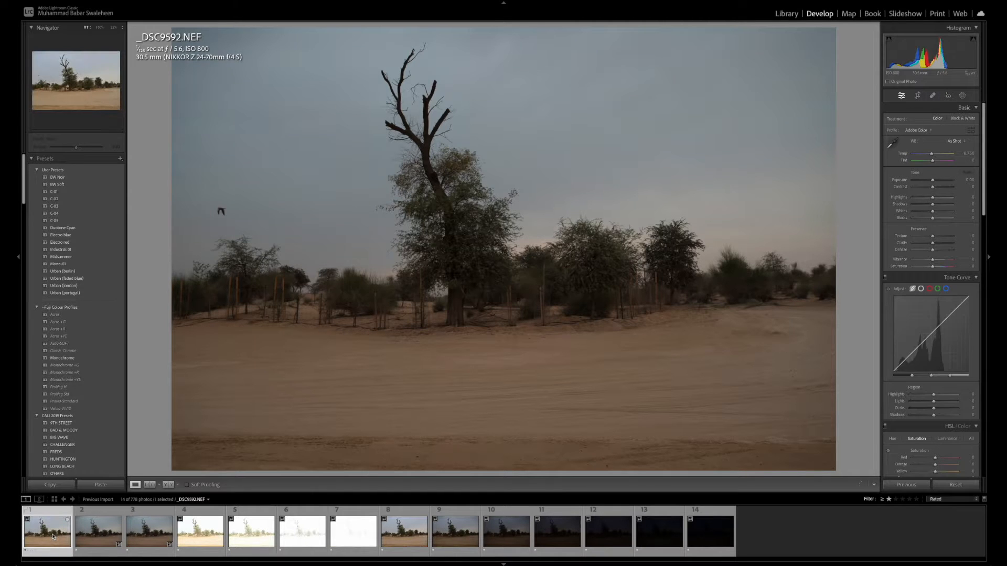
click(151, 537)
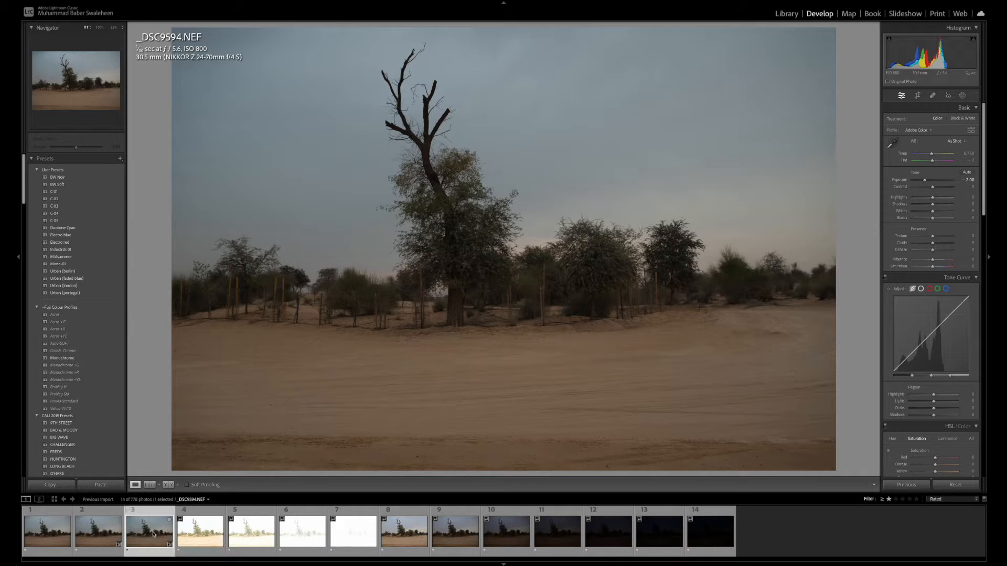
Compare _DSC9595.NEF with the corrected _DSC9594.NEF and set its exposure to -3.00
click(199, 531)
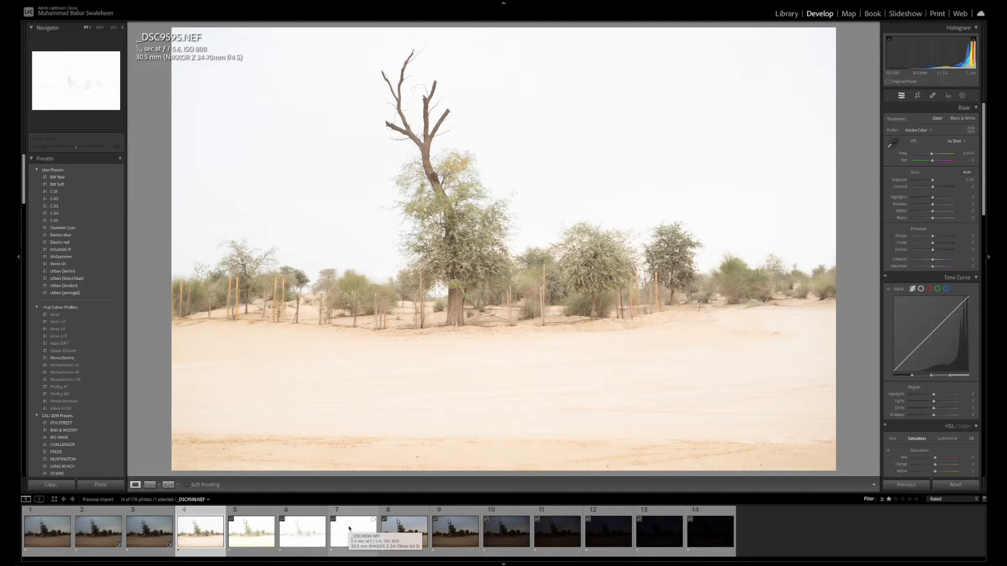
click(151, 533)
click(203, 533)
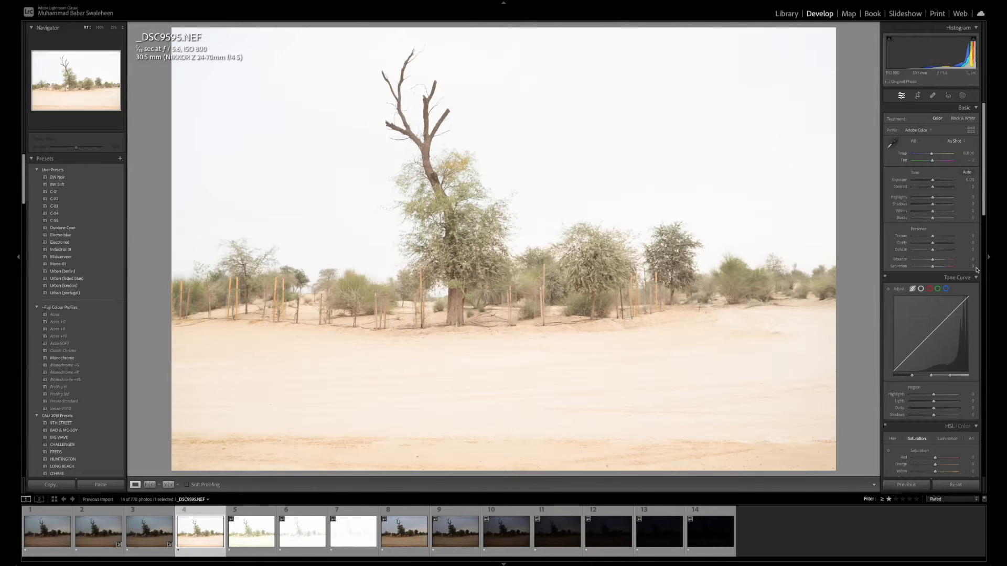
click(970, 180)
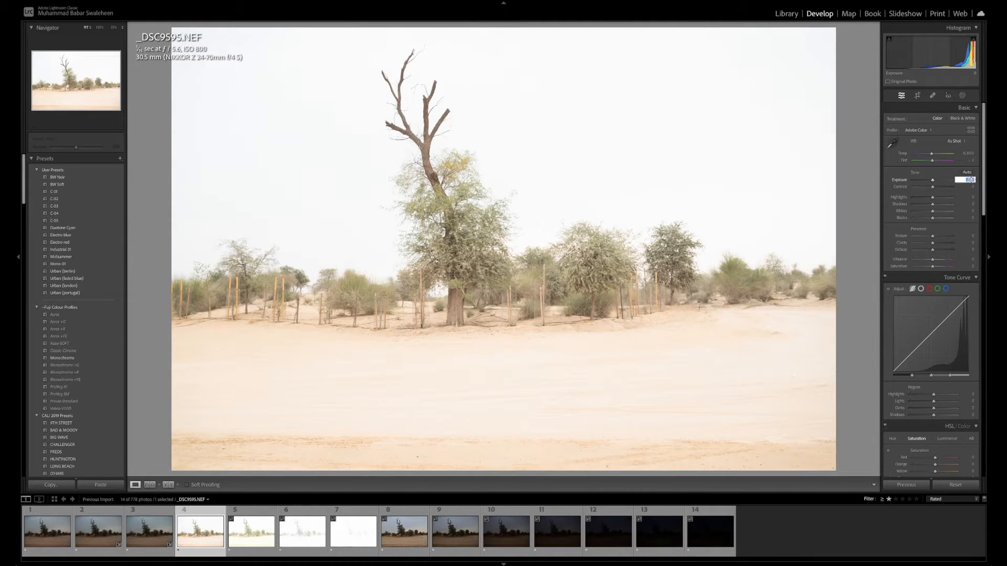
text(- 3)
key(Return)
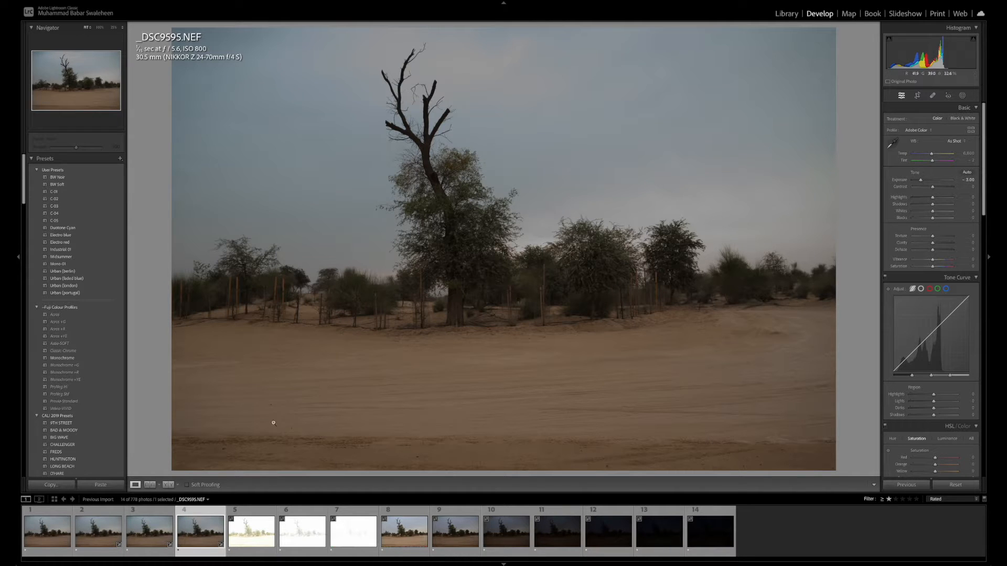
Compare _DSC9595.NEF with _DSC9592.NEF and inspect its tree up close before opening _DSC9596.NEF
click(52, 534)
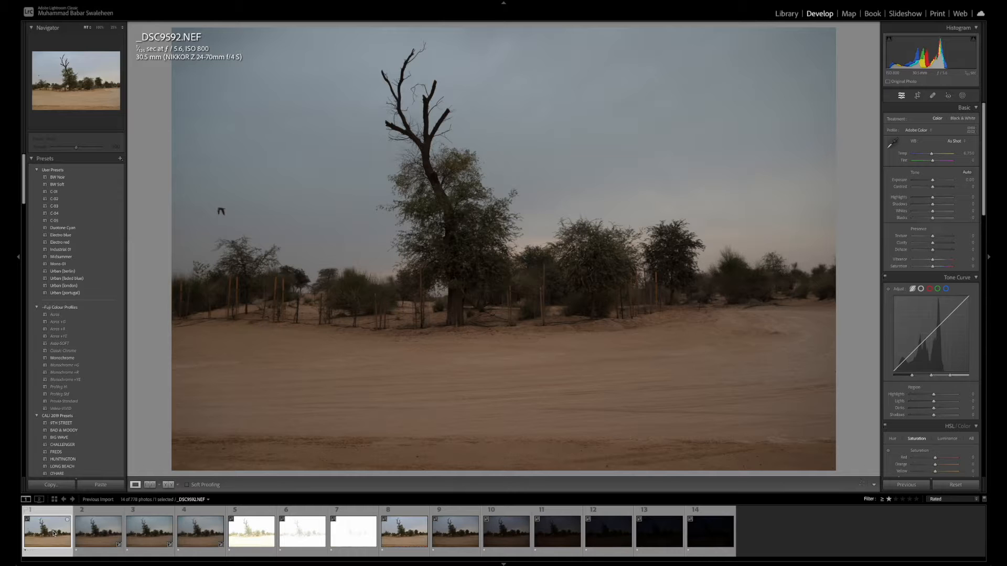
click(205, 530)
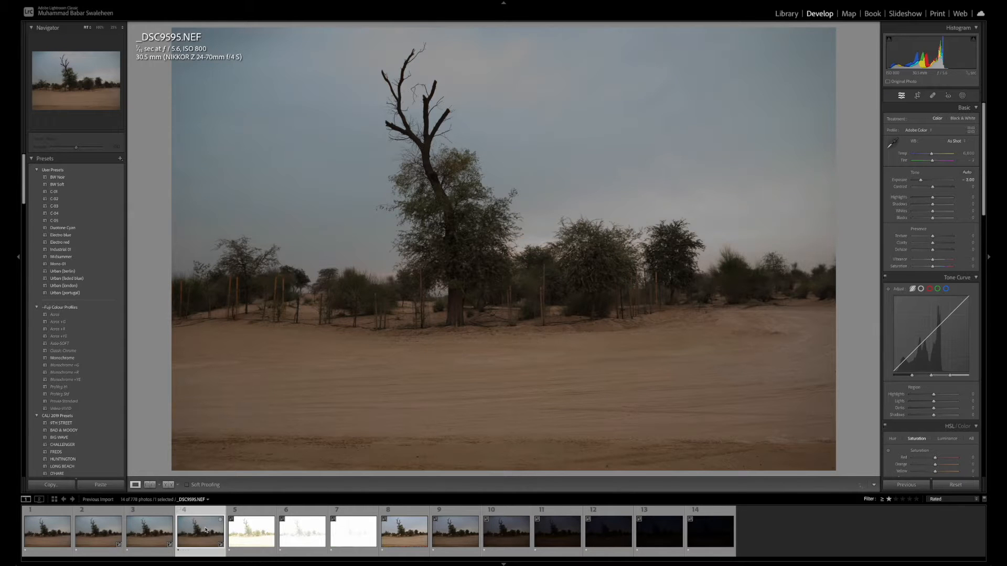
click(471, 278)
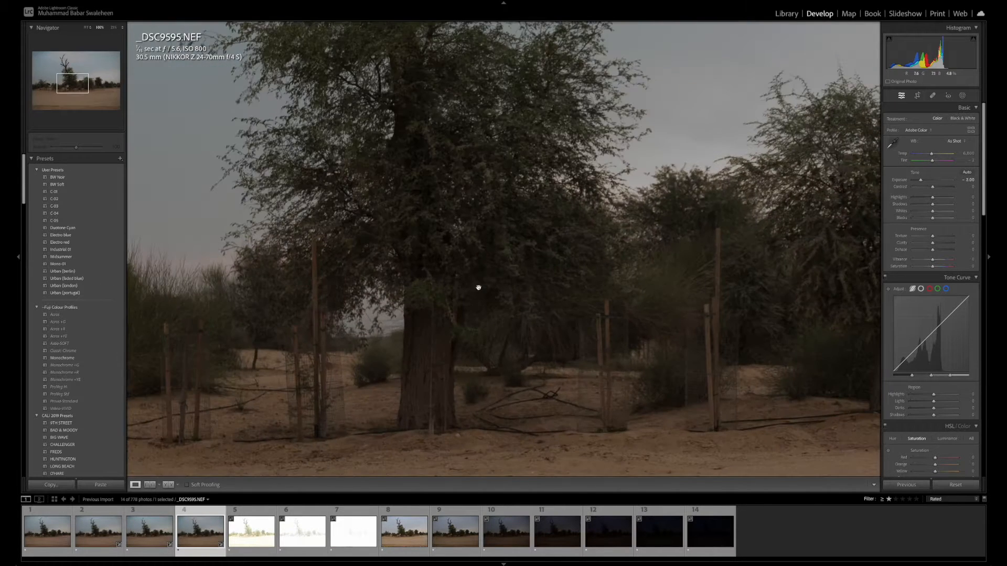
click(477, 286)
click(255, 541)
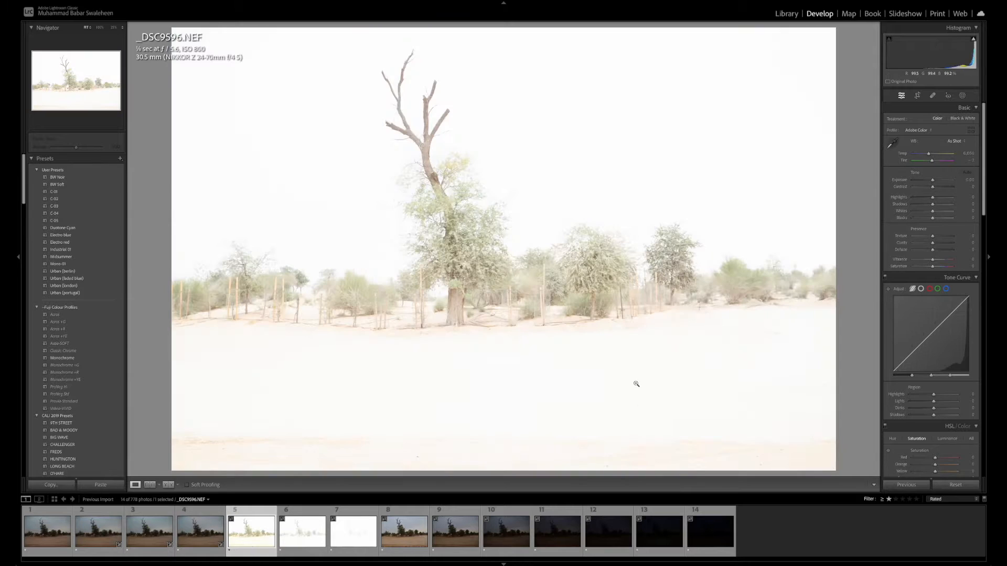
Try an exposure of -5.00 on _DSC9596.NEF
click(970, 181)
text(- )
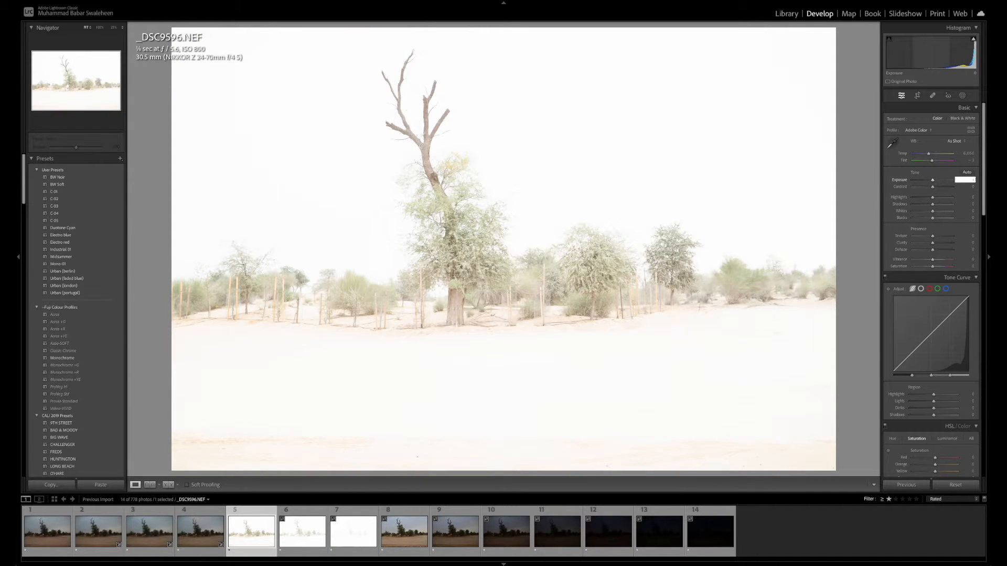
text(5)
key(Return)
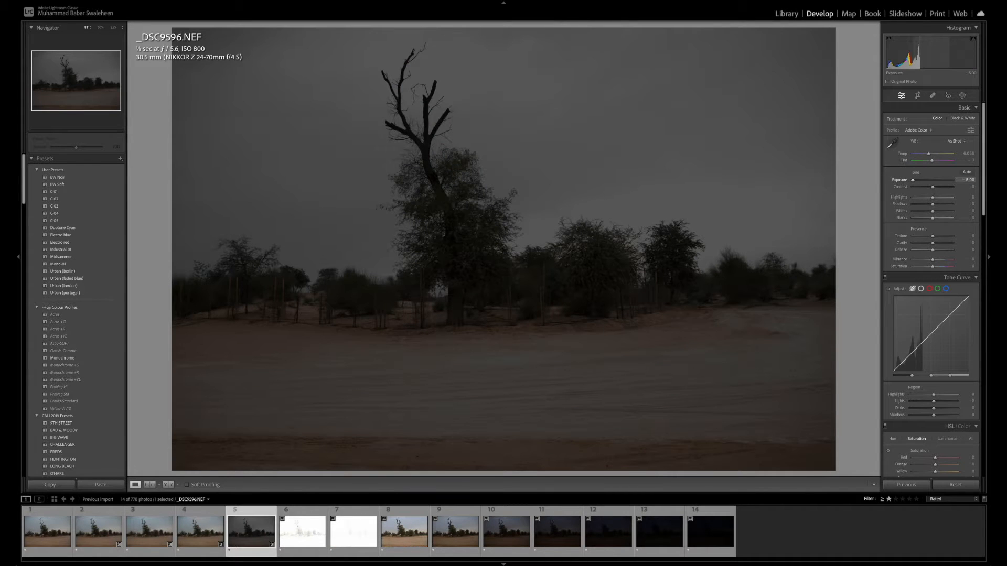
Set the exposure of _DSC9596.NEF to -4.00 and compare the result with _DSC9592.NEF
click(969, 181)
key(BackSpace)
text(-4)
key(Return)
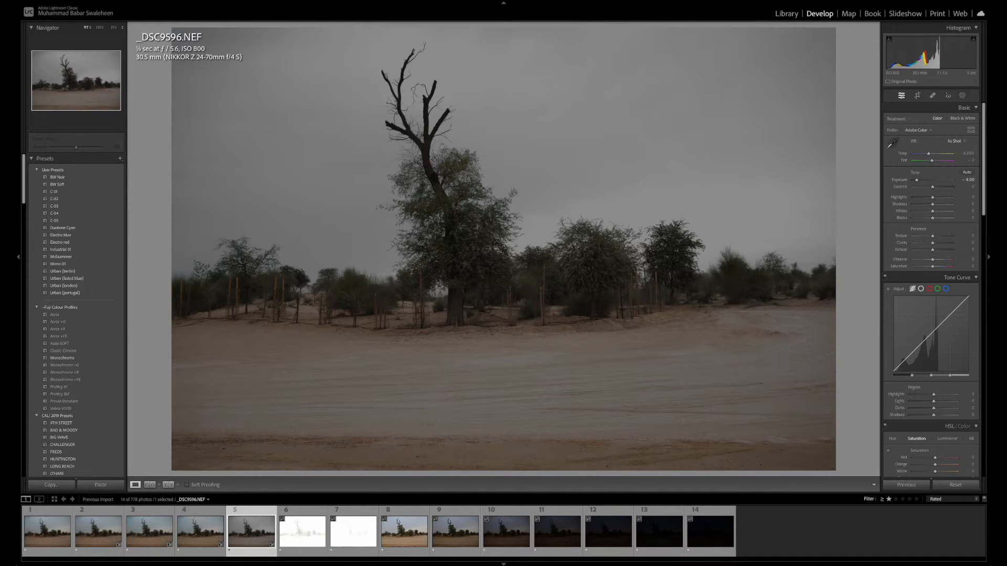
click(40, 534)
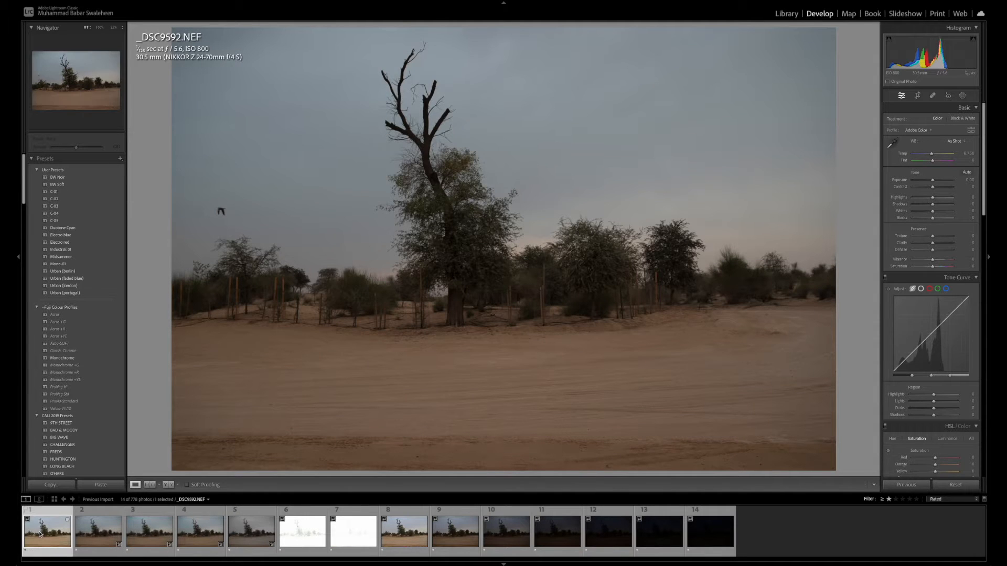
click(249, 532)
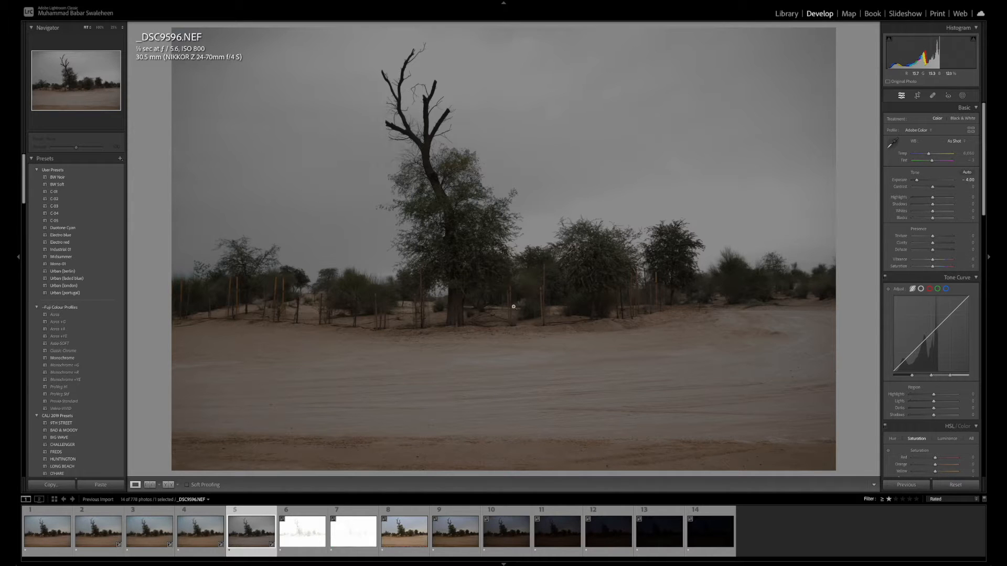
Open _DSC9597.NEF and set its exposure to -5.00
key(Right)
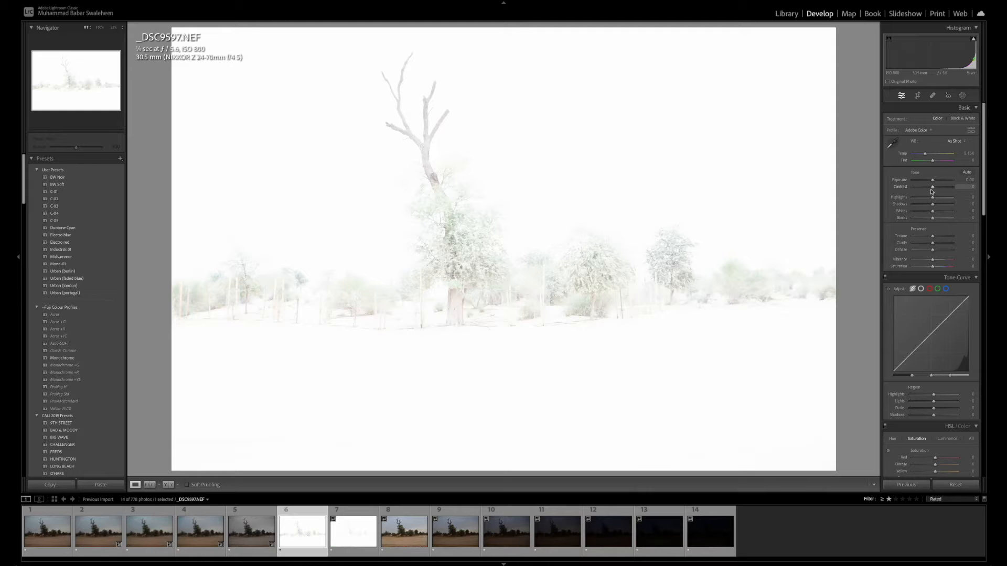
click(968, 180)
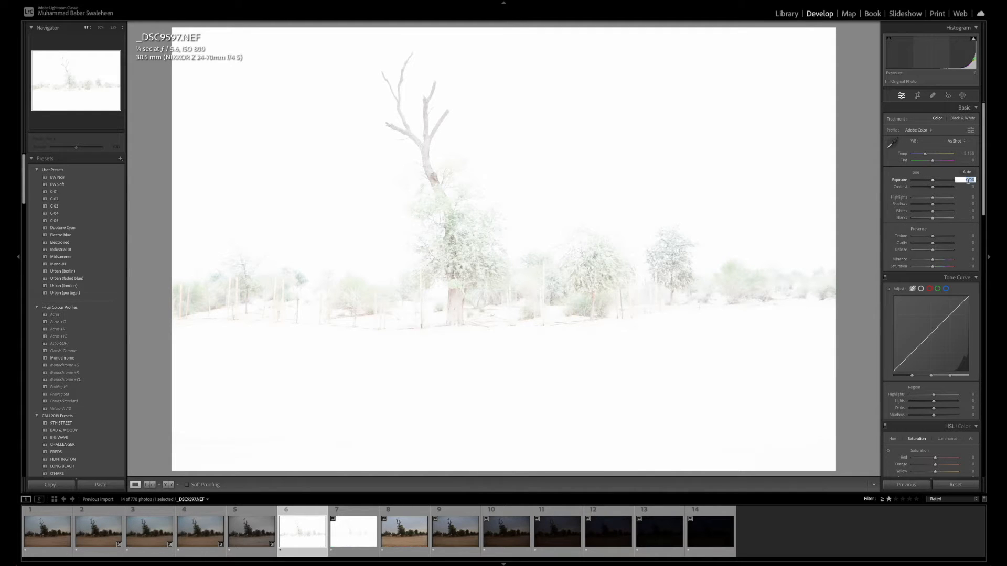
text(-5)
key(Return)
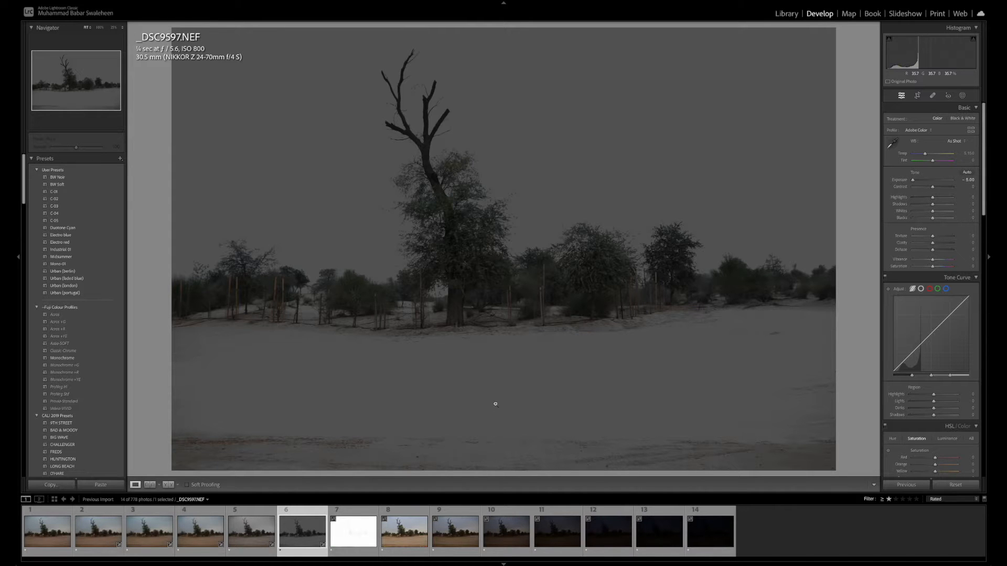
Compare the corrected _DSC9597.NEF with _DSC9592.NEF, inspecting the main tree's trunk and surroundings up close
drag(470, 309, 525, 289)
click(46, 543)
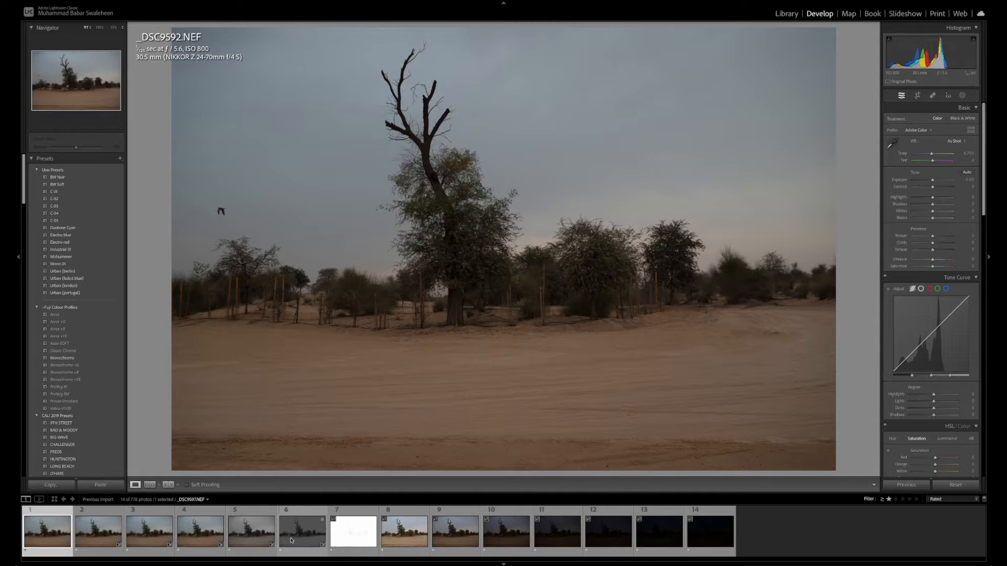
click(295, 540)
click(46, 540)
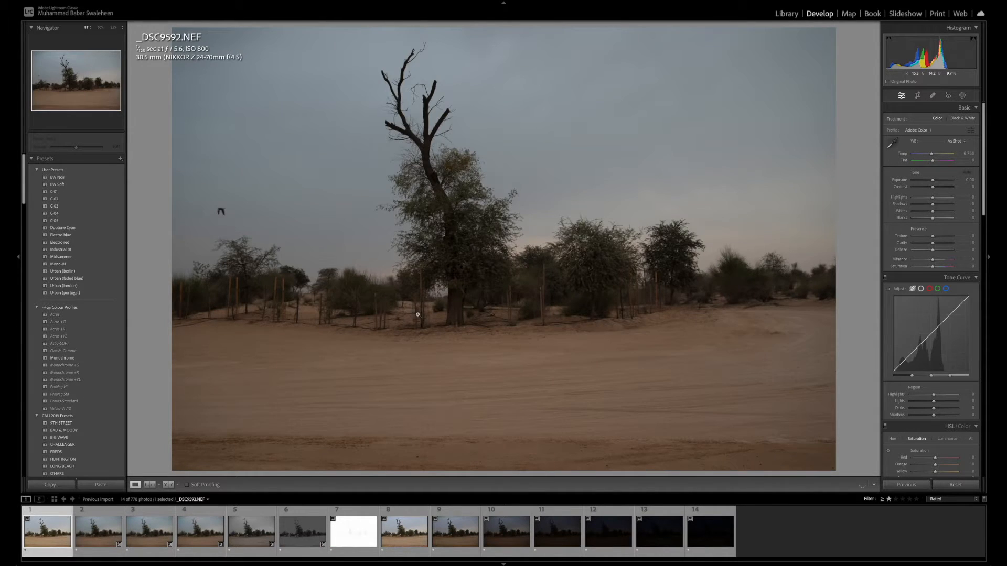
click(418, 315)
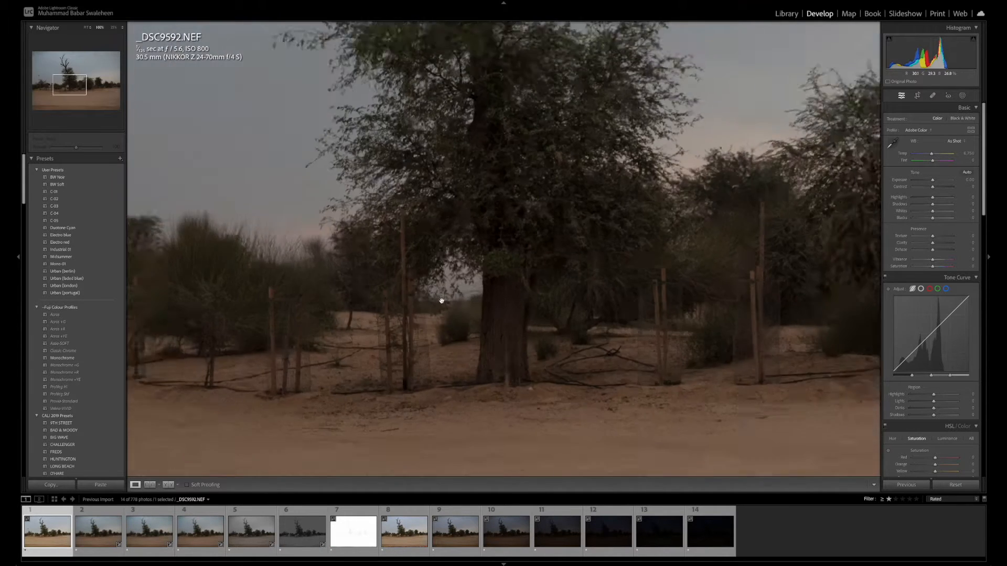
drag(512, 319, 458, 378)
drag(489, 292, 535, 258)
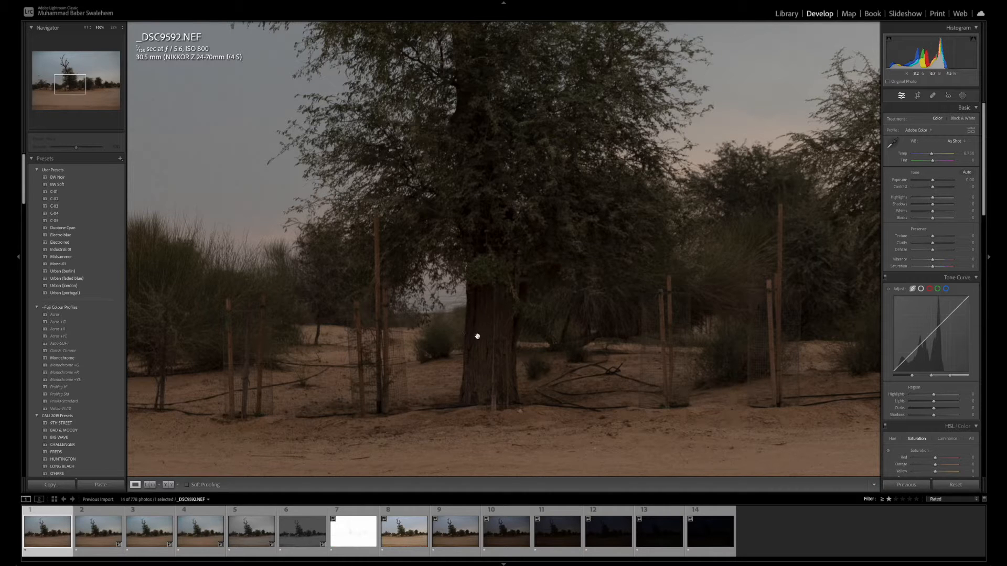
click(298, 540)
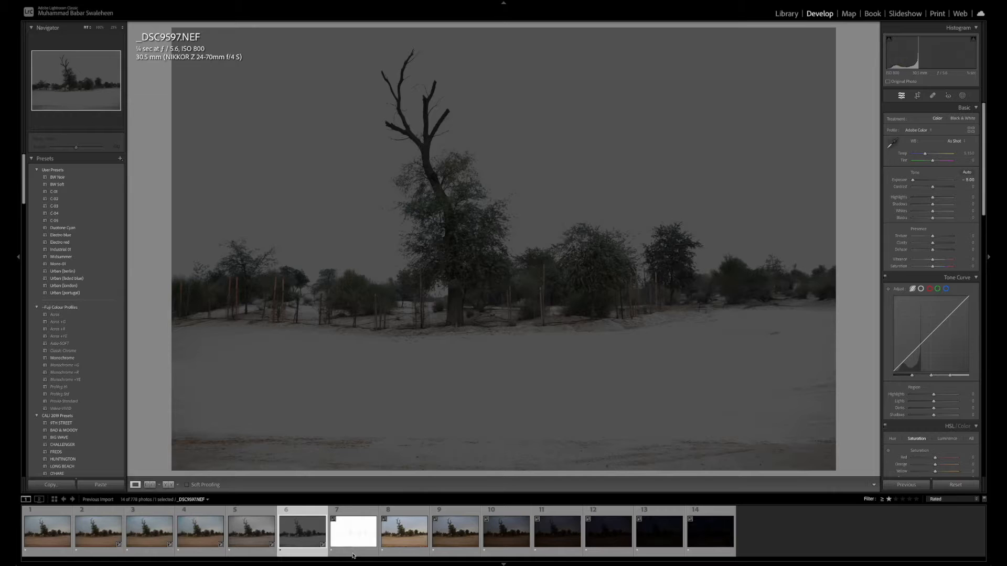
Set the exposure of _DSC9598.NEF to -5.00 and inspect the main tree up close
click(353, 554)
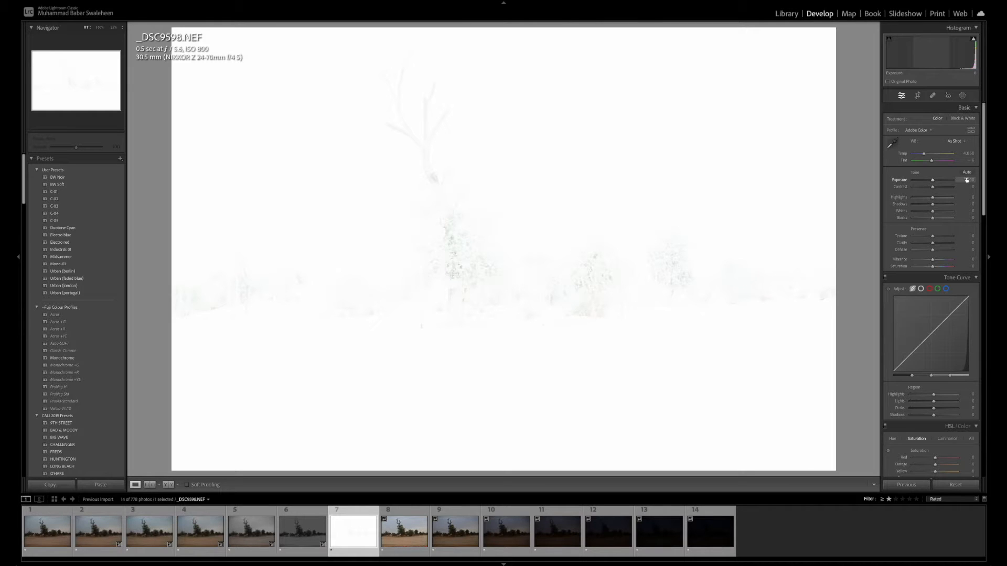
click(967, 179)
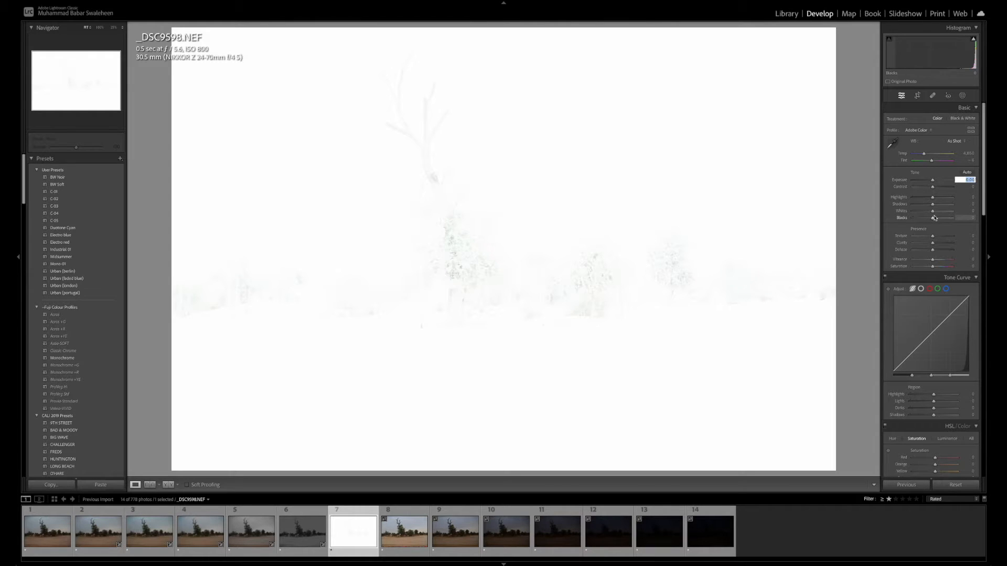
text(4)
key(Return)
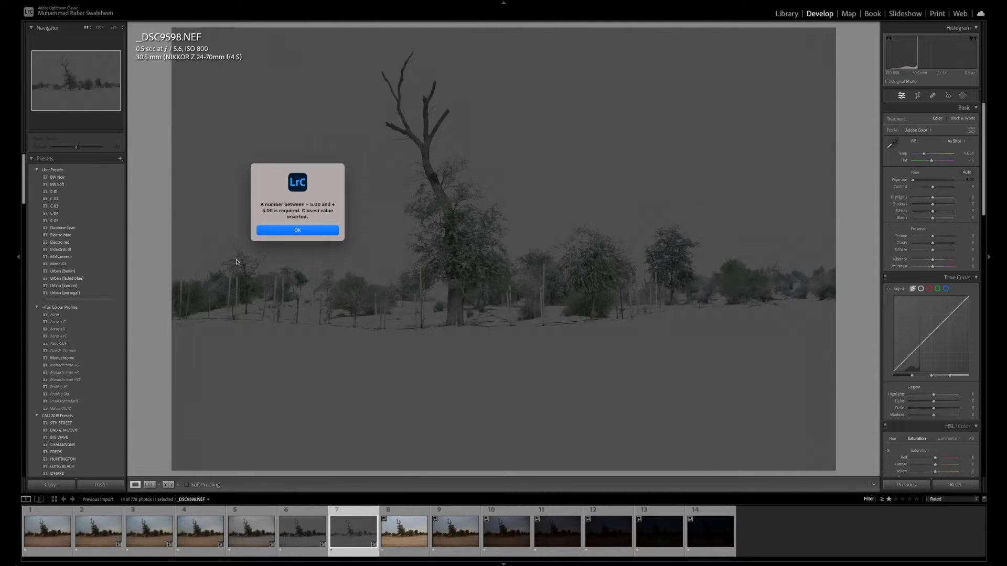
click(289, 231)
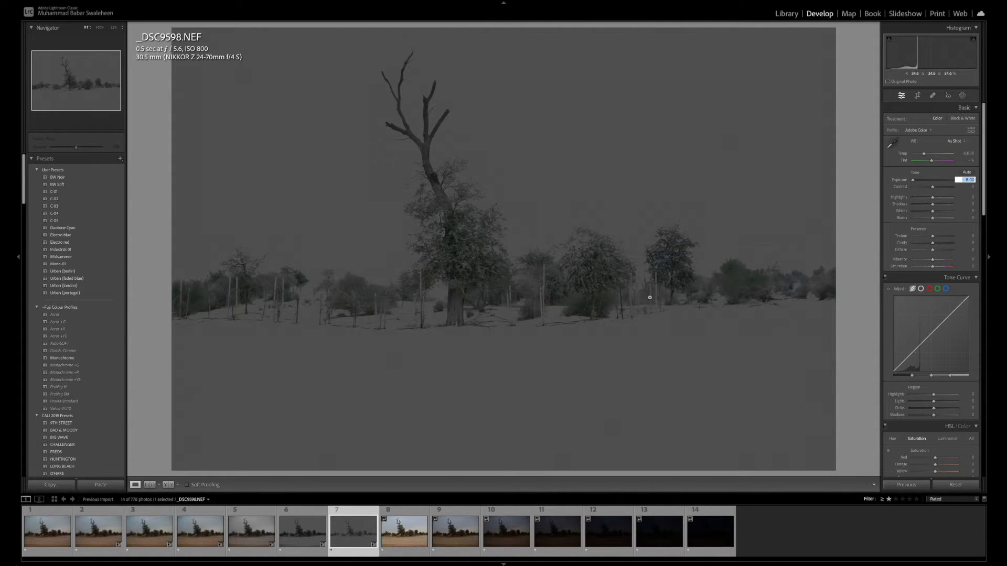
key(Return)
click(458, 306)
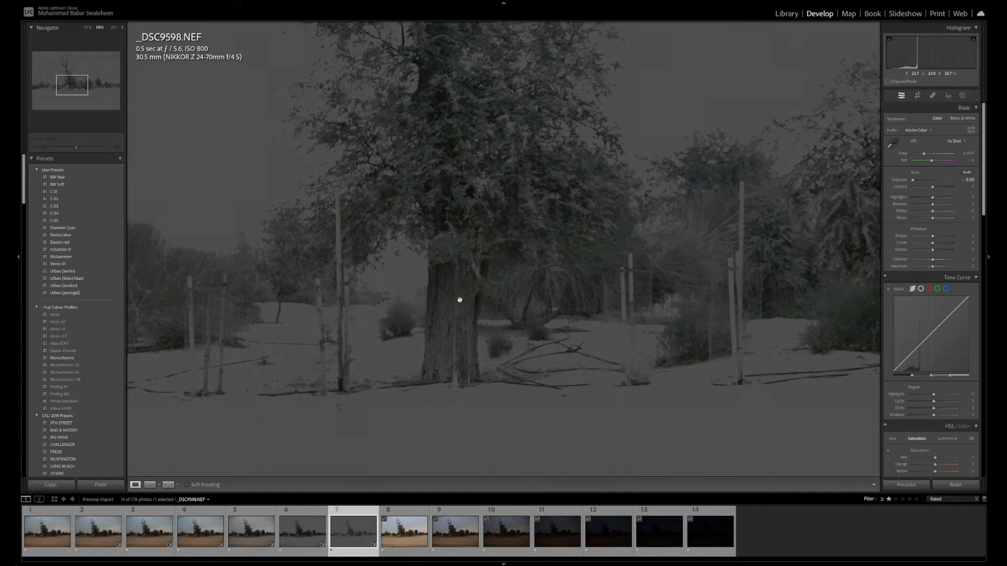
click(460, 300)
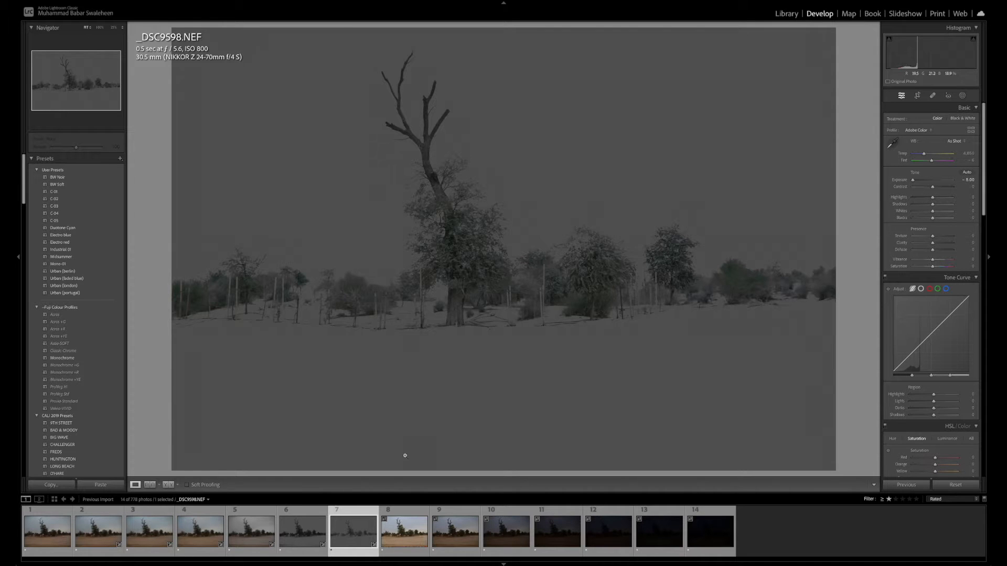
Review the corrected photos between _DSC9593.NEF and _DSC9597.NEF one after another to judge how color and detail recover
key(Left)
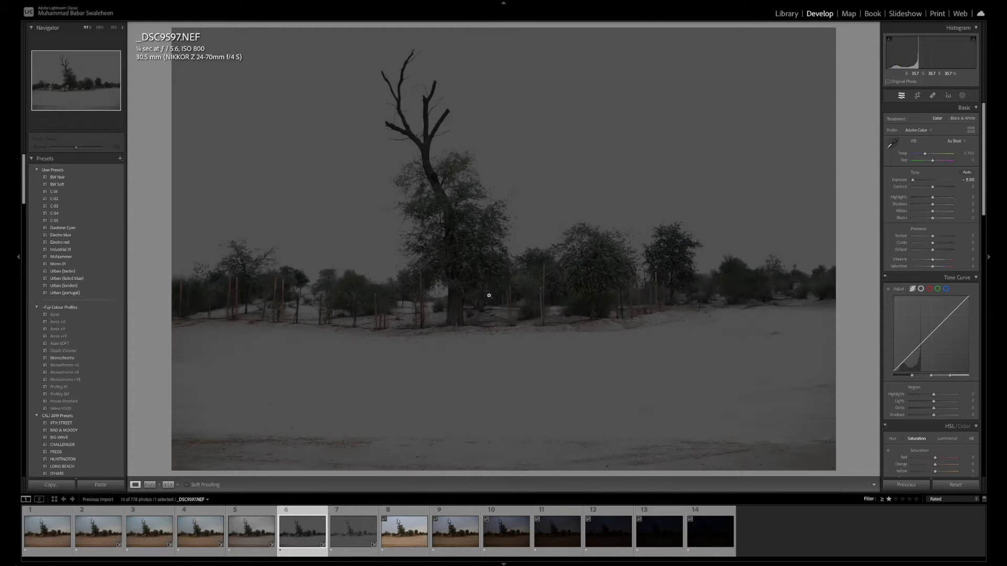
key(Left)
click(487, 267)
click(484, 284)
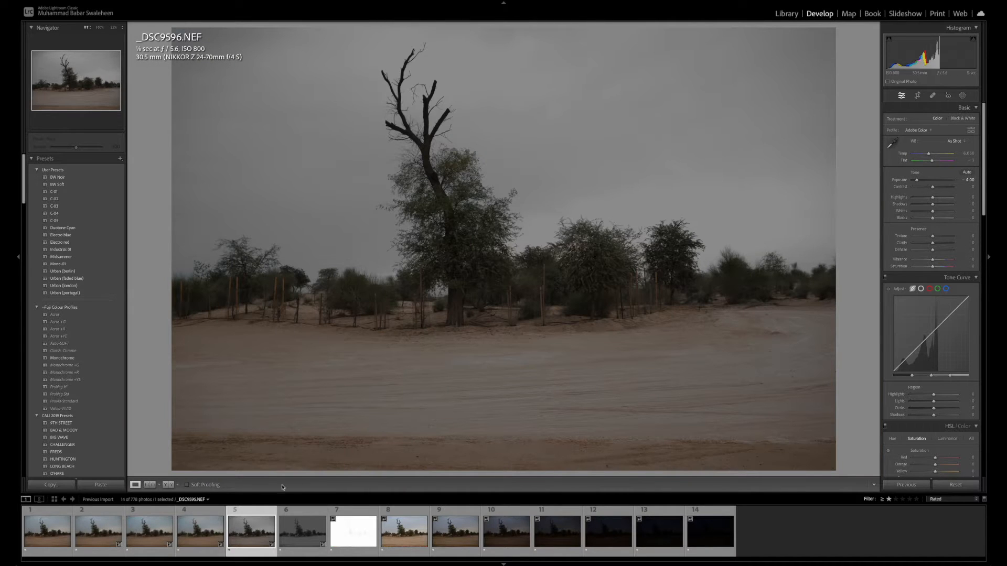
click(99, 531)
click(151, 536)
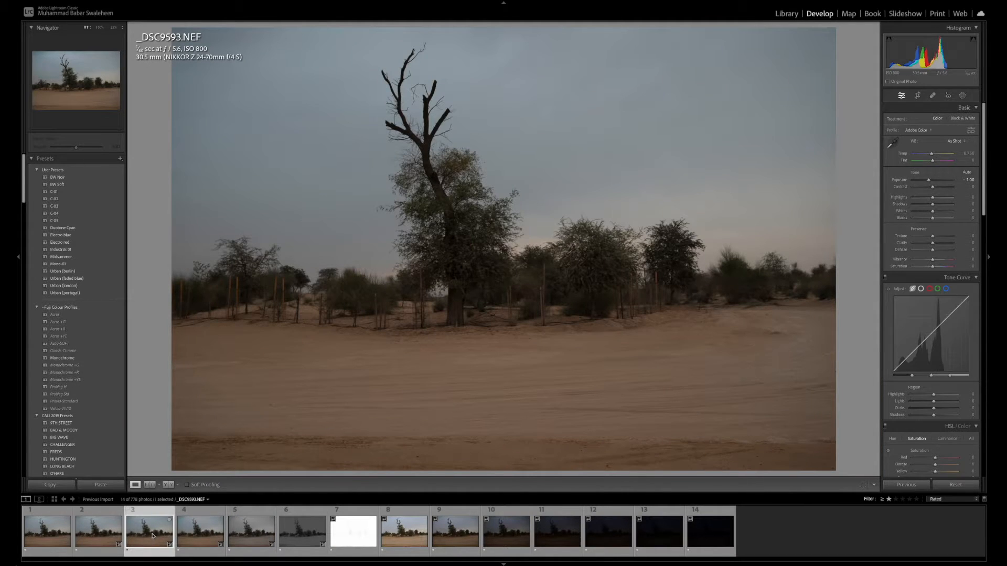
click(197, 533)
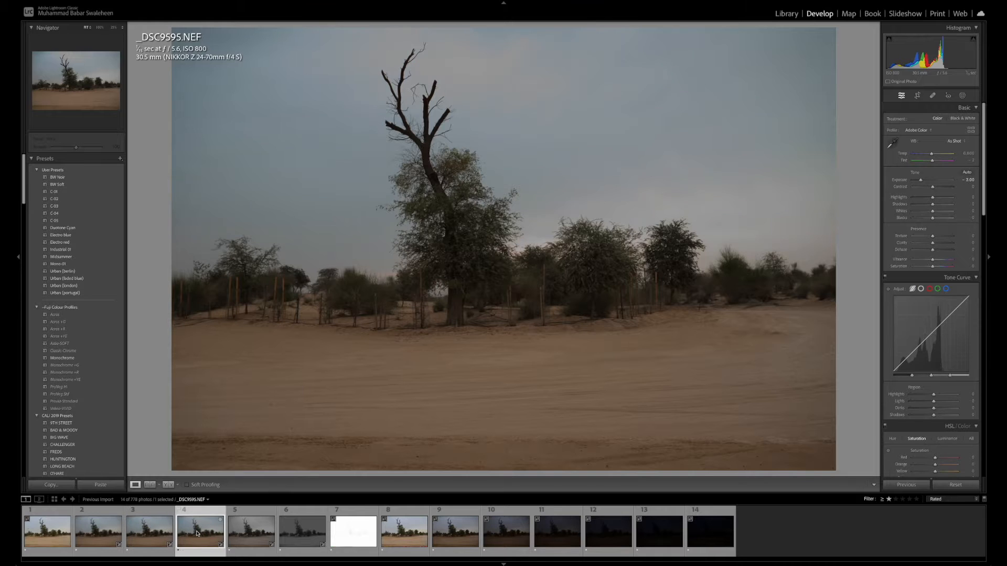
click(239, 536)
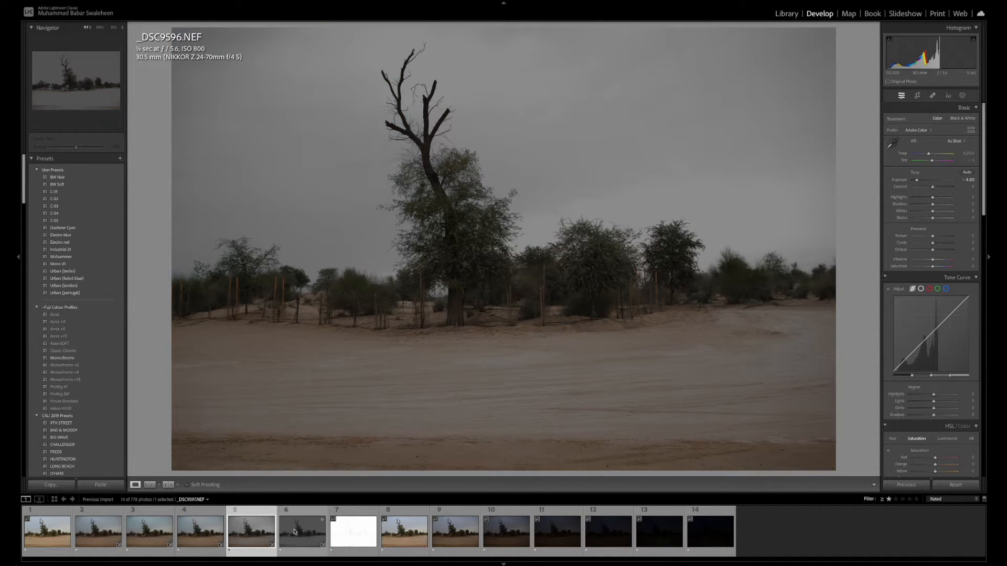
click(283, 531)
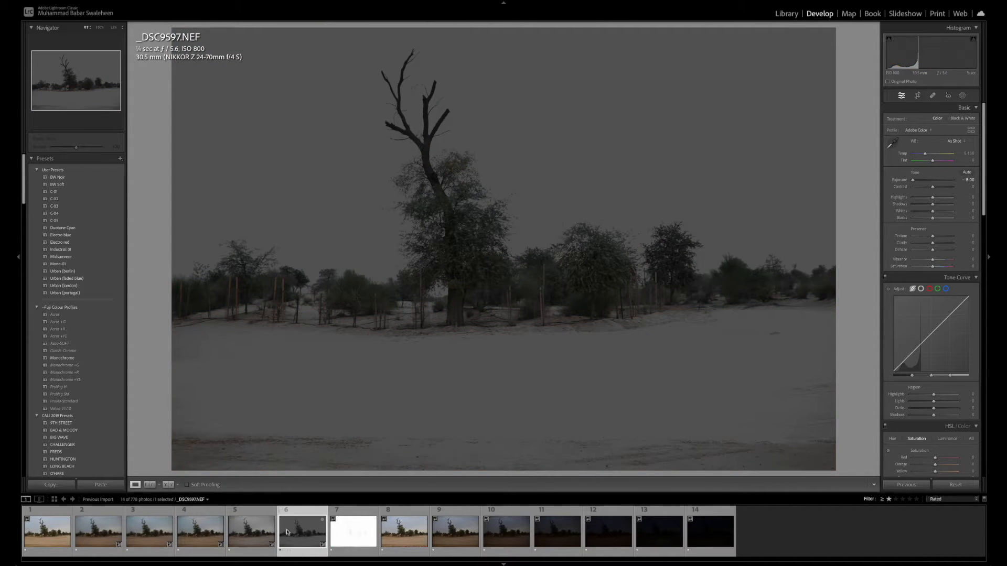
Show _DSC9592.NEF and _DSC9593.NEF side by side in Compare view and inspect the main tree in both up close
click(50, 533)
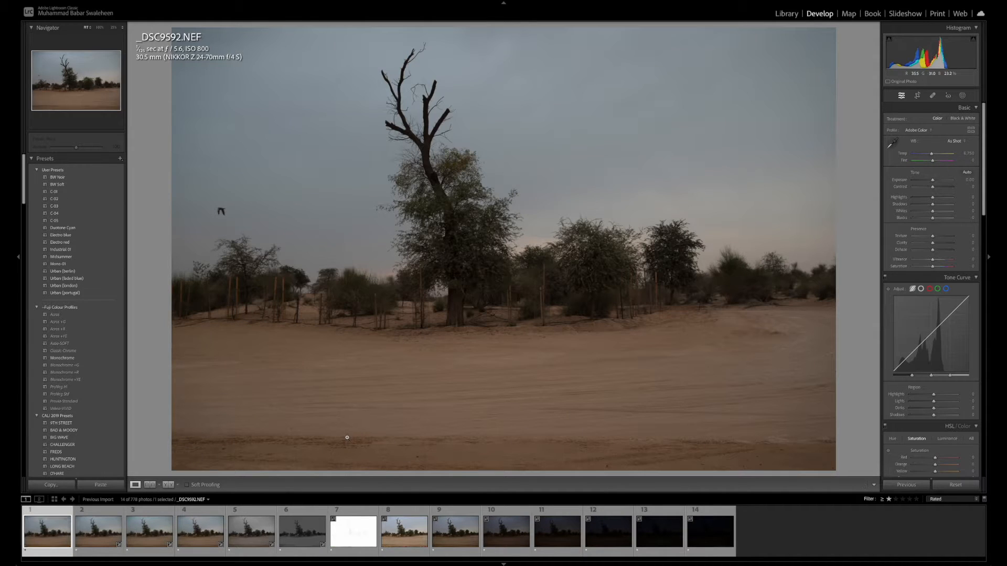
ctrl+click(98, 532)
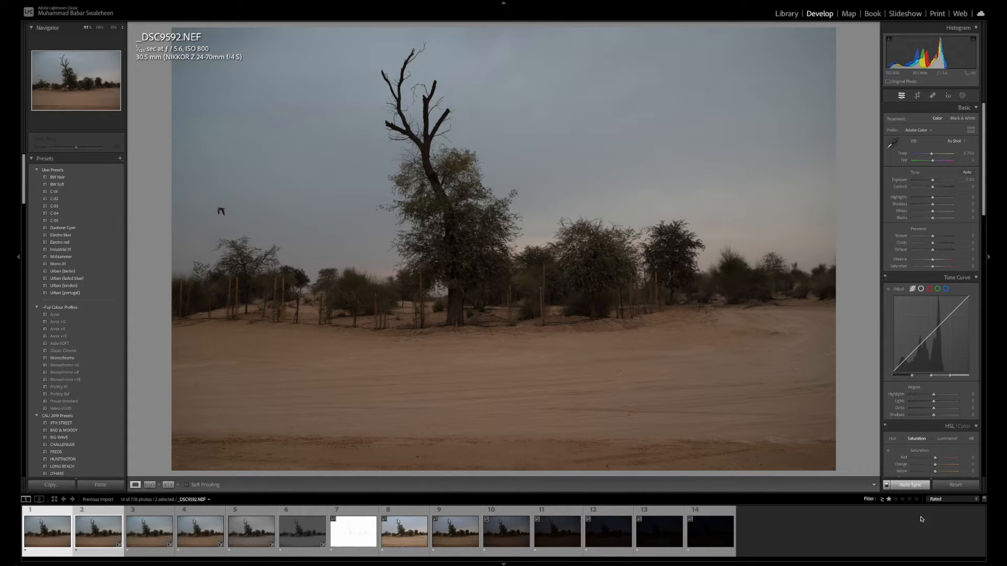
key(c)
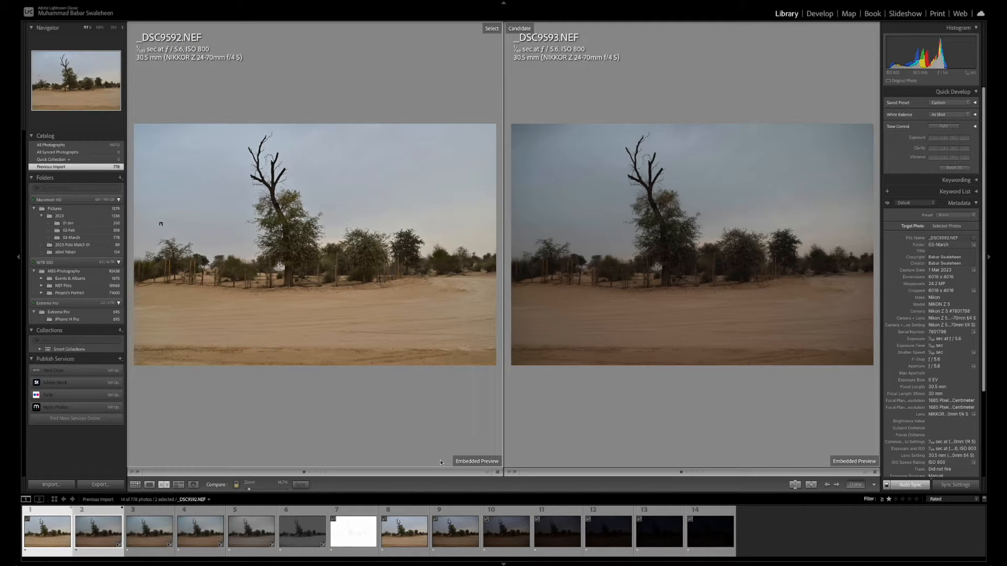
drag(329, 257, 423, 311)
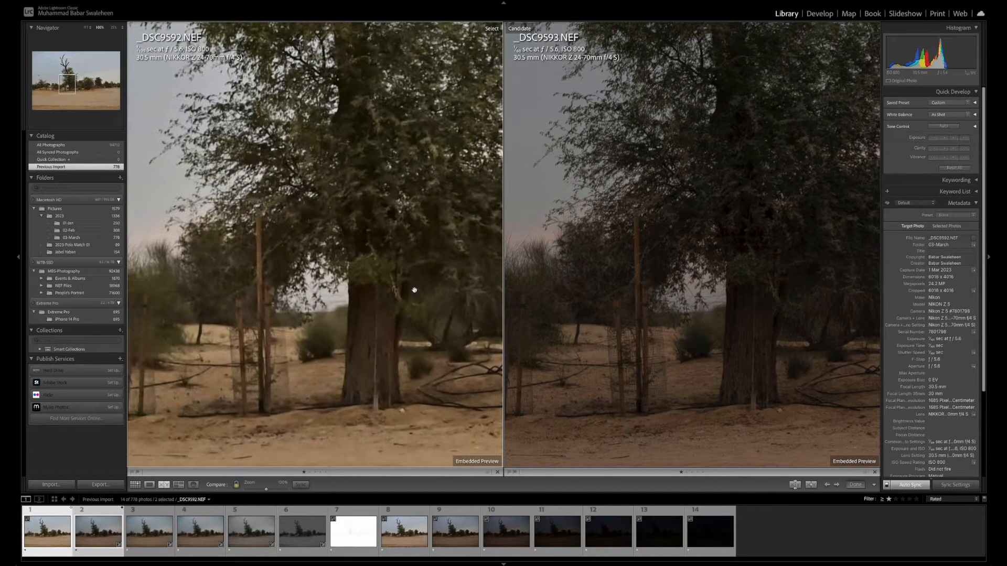
scroll(331, 302, up, 5)
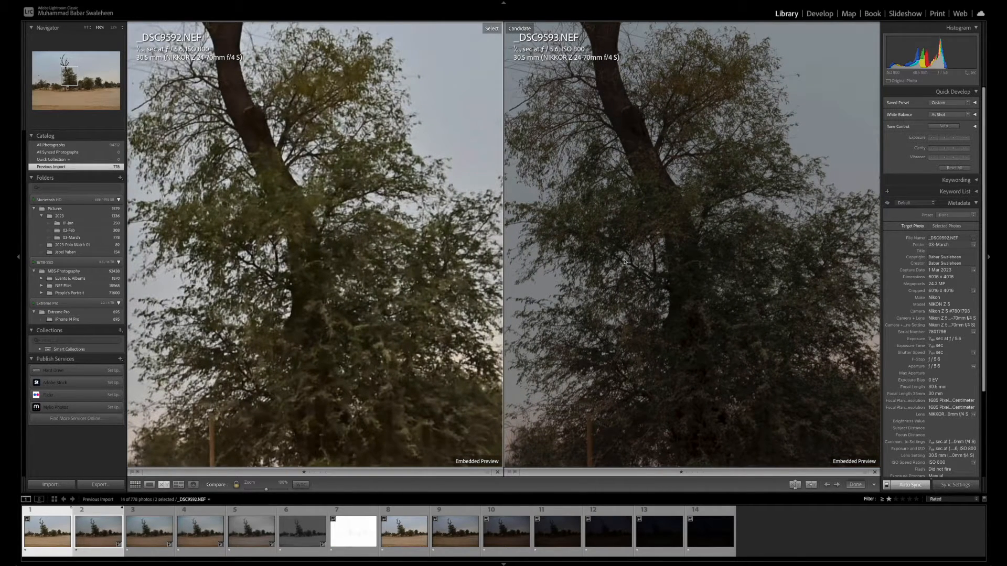
drag(656, 261, 648, 273)
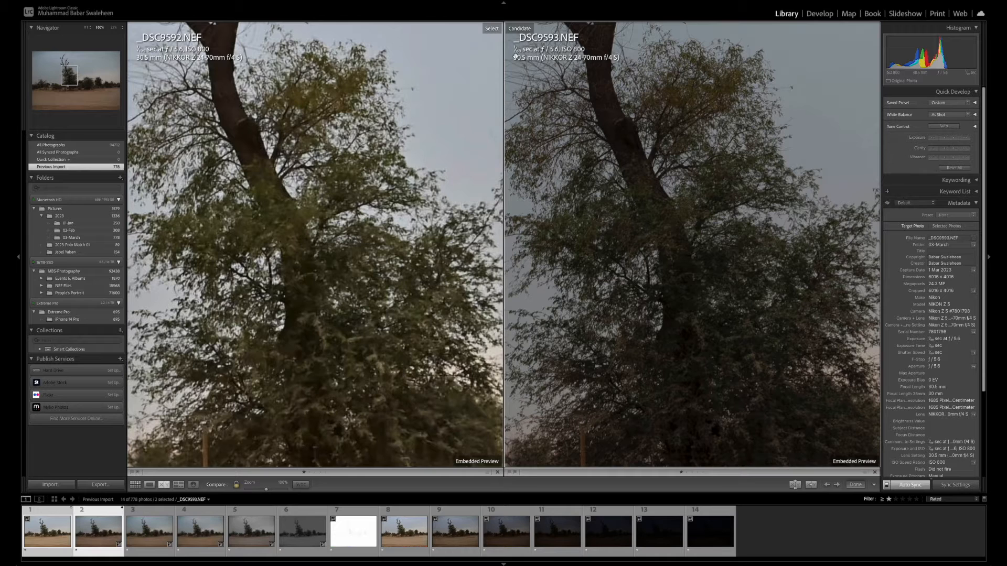
drag(658, 224, 613, 132)
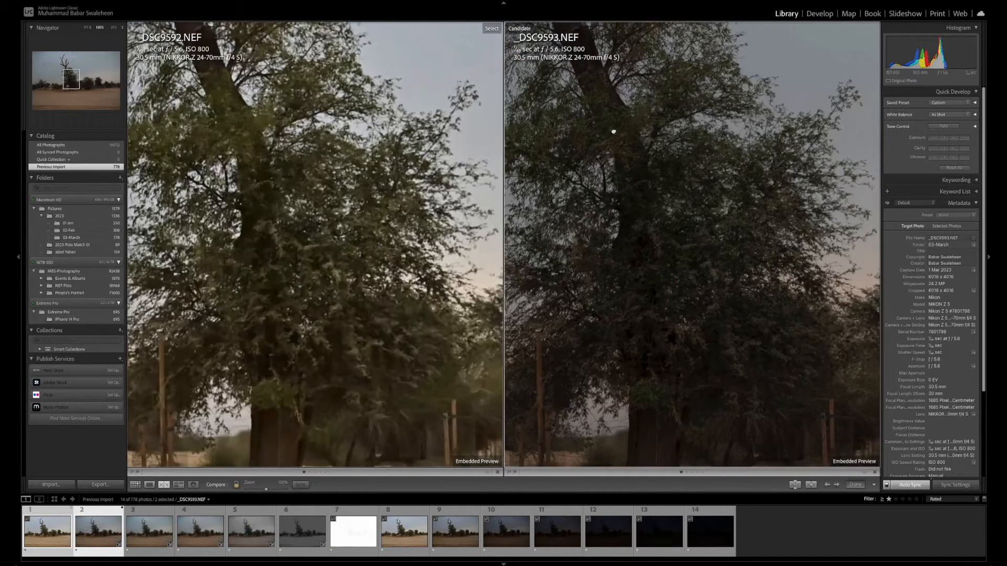
drag(729, 314, 649, 218)
Examine the smaller trees and sand right of the main tree in _DSC9592.NEF and _DSC9593.NEF up close
drag(759, 329, 607, 278)
drag(732, 279, 638, 301)
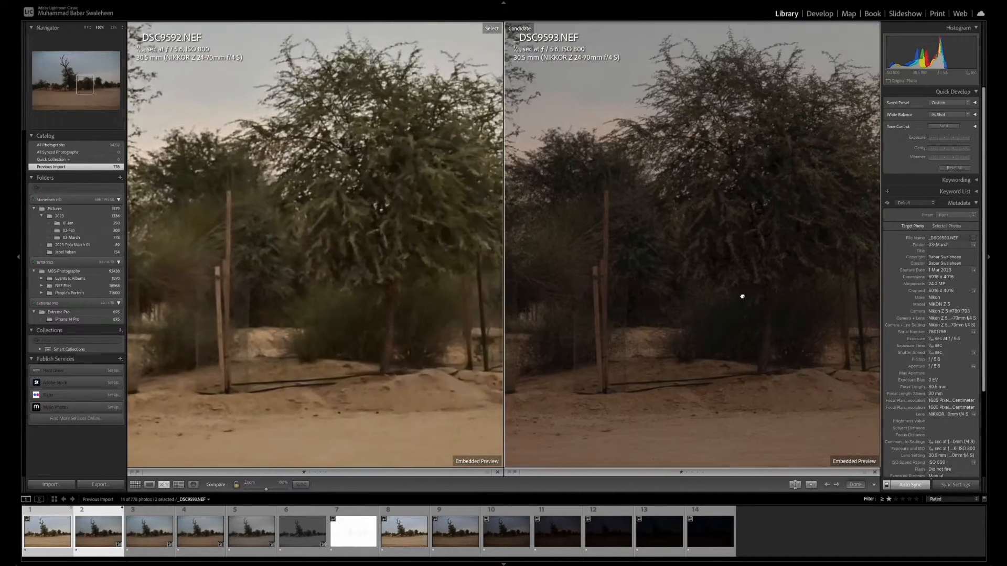
drag(742, 296, 665, 299)
drag(772, 291, 639, 301)
drag(757, 294, 635, 301)
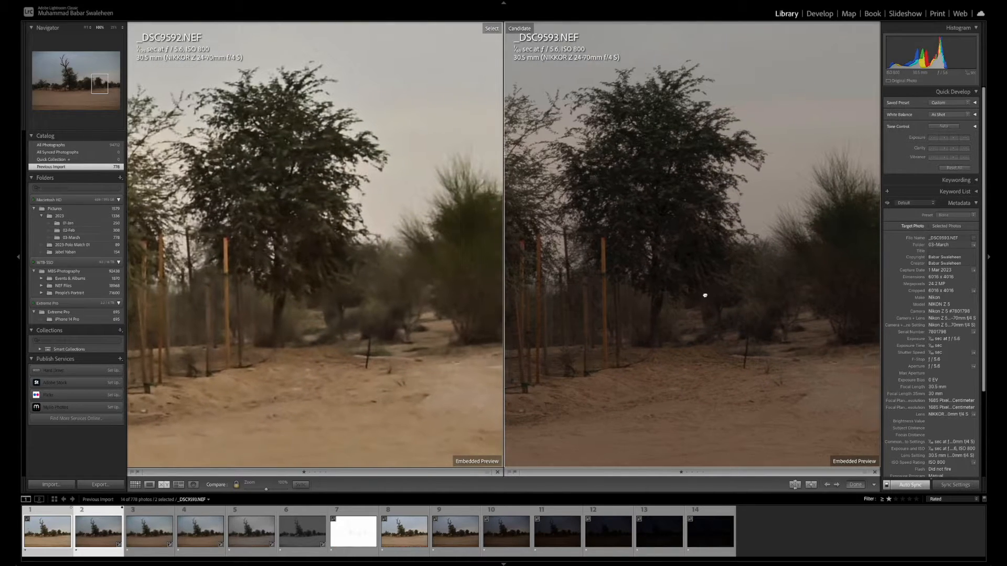
drag(705, 295, 636, 288)
drag(744, 283, 829, 273)
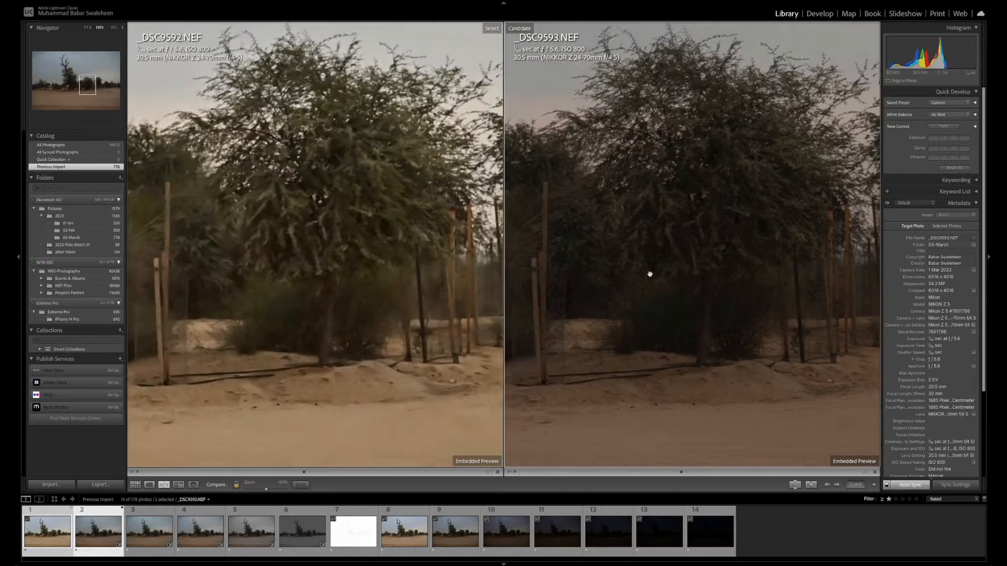
drag(650, 275, 722, 261)
click(721, 260)
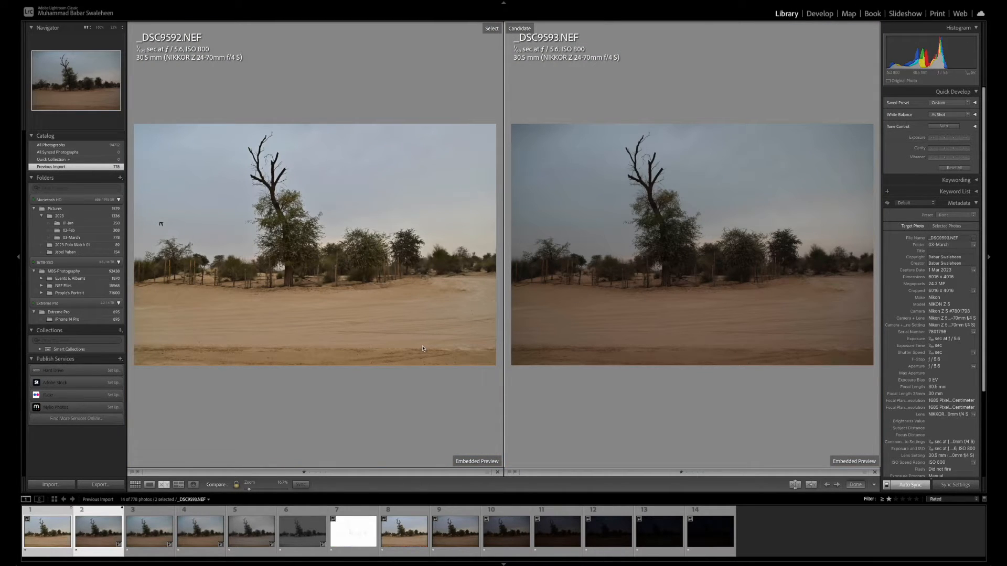
Examine the trees and fence posts at the far left of _DSC9592.NEF and _DSC9593.NEF up close
click(587, 258)
drag(618, 304, 817, 287)
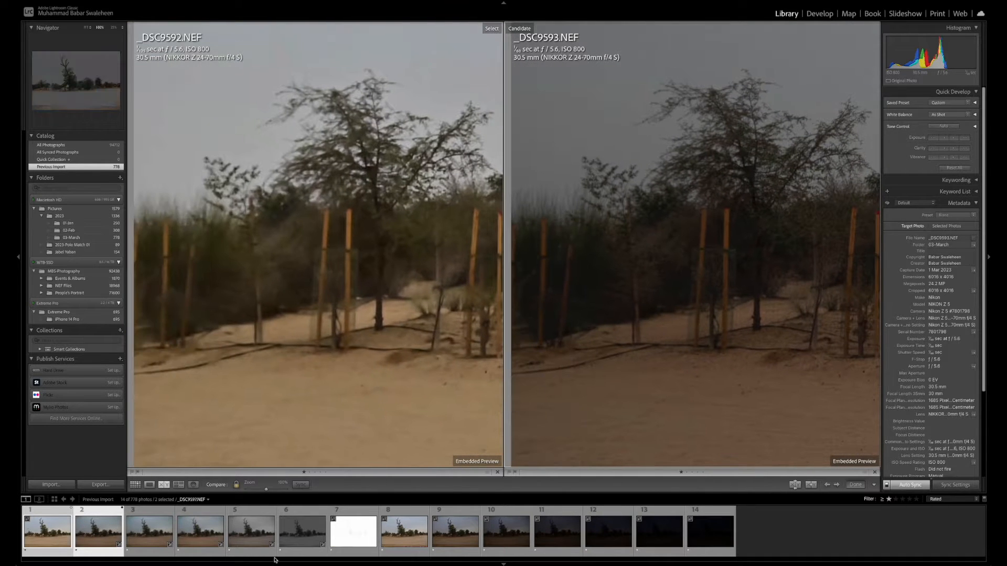
click(581, 361)
click(612, 327)
drag(613, 326, 610, 402)
click(609, 402)
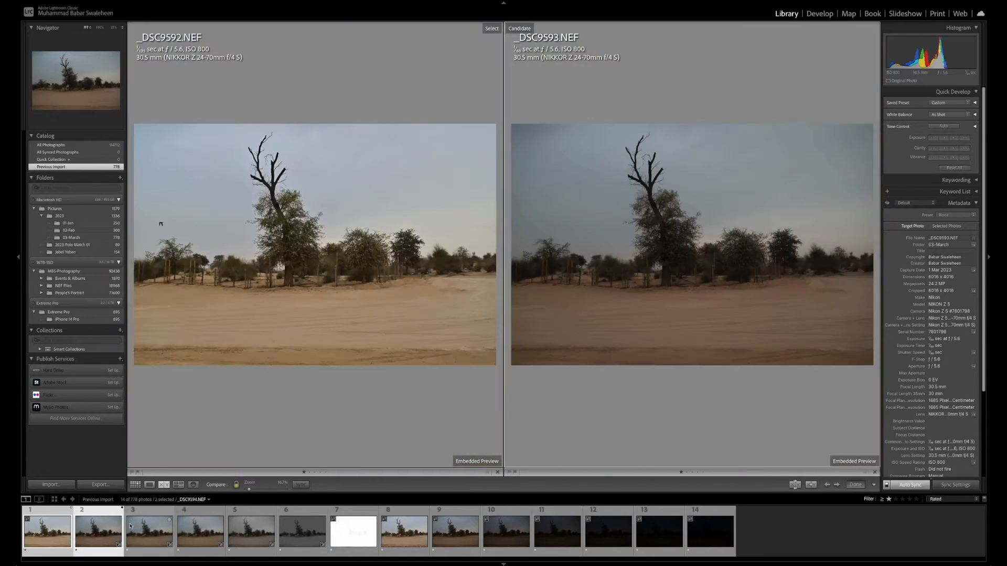
Make _DSC9594.NEF the comparison candidate against _DSC9592.NEF and inspect the main tree from trunk to bare branches
click(138, 532)
click(648, 267)
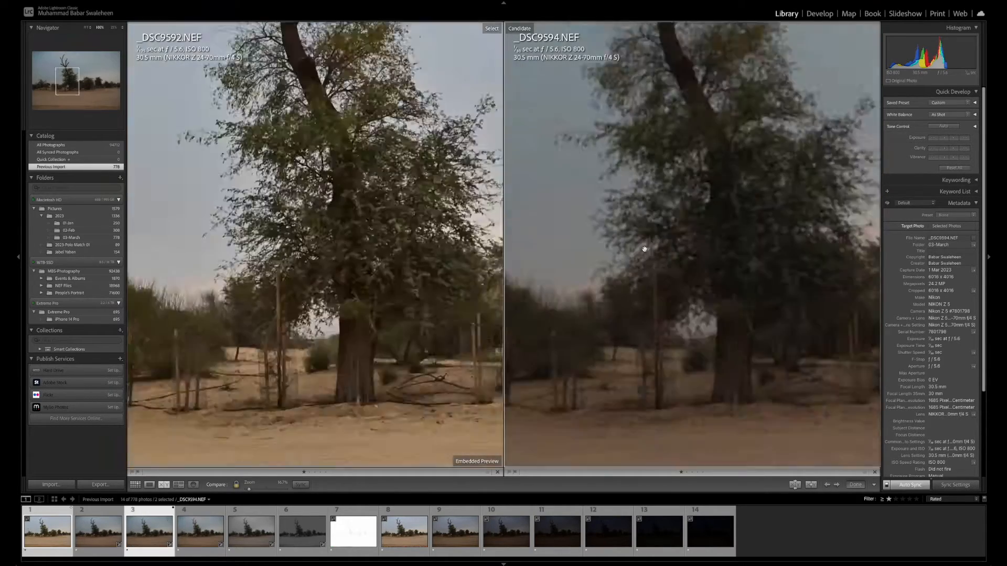
drag(776, 349, 686, 368)
drag(701, 218, 691, 367)
drag(637, 207, 738, 298)
drag(691, 81, 694, 202)
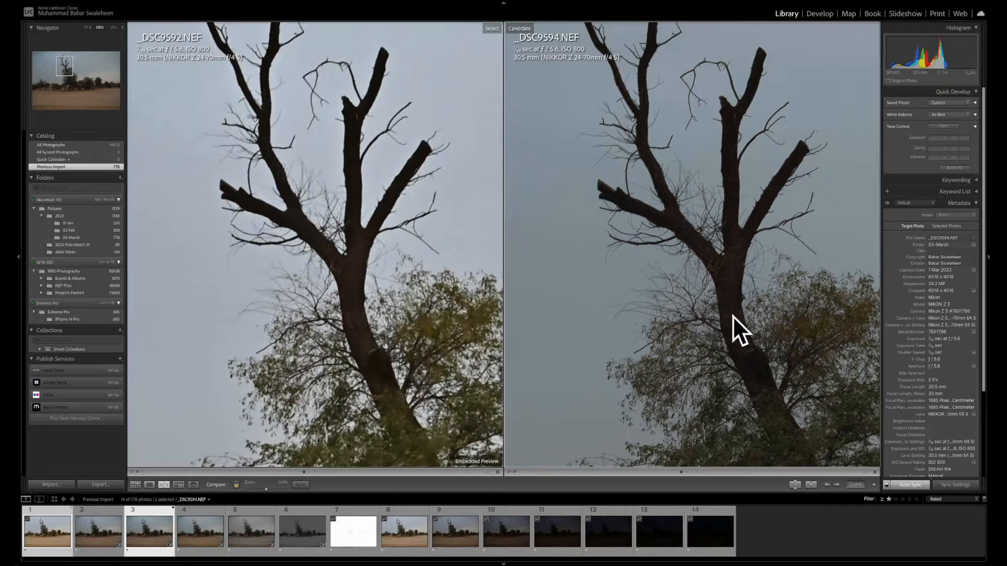
Examine the main tree's foliage and the fence posts and sand right of it in _DSC9592.NEF and _DSC9594.NEF up close
drag(733, 316, 828, 272)
click(777, 156)
drag(703, 134, 753, 229)
drag(751, 343, 805, 271)
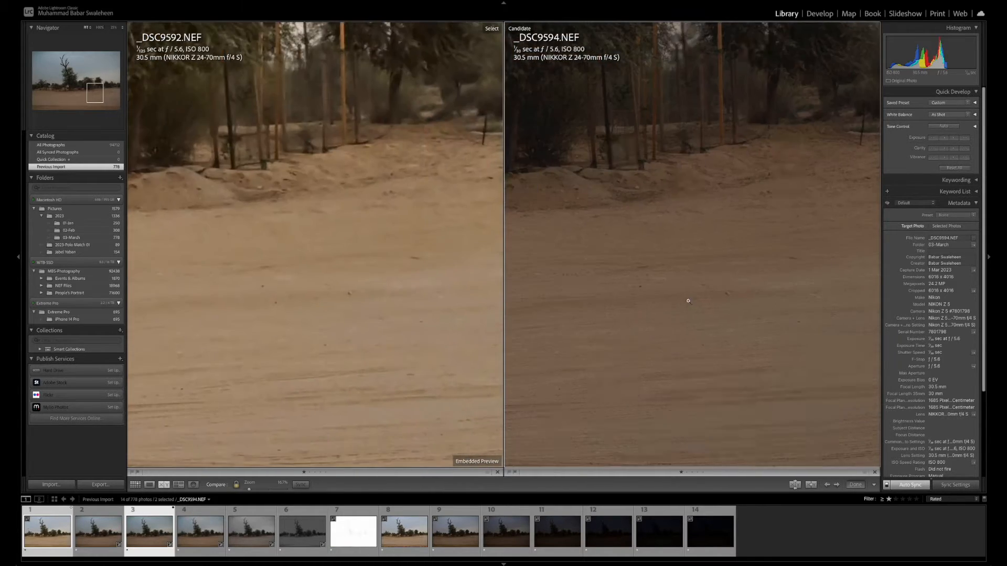
drag(688, 301, 669, 303)
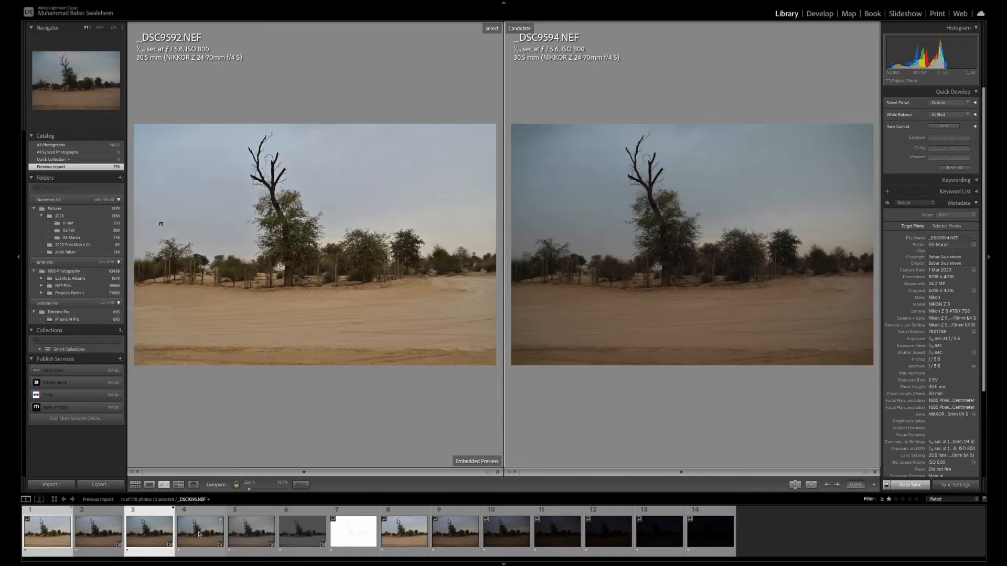
Make _DSC9595.NEF the comparison candidate against _DSC9592.NEF and inspect the main tree and the sand around its trunk up close
key(Right)
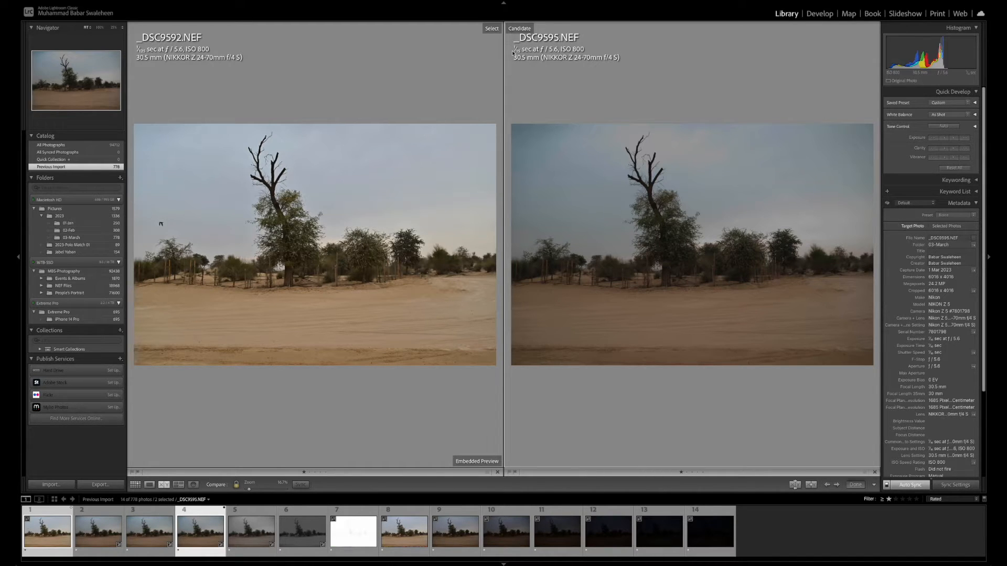
click(278, 255)
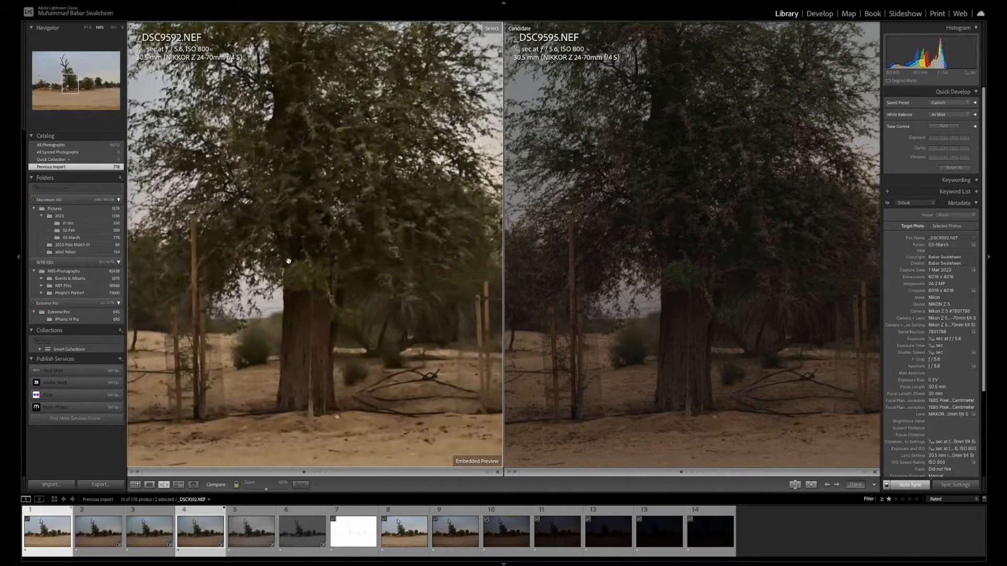
drag(323, 279, 414, 462)
drag(367, 123, 372, 368)
drag(349, 203, 306, 98)
drag(346, 361, 385, 187)
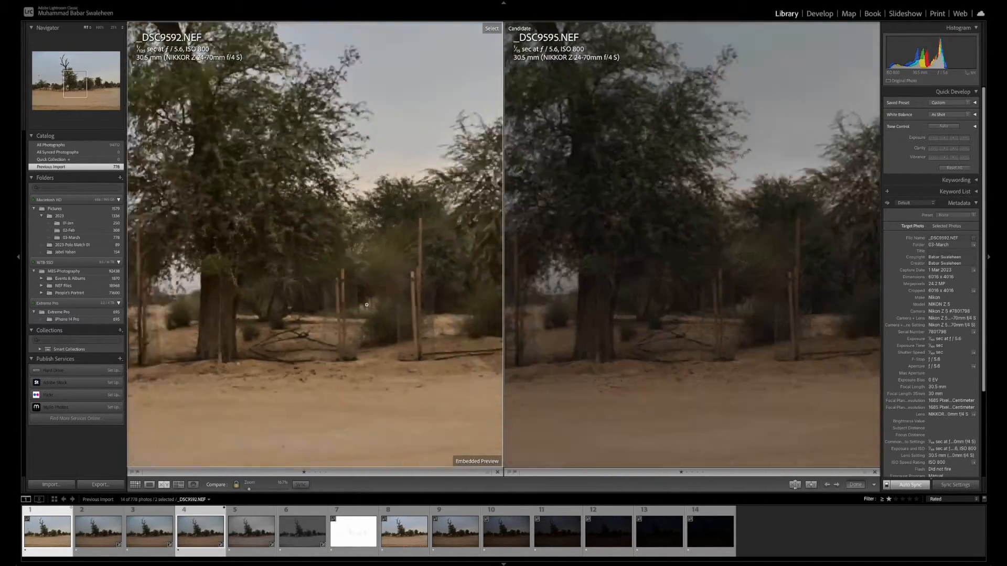
click(384, 187)
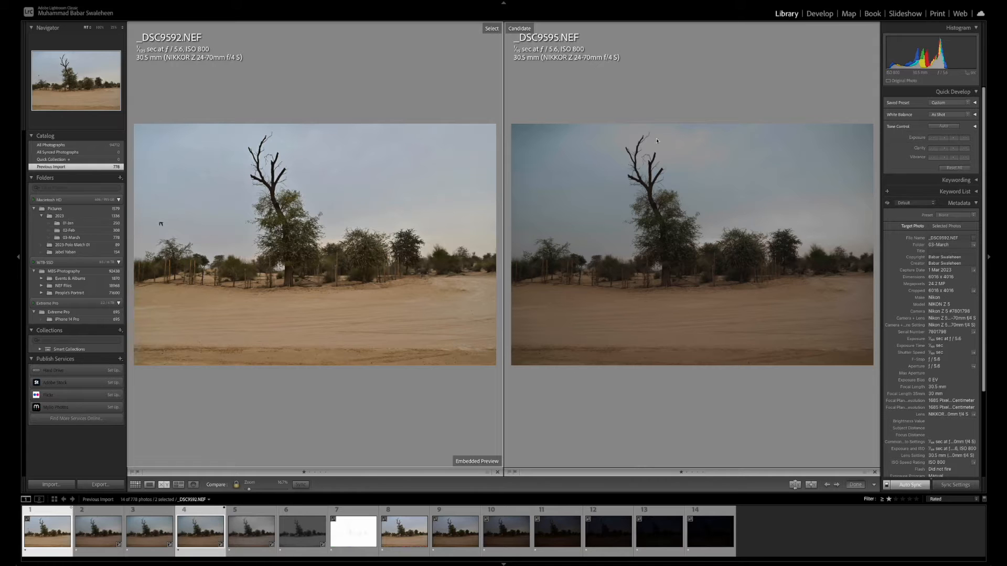
Examine the upper sky right of the bare branches in _DSC9592.NEF and _DSC9595.NEF up close
click(695, 150)
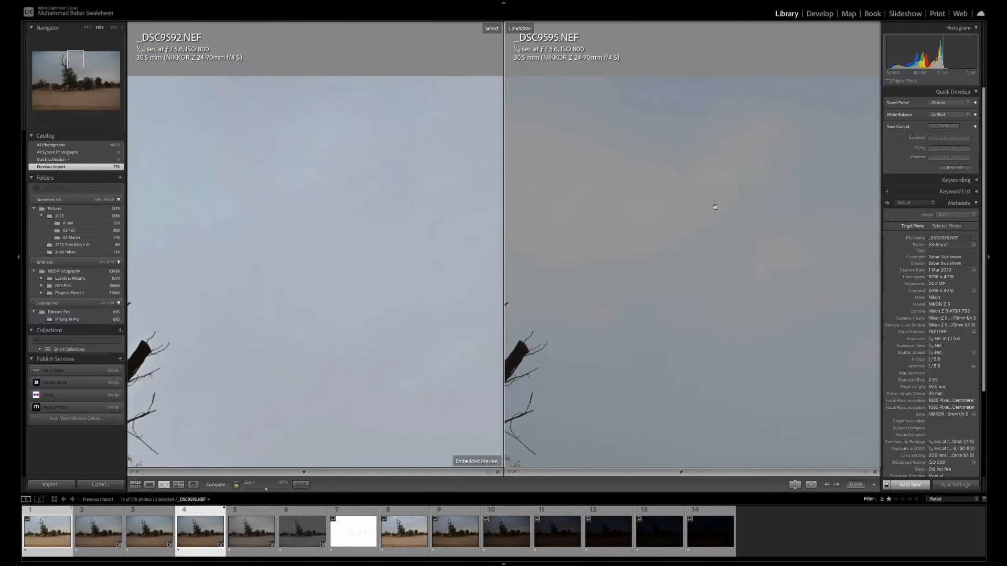
drag(715, 207, 681, 218)
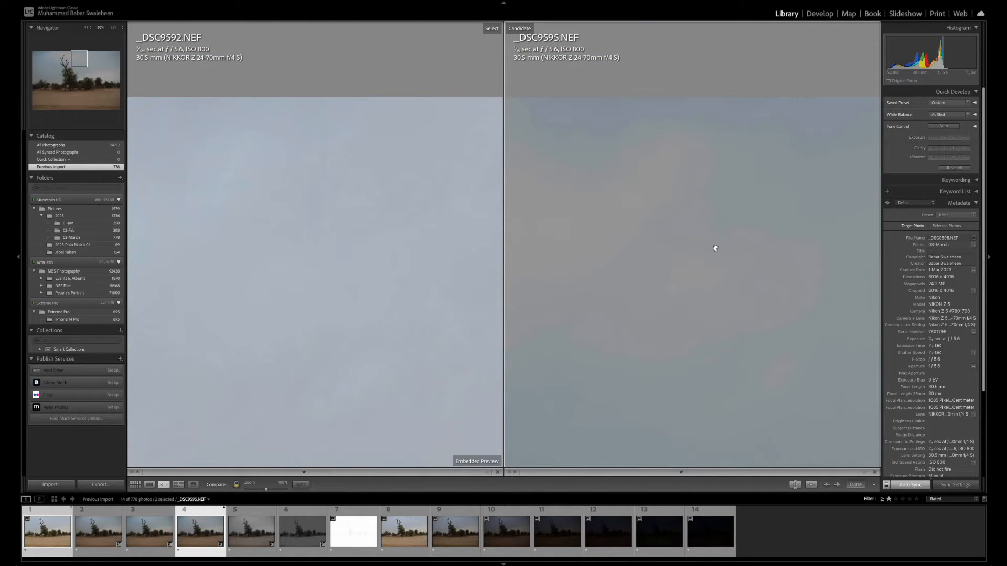
drag(717, 245, 691, 254)
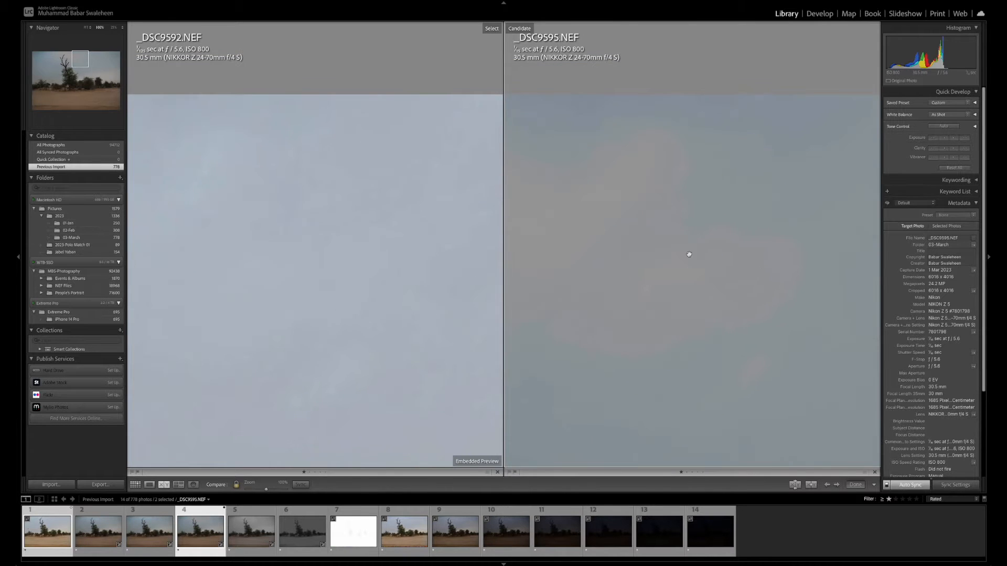
click(651, 327)
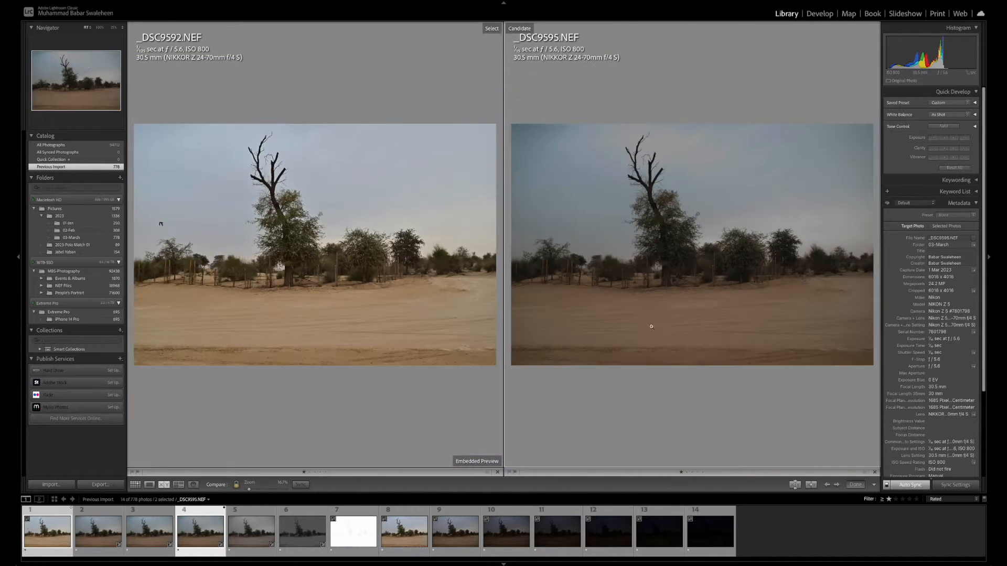
Make _DSC9596.NEF the comparison candidate against _DSC9592.NEF and inspect the sky and the main tree up close
click(253, 542)
click(719, 152)
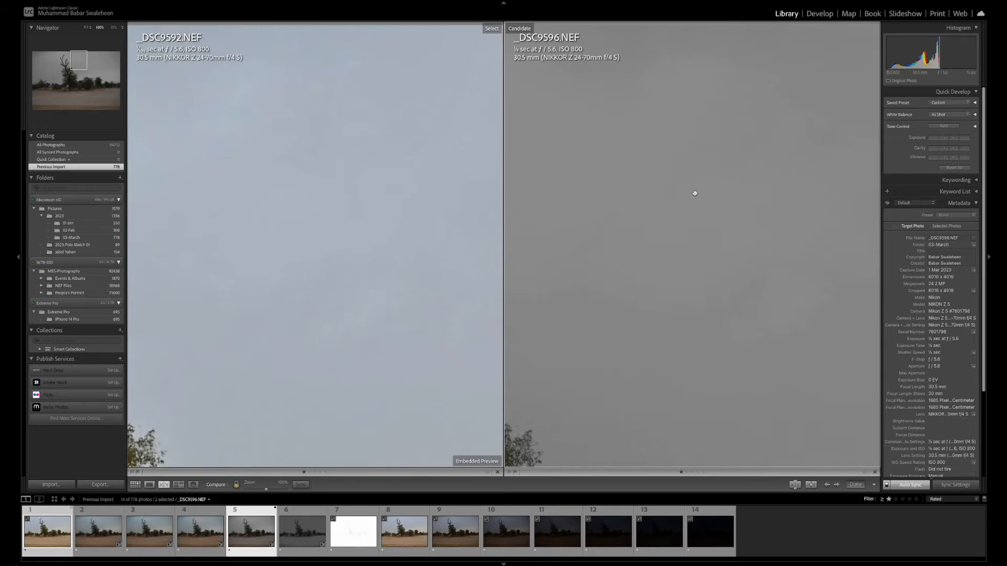
drag(695, 190, 831, 152)
drag(700, 318, 748, 247)
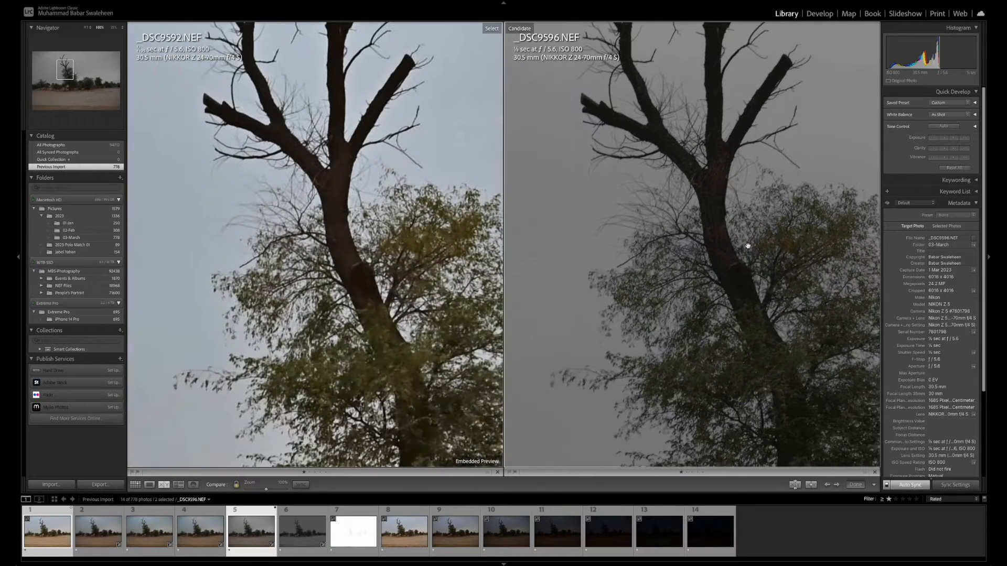
drag(734, 300, 720, 173)
drag(778, 331, 727, 230)
drag(710, 299, 705, 401)
drag(723, 153, 540, 341)
click(747, 210)
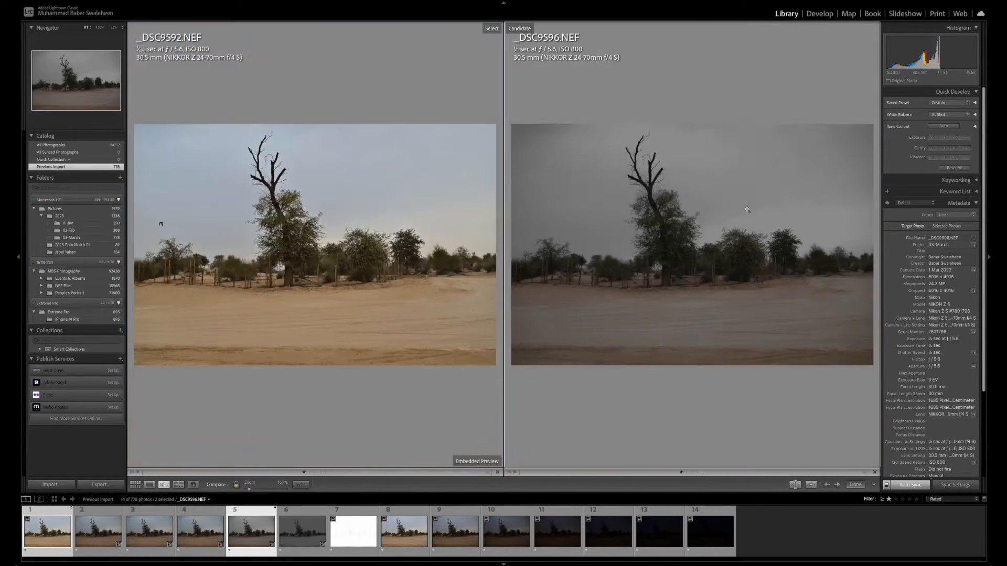
click(689, 134)
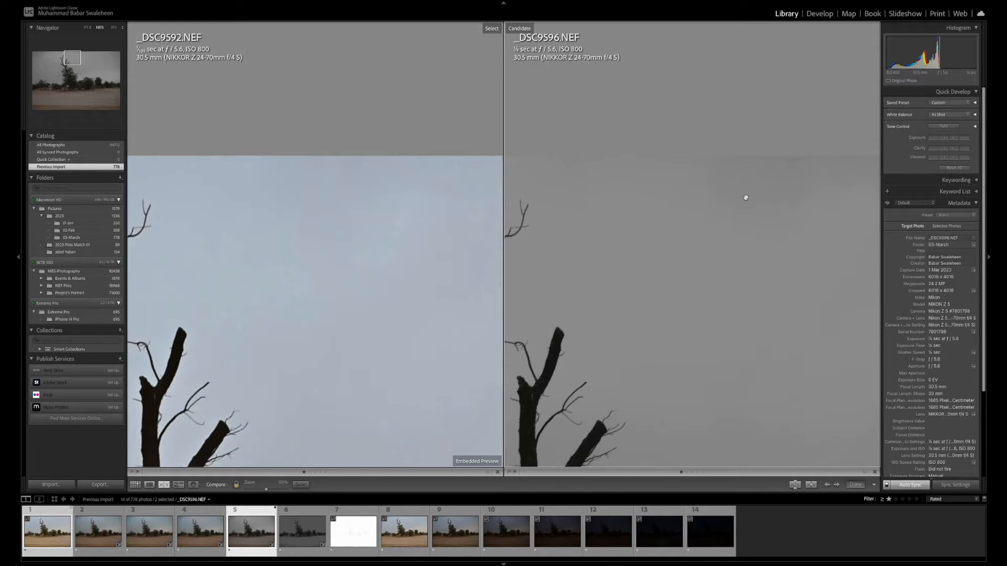
click(633, 296)
Examine the trees, fence posts and sand from the main tree to the far right edge of _DSC9592.NEF and _DSC9596.NEF up close
click(720, 327)
drag(717, 331, 611, 355)
drag(748, 298, 651, 320)
drag(743, 267, 702, 339)
drag(761, 216, 663, 297)
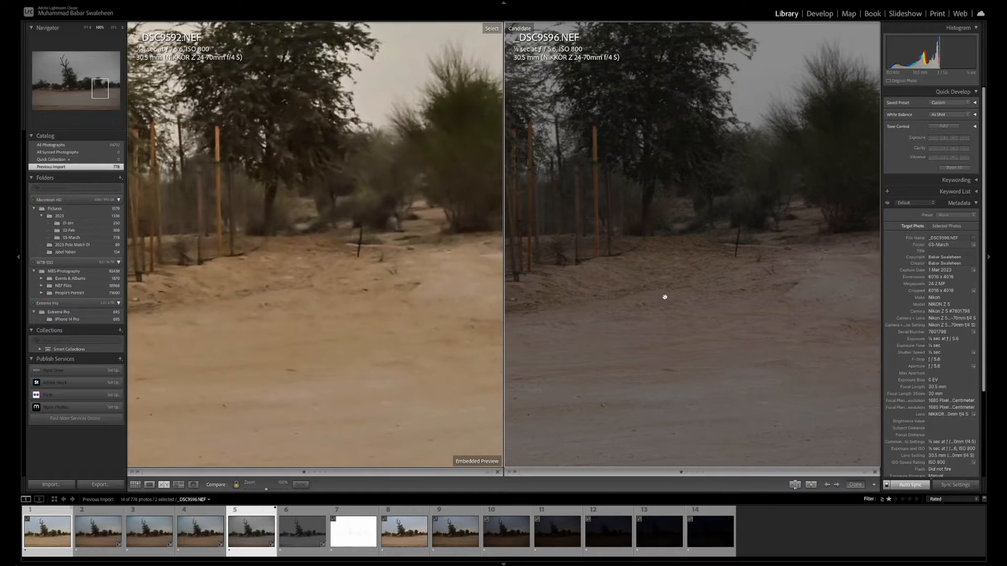
drag(750, 249, 641, 268)
drag(767, 309, 697, 266)
drag(807, 306, 699, 287)
drag(800, 343, 697, 283)
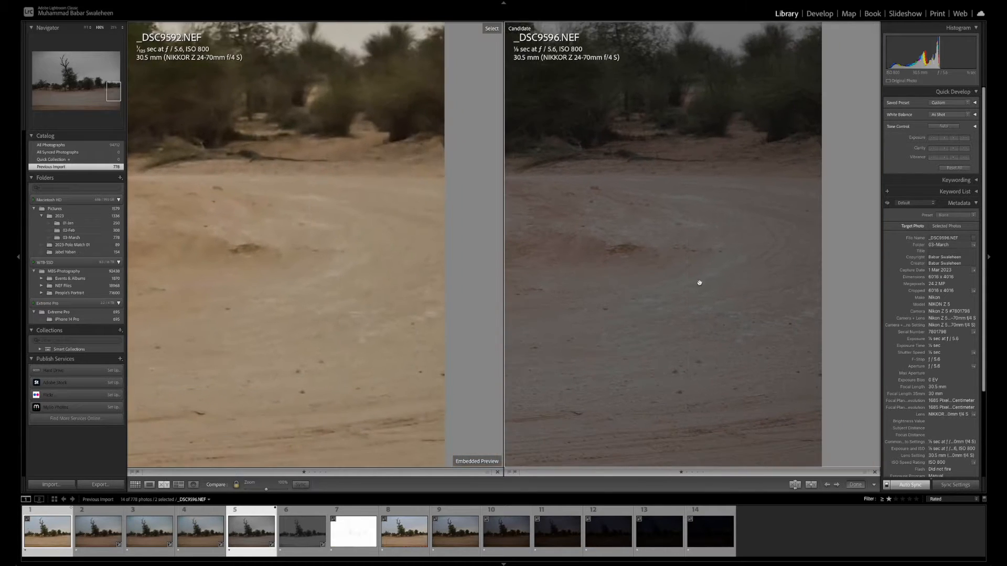
click(708, 286)
Make _DSC9597.NEF the comparison candidate against _DSC9592.NEF and inspect the main tree and the far-left trees and fence posts
key(Right)
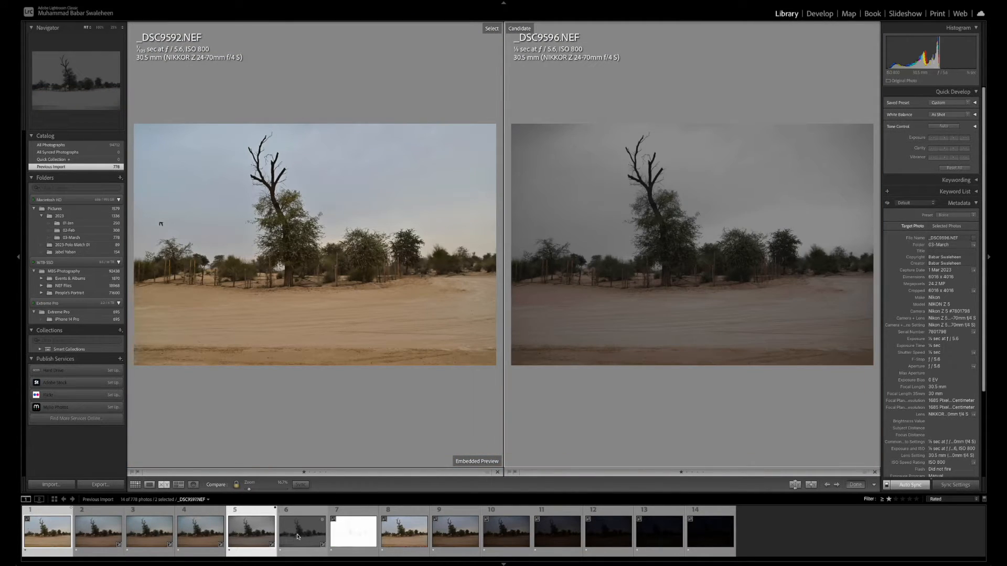
click(673, 286)
drag(683, 276, 717, 396)
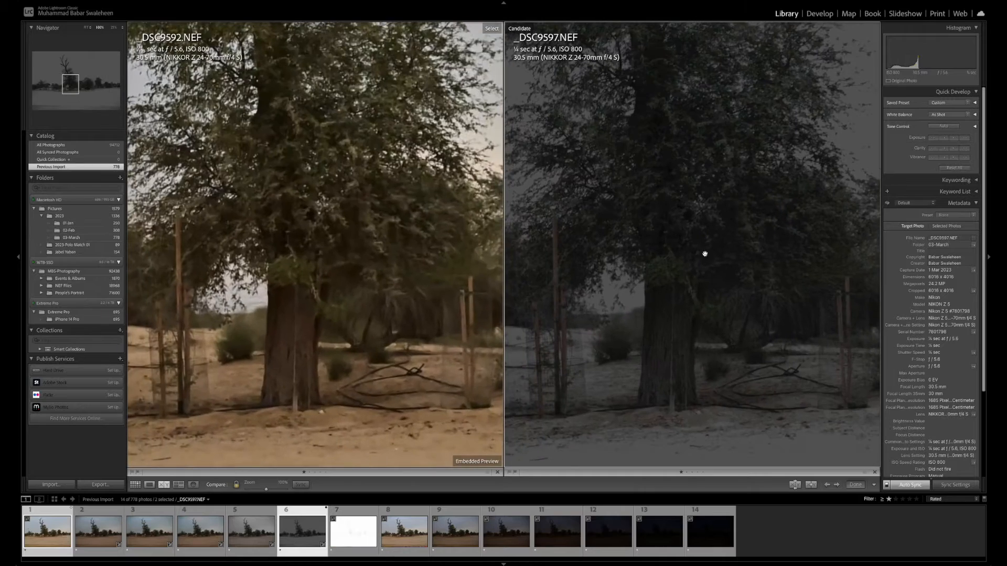
drag(703, 262, 752, 314)
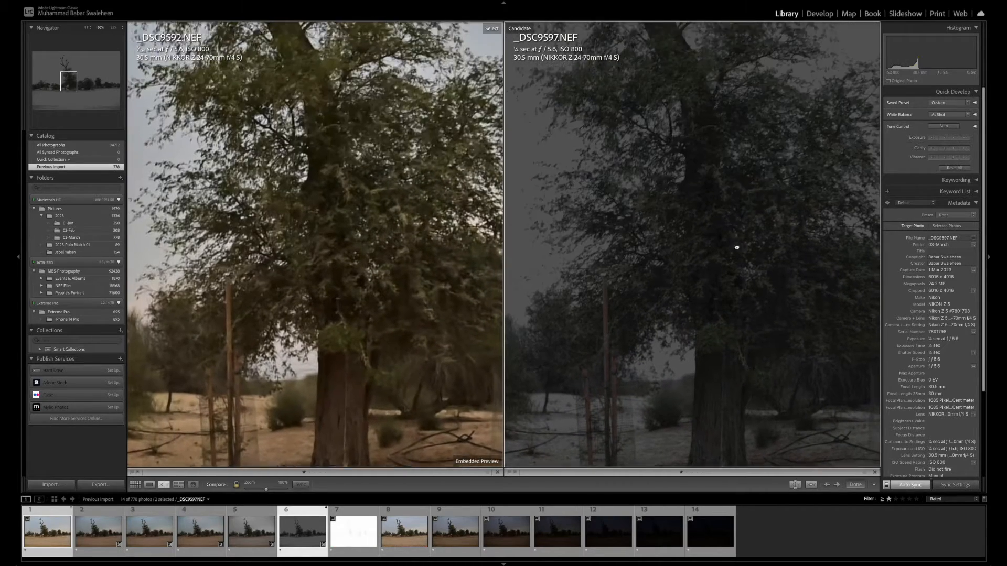
drag(735, 247, 683, 317)
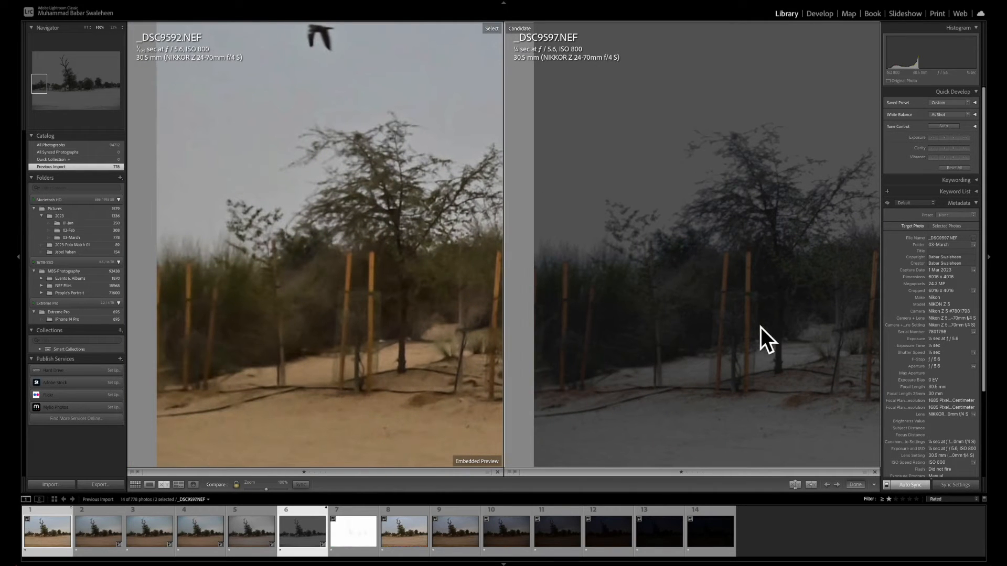
drag(764, 337, 647, 309)
click(715, 281)
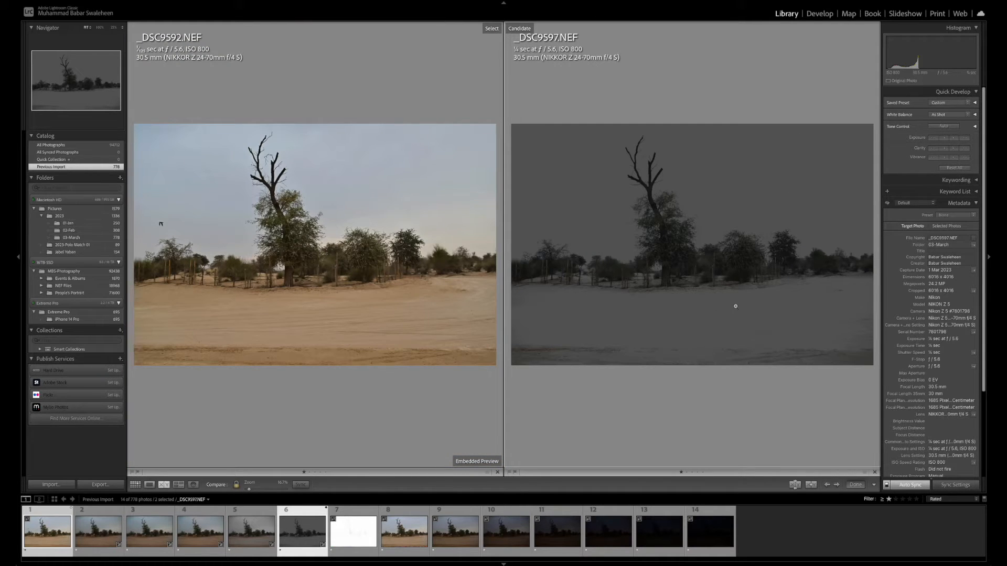
Return to _DSC9596.NEF as the comparison candidate against _DSC9592.NEF and re-examine the main tree's trunk, foliage and surrounding sand
key(Left)
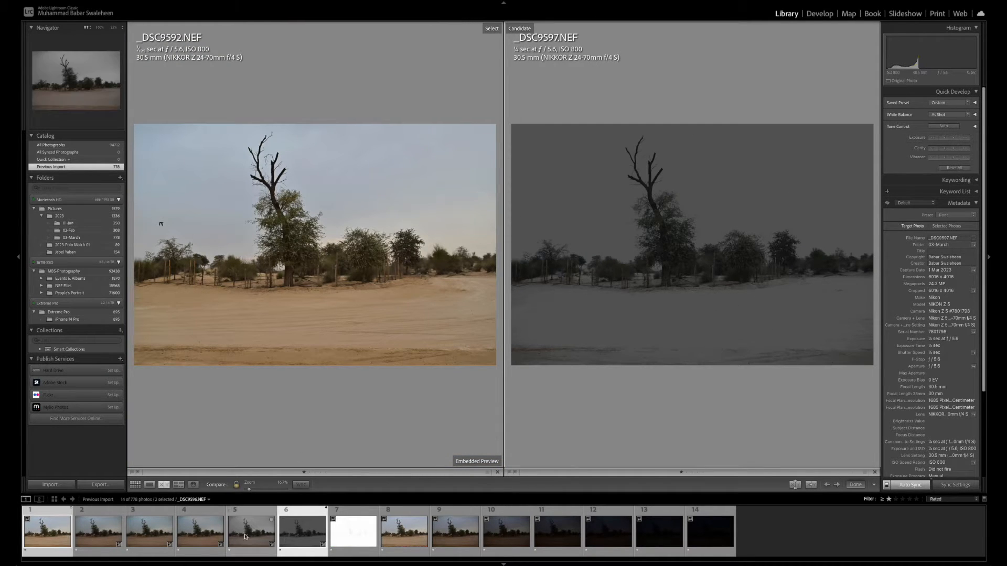
click(671, 262)
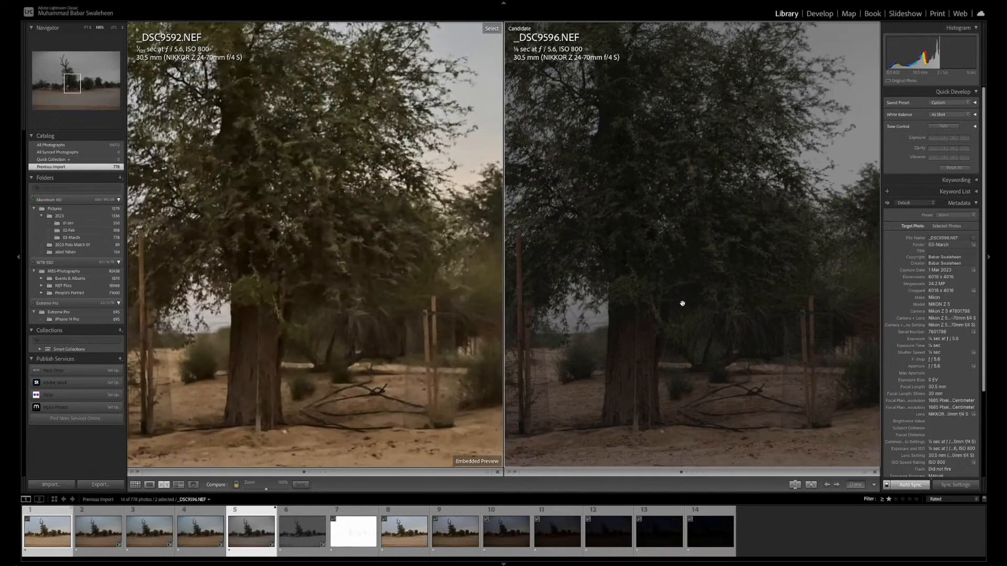
drag(681, 301, 708, 318)
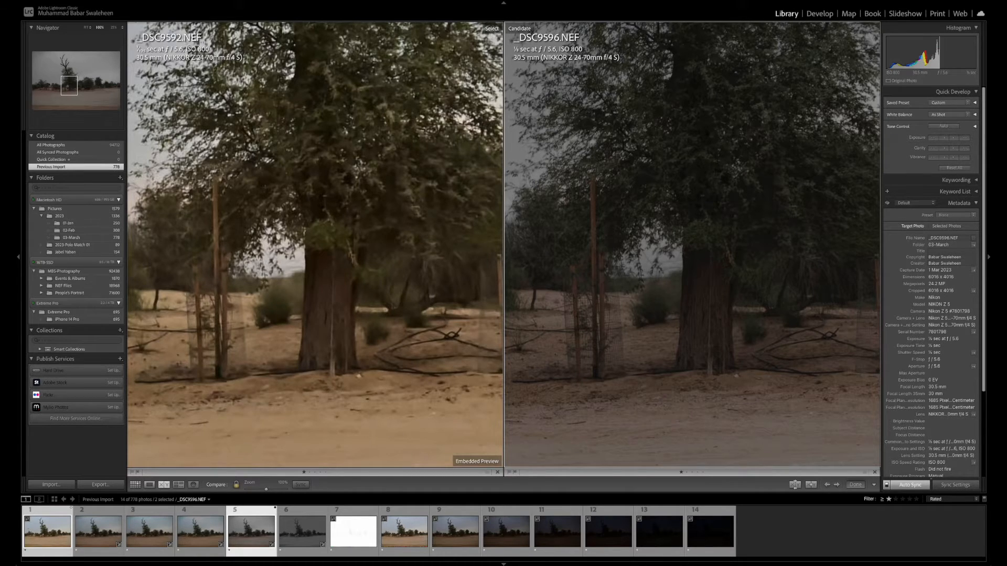
click(744, 265)
click(674, 261)
drag(674, 261, 708, 227)
drag(732, 288, 736, 272)
click(731, 289)
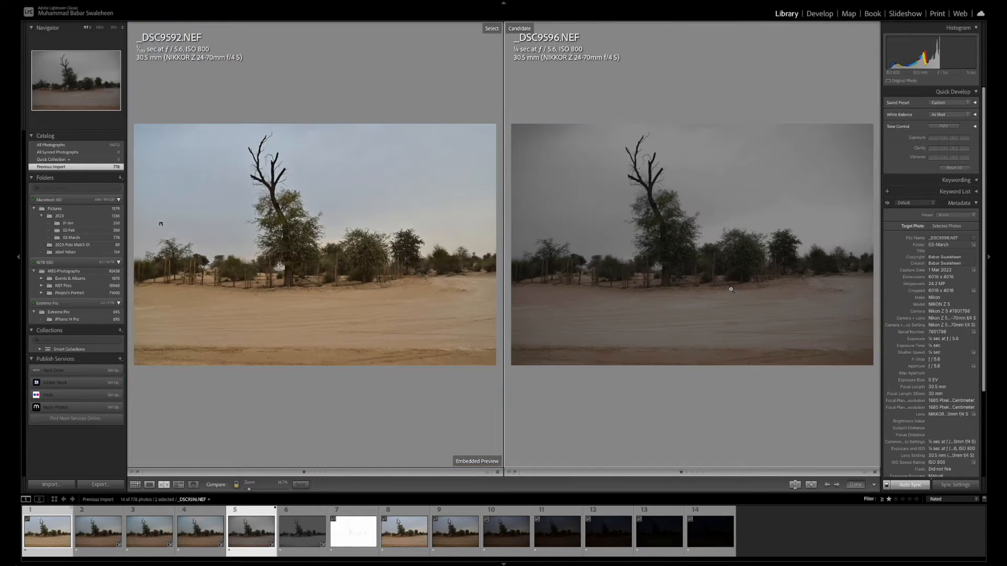
Compare _DSC9596.NEF as the select photo with _DSC9593.NEF as the candidate and inspect the main tree from trunk to bare branches
click(48, 538)
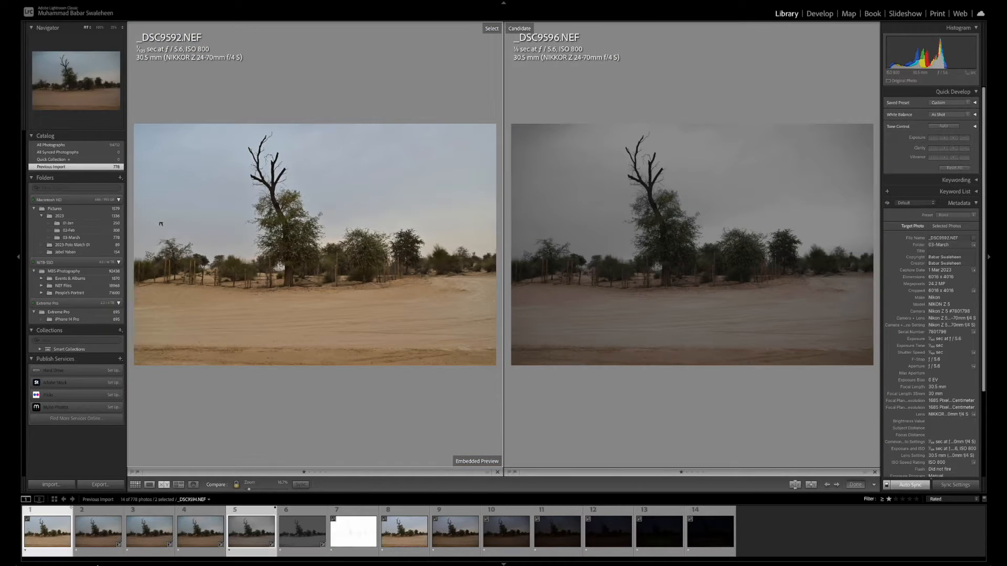
click(98, 544)
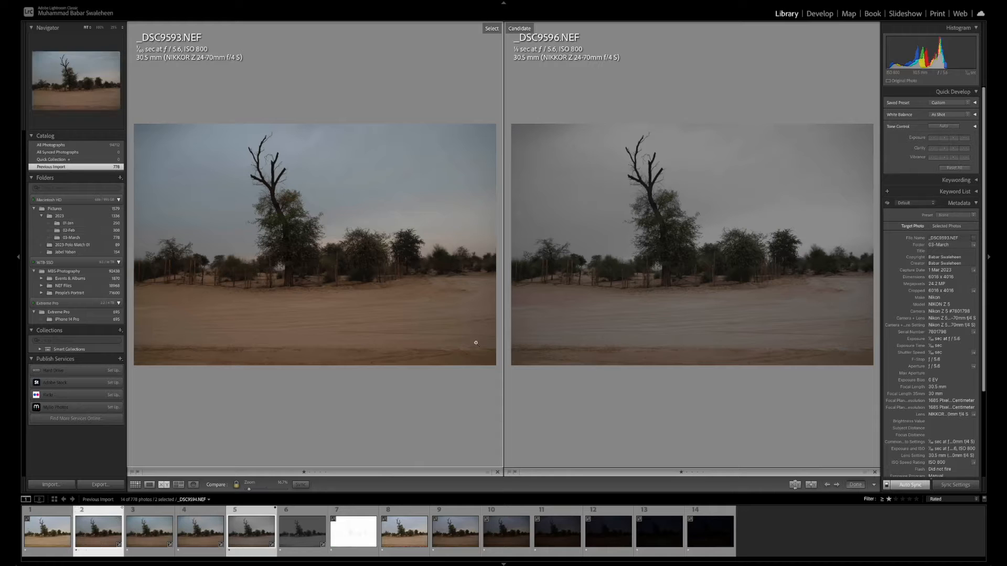
click(245, 541)
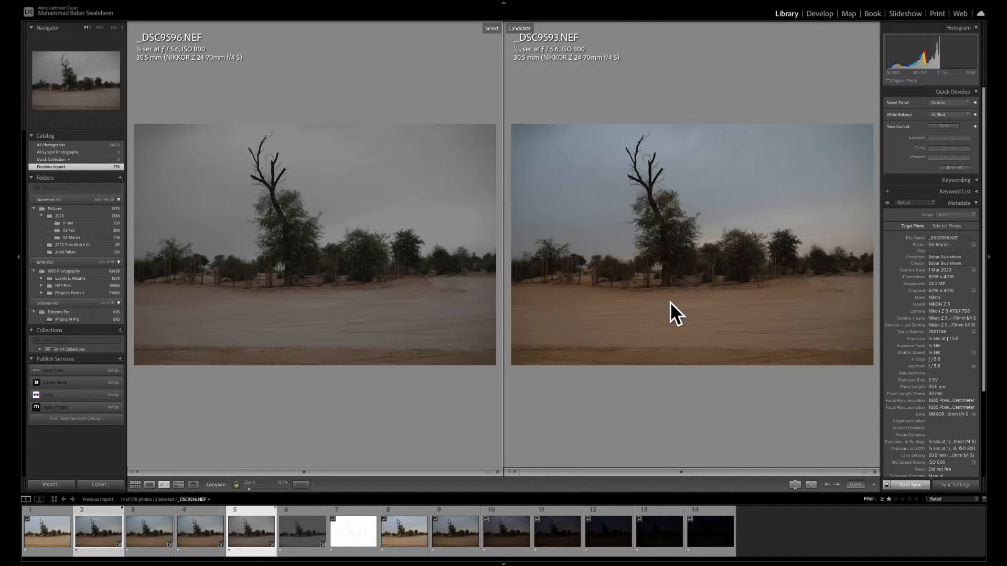
click(273, 255)
scroll(285, 263, down, 5)
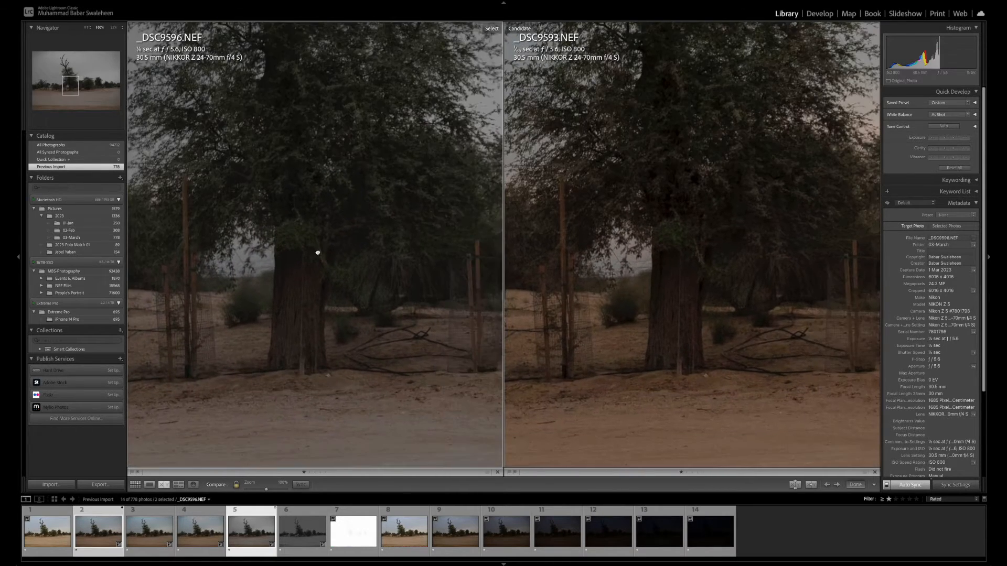
scroll(317, 253, up, 10)
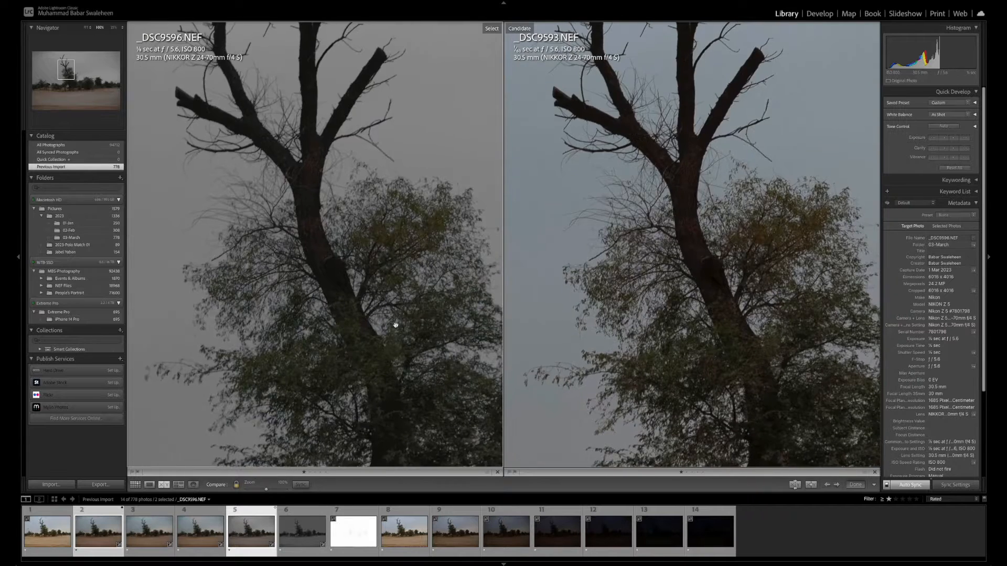
drag(396, 325, 400, 362)
drag(345, 199, 342, 230)
click(341, 304)
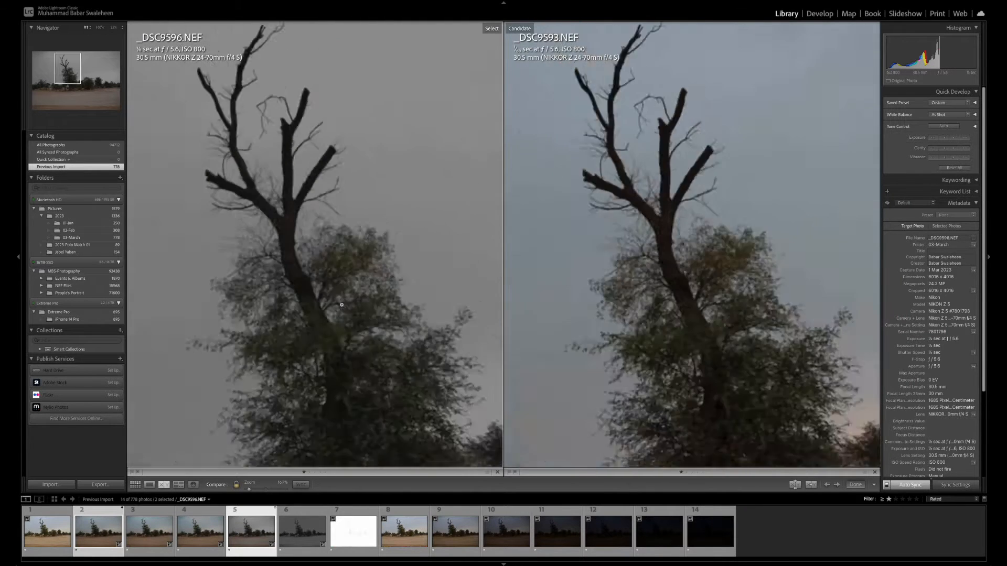
Make _DSC9595.NEF the select photo against _DSC9593.NEF and inspect the main tree, its bare branches and the sand at the right edge
click(198, 529)
click(273, 262)
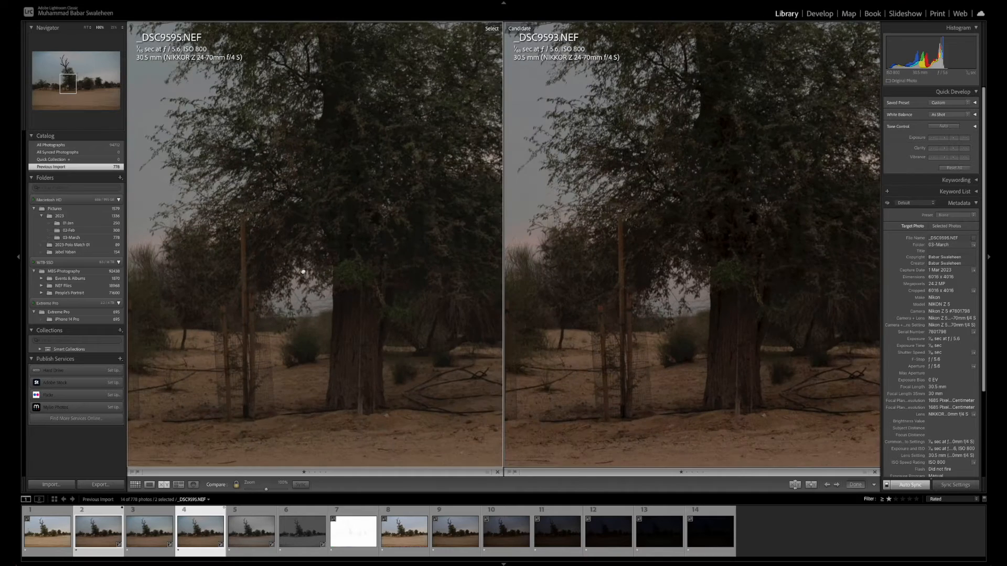
drag(327, 171, 263, 205)
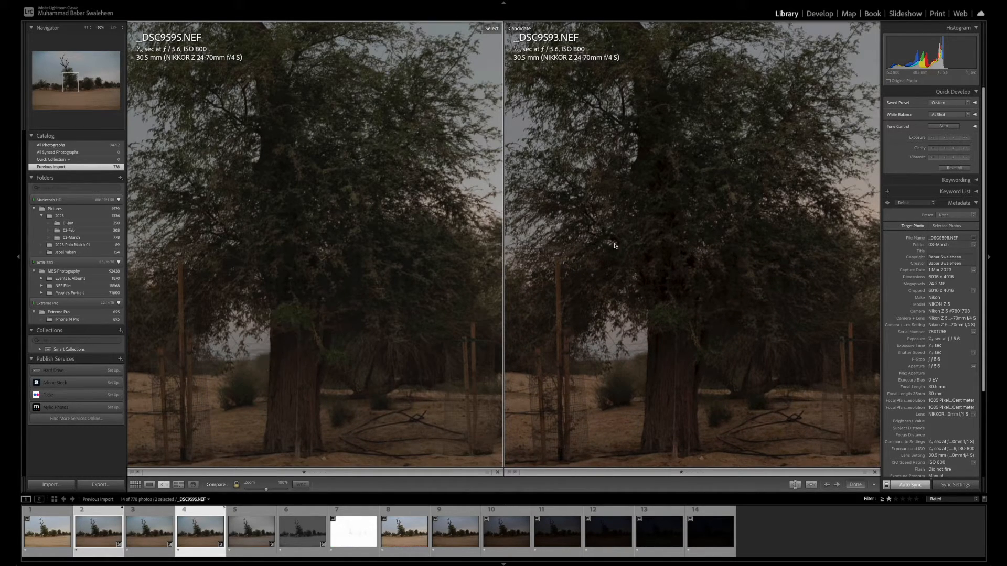
mouse_move(726, 341)
mouse_down()
mouse_move(716, 241)
mouse_move(748, 268)
mouse_move(741, 327)
mouse_move(758, 378)
mouse_move(775, 341)
mouse_move(771, 389)
mouse_move(748, 348)
mouse_move(757, 385)
mouse_move(708, 268)
mouse_move(733, 297)
mouse_move(736, 333)
mouse_up()
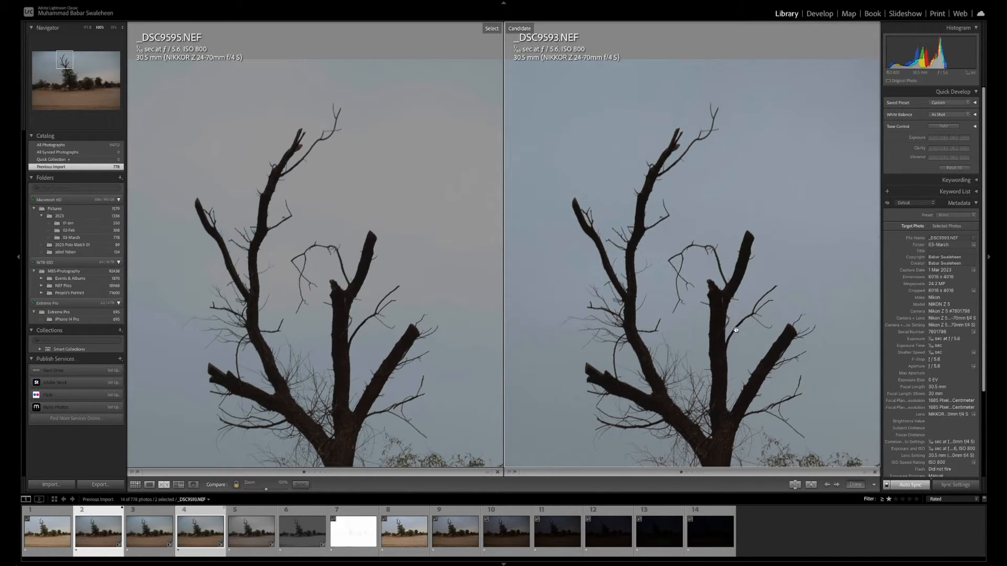
click(735, 337)
drag(785, 269, 701, 241)
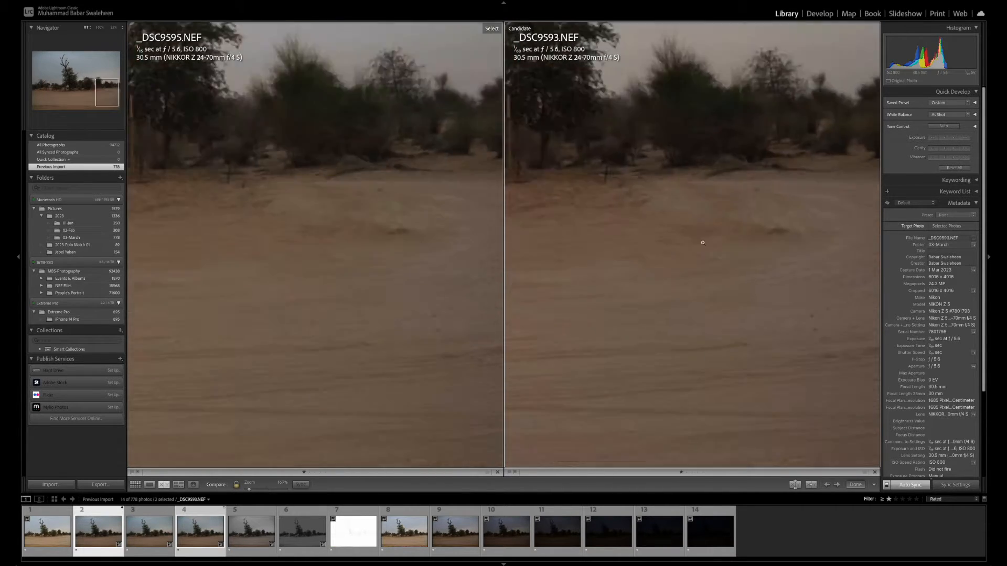
Leave the side-by-side comparison and view _DSC9601.NEF and _DSC9602.NEF one at a time as full images
click(689, 292)
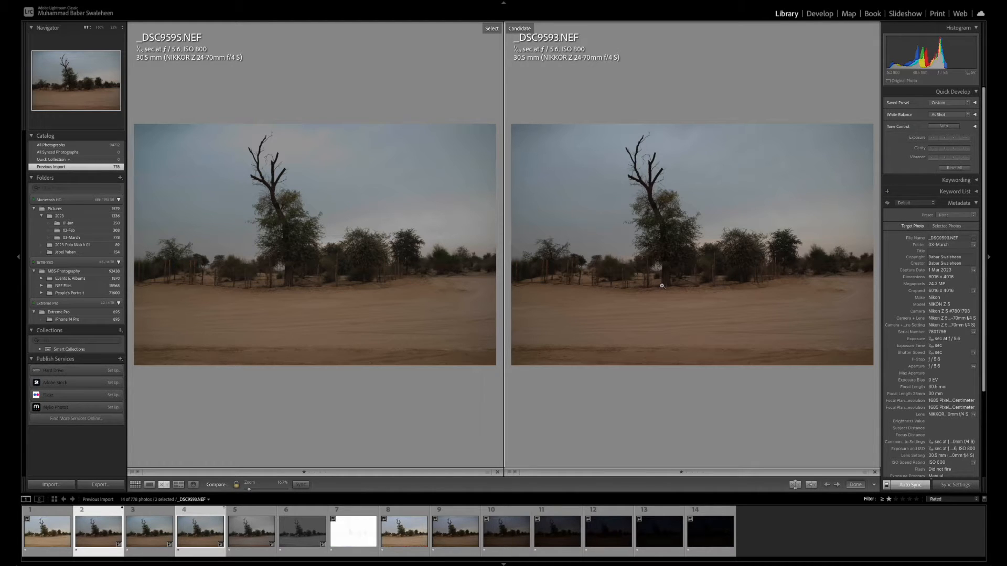
double_click(415, 518)
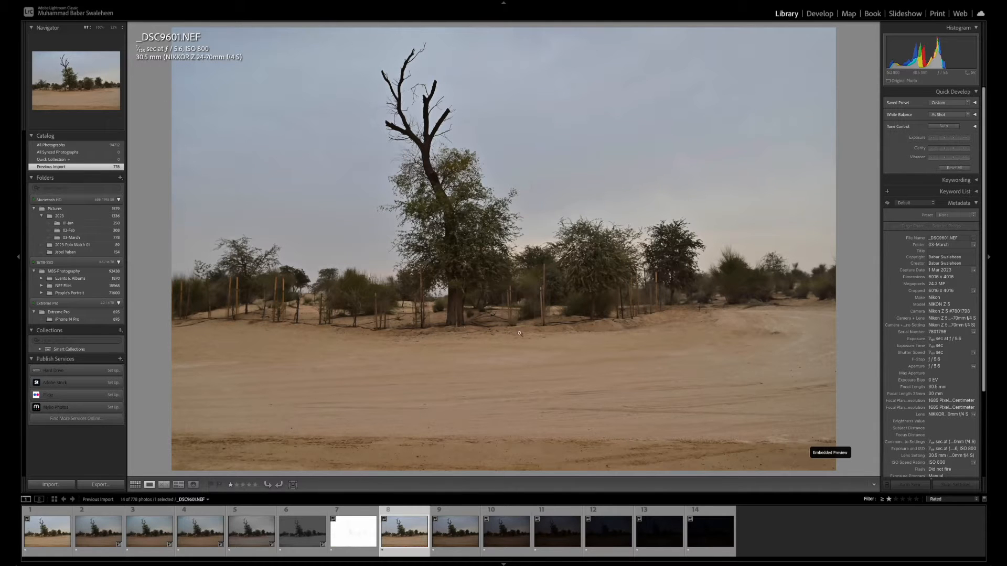
drag(520, 333, 568, 381)
click(455, 535)
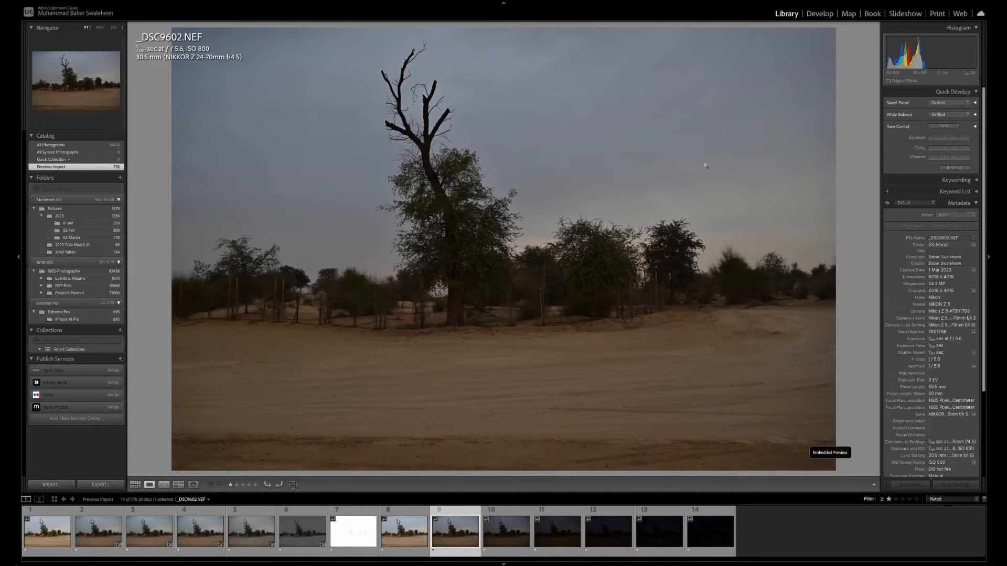
Open the Develop module and inspect the main tree's trunk, foliage and surrounding sand in _DSC9601.NEF up close
click(824, 16)
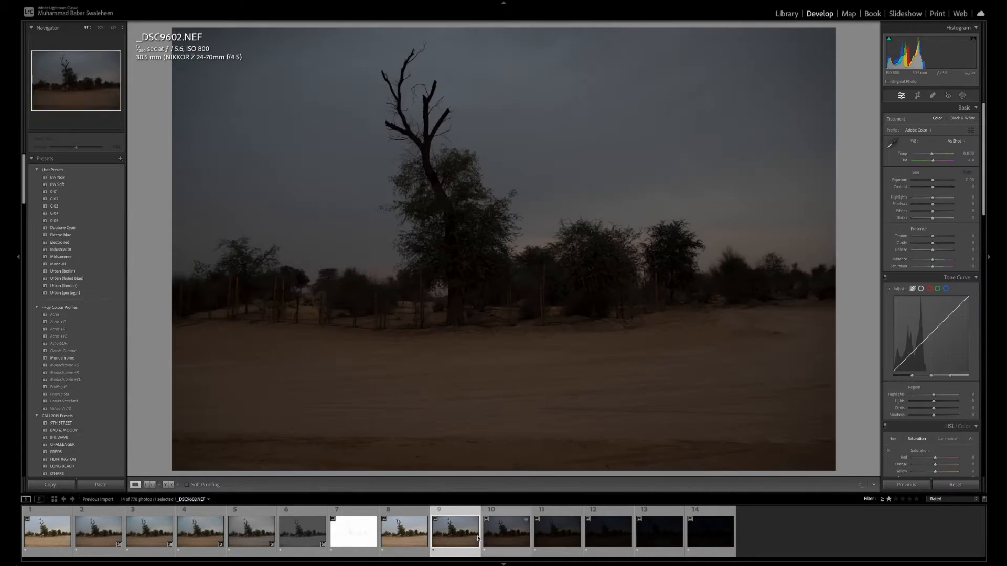
click(421, 545)
click(468, 321)
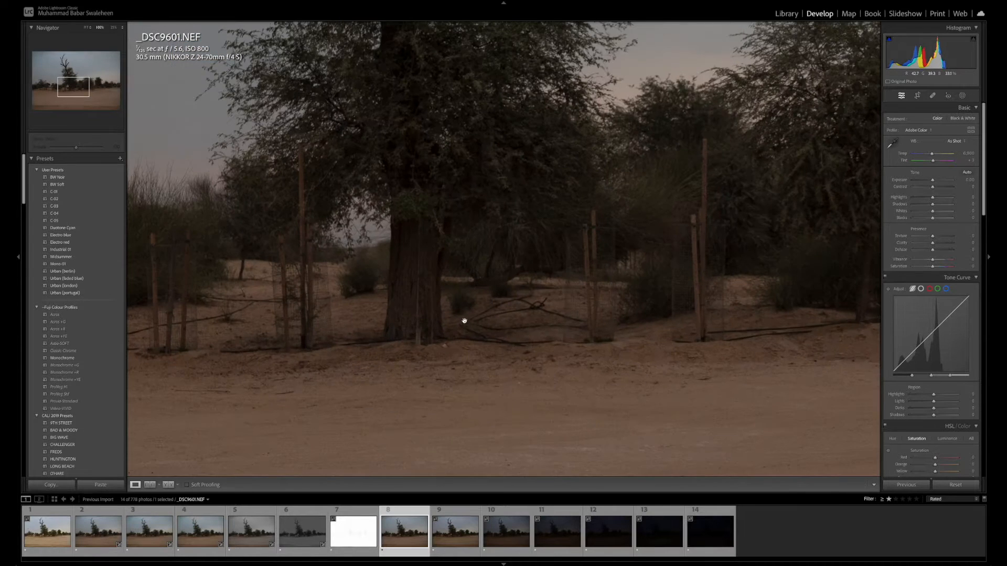
drag(460, 317, 481, 354)
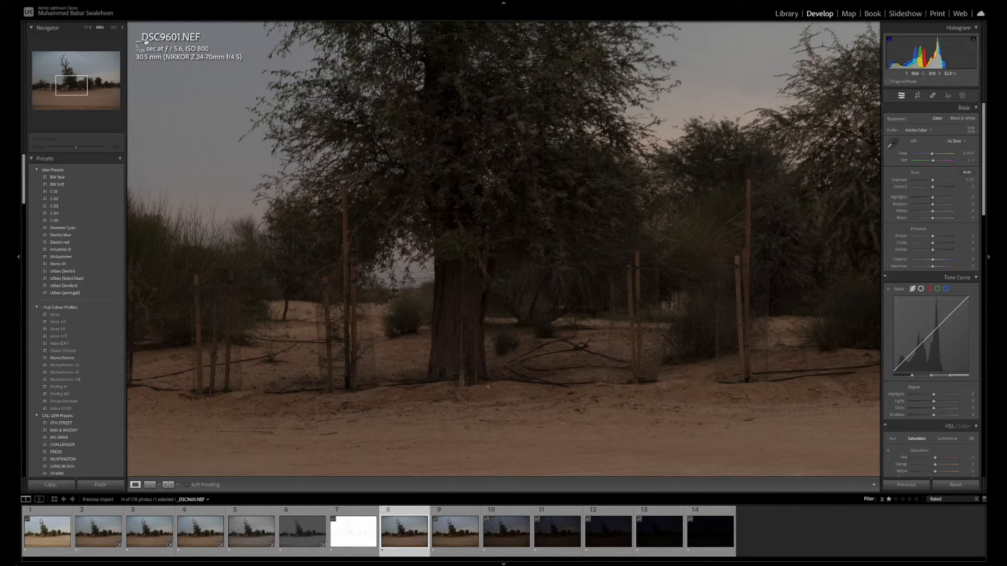
Set the exposure of the underexposed photo _DSC9602.NEF to +1.00
click(456, 532)
click(575, 396)
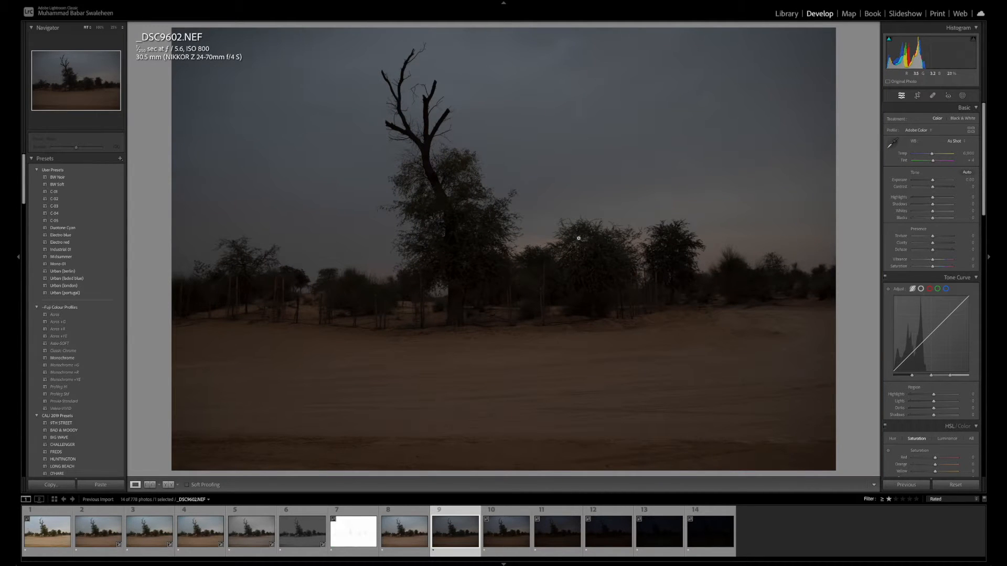
click(972, 181)
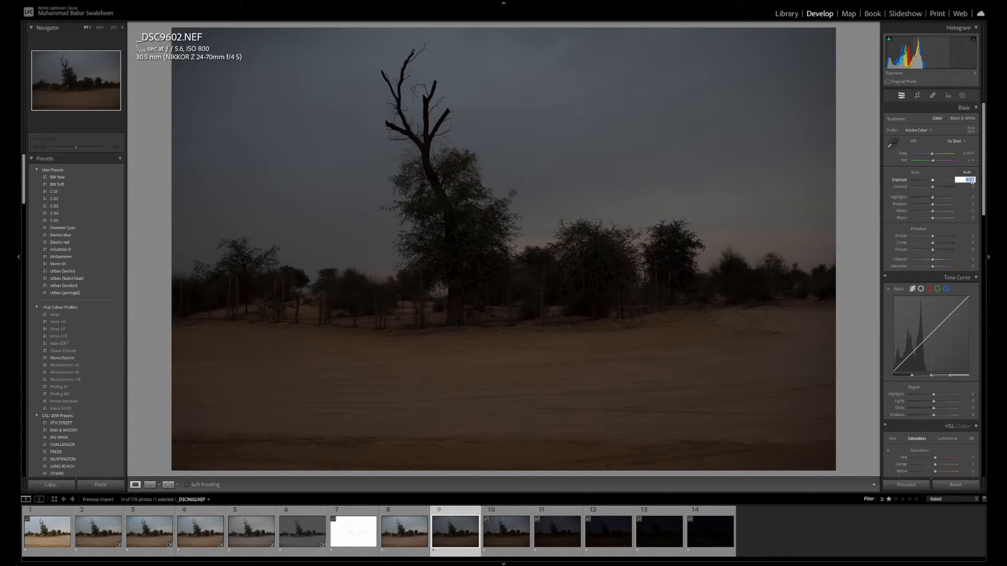
text(1)
key(Return)
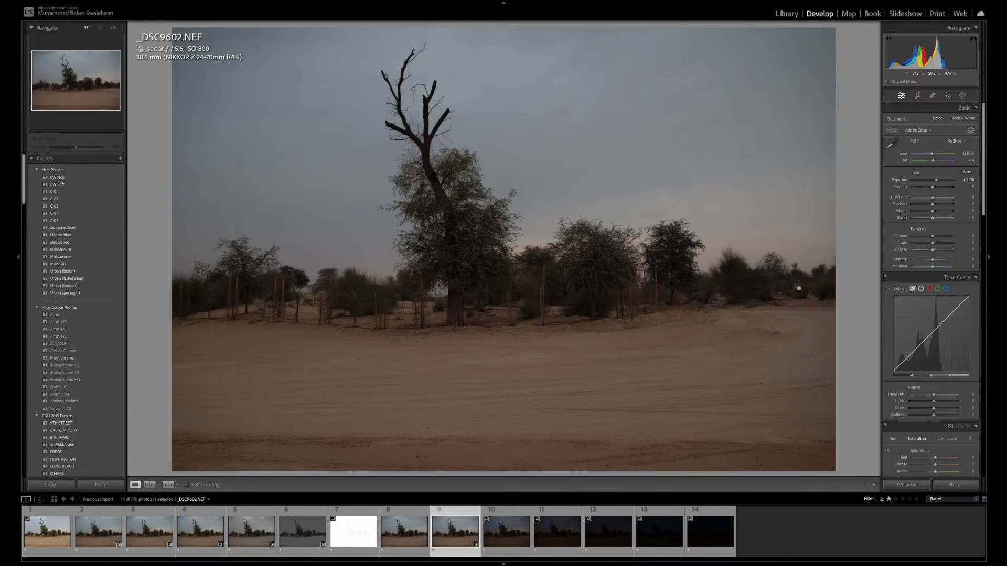
Alternate repeatedly between the normal shot _DSC9601.NEF and the brightened _DSC9602.NEF to compare their tones and colours
click(419, 538)
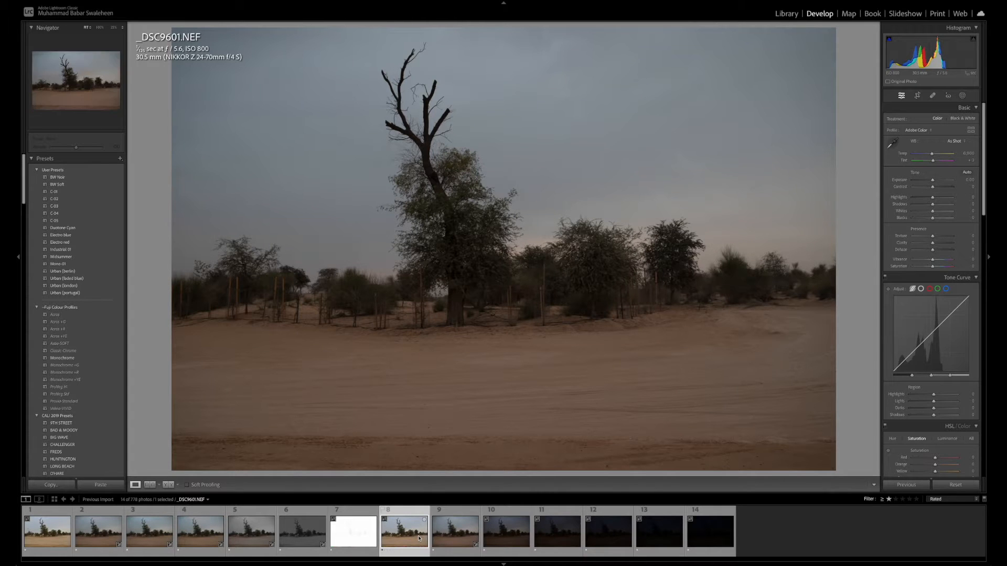
click(452, 537)
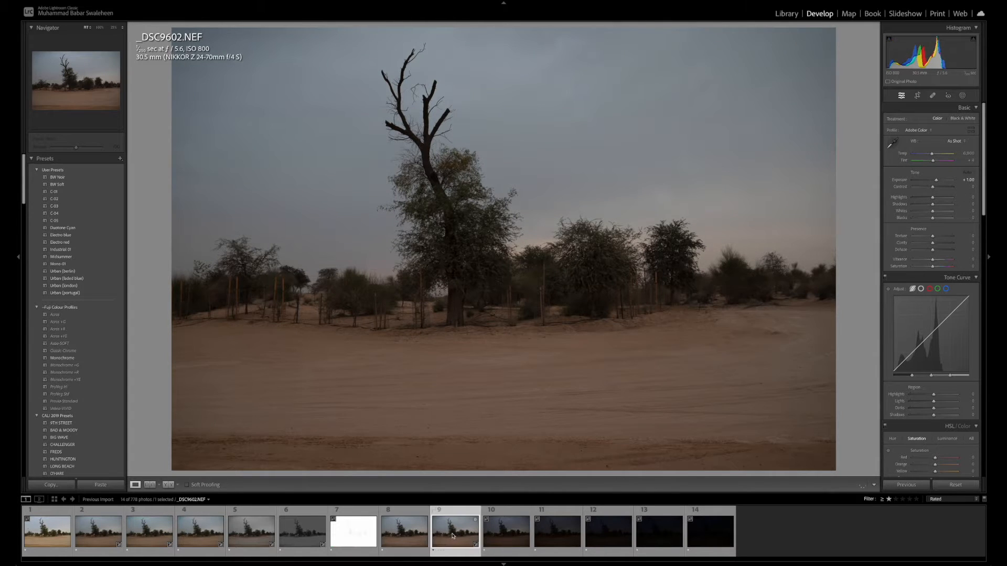
click(422, 535)
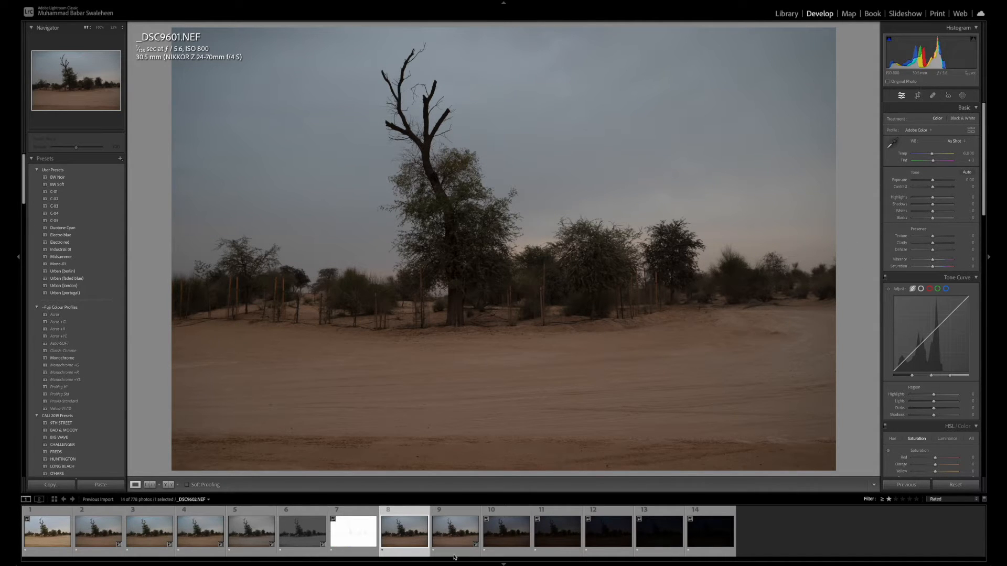
key(Right)
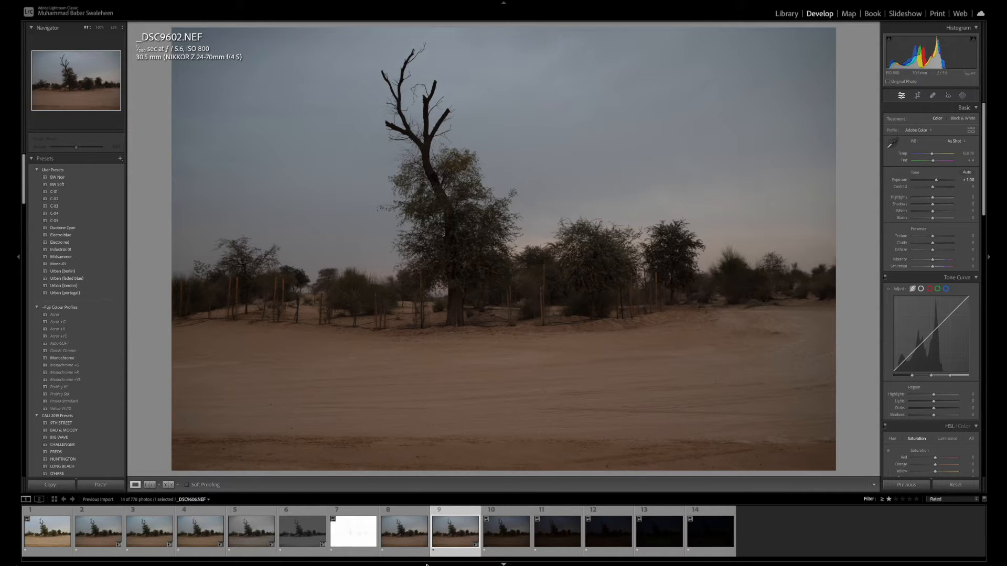
key(Left)
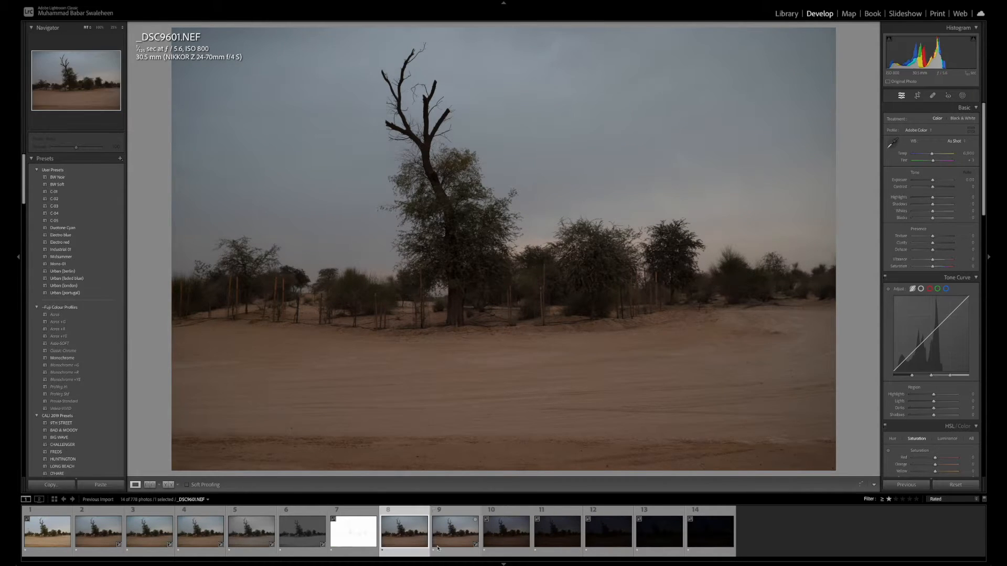
key(Right)
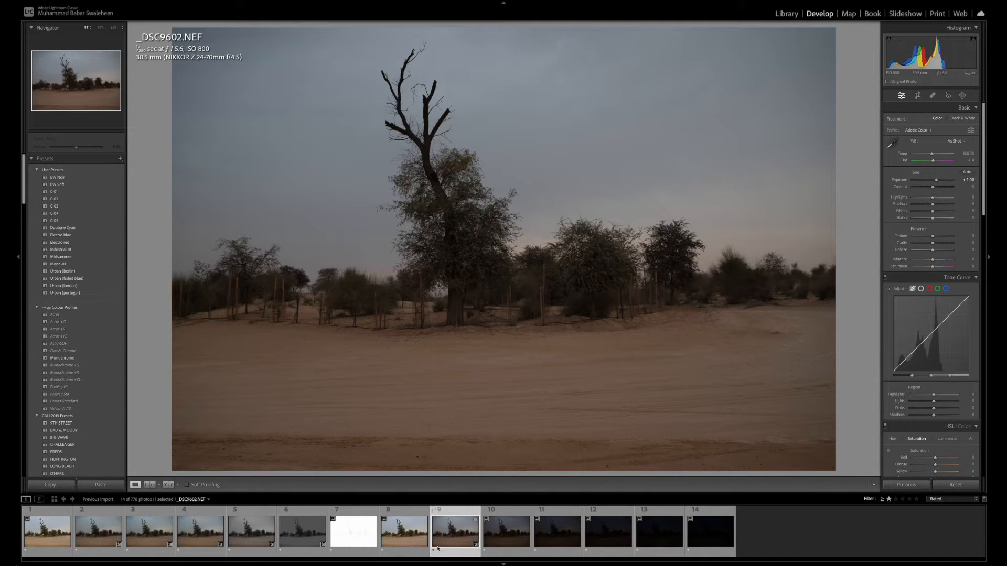
key(Left)
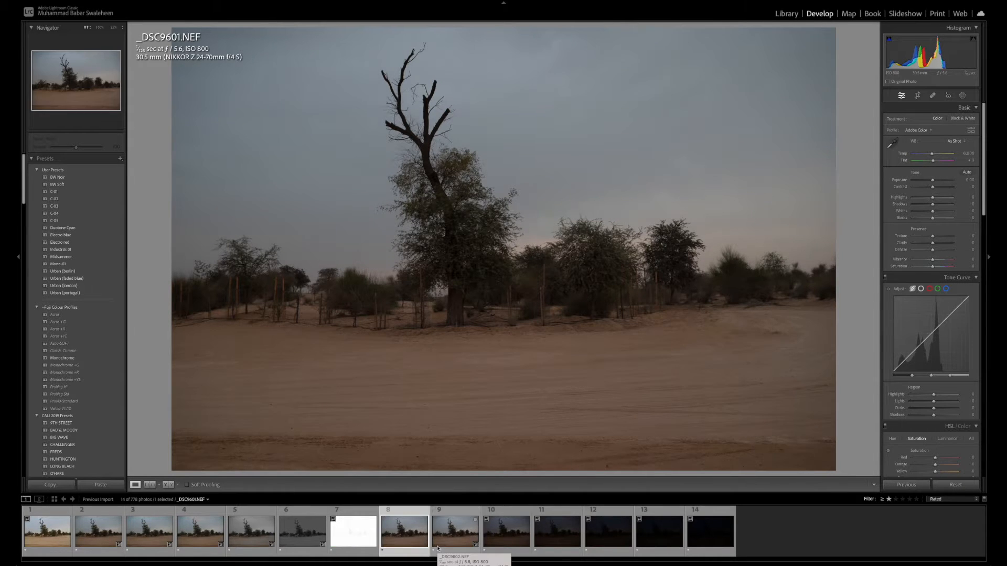
key(Right)
key(Left)
key(Right)
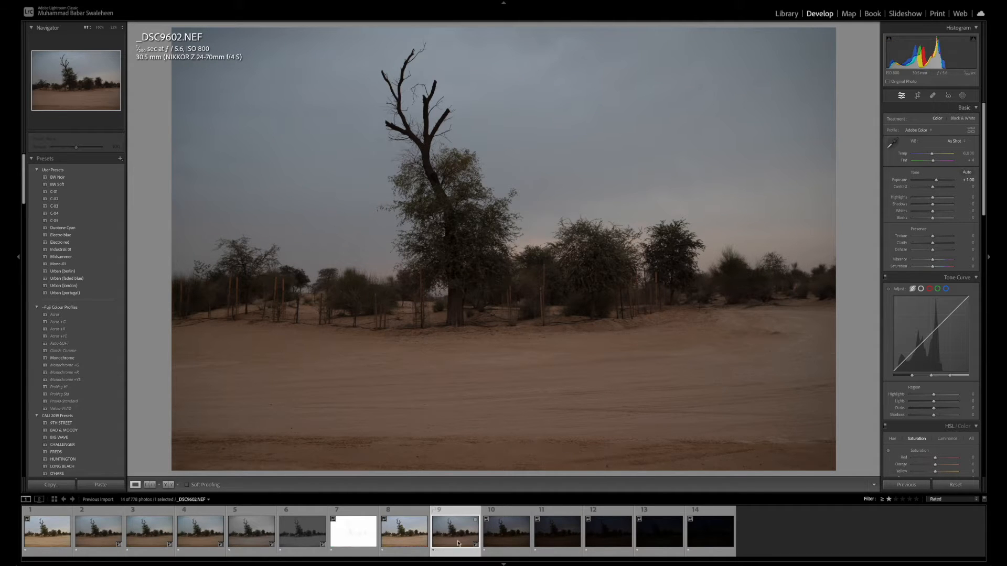
Set the exposure of the underexposed photo _DSC9603.NEF to +2.00
click(506, 532)
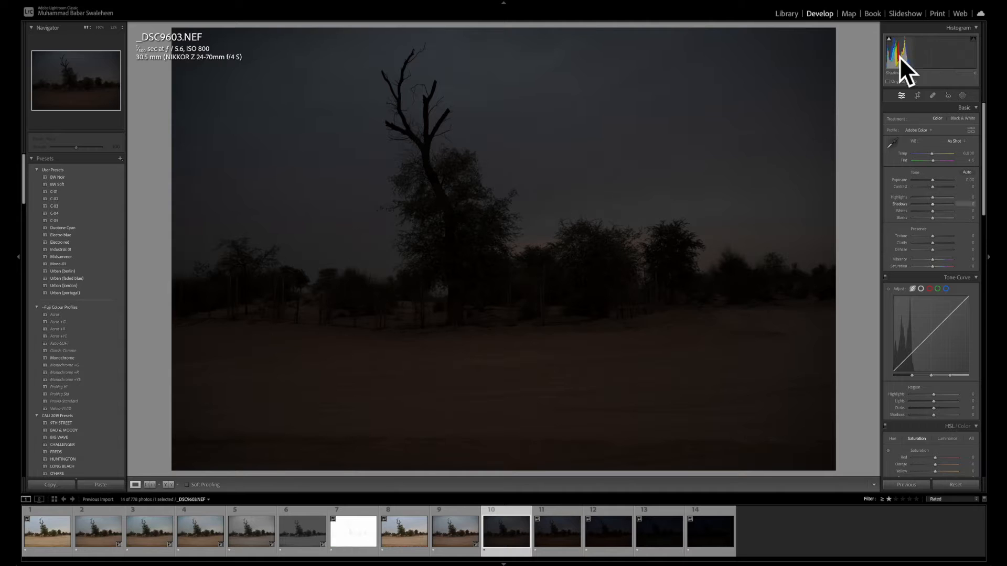
click(968, 179)
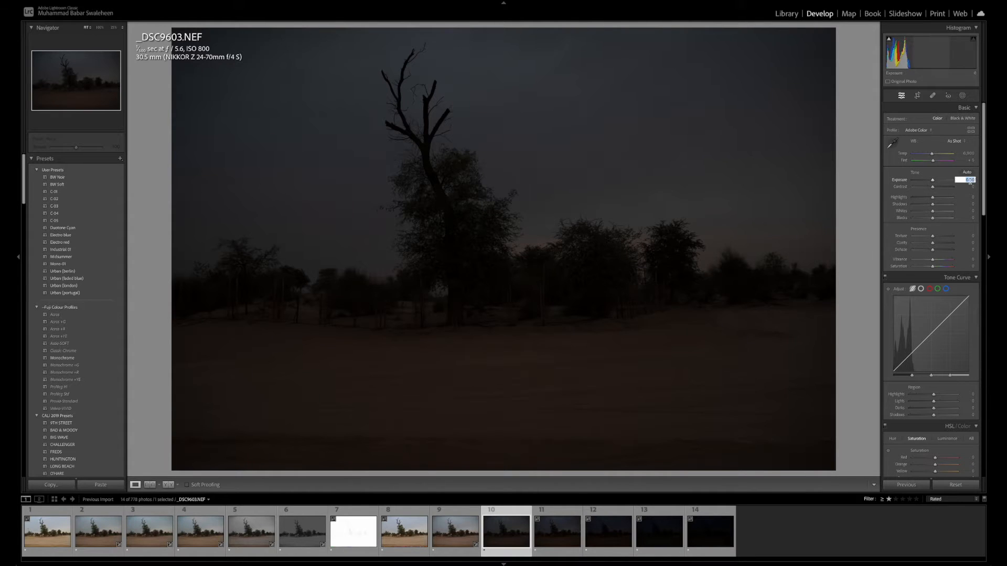
key(BackSpace)
text(+2)
key(Return)
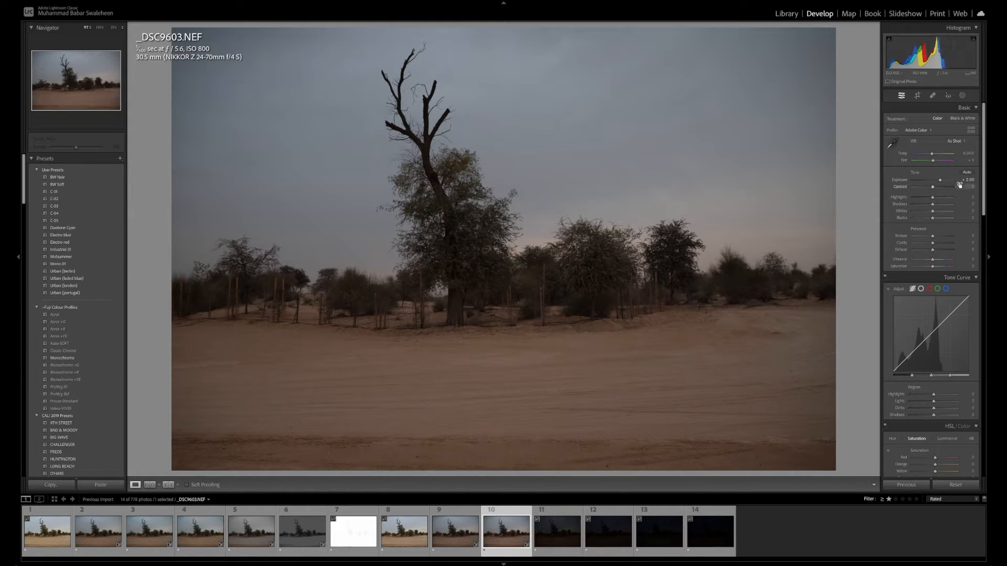
Alternate between _DSC9601.NEF and the brightened _DSC9603.NEF to compare brightness, colour and shadows
click(412, 544)
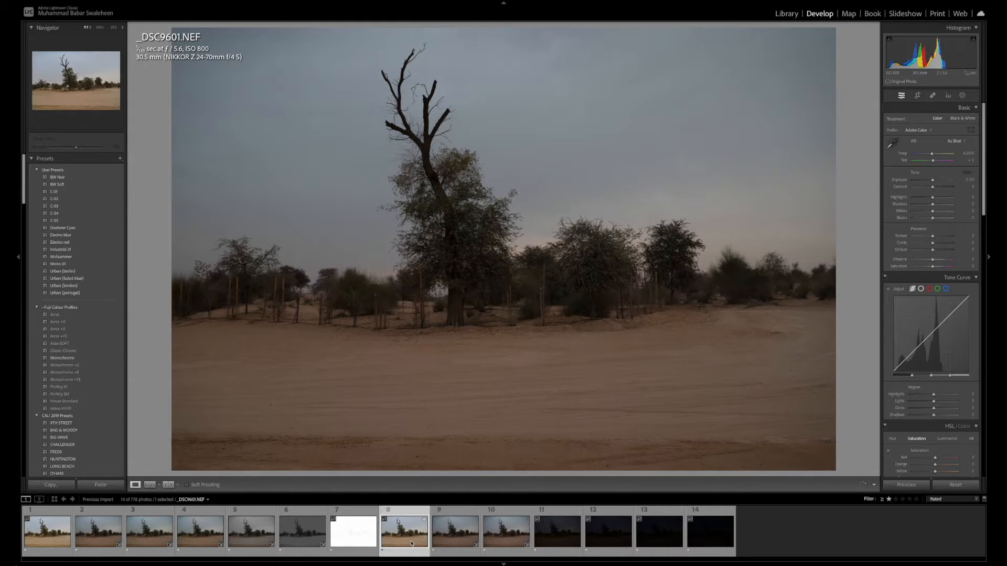
click(519, 535)
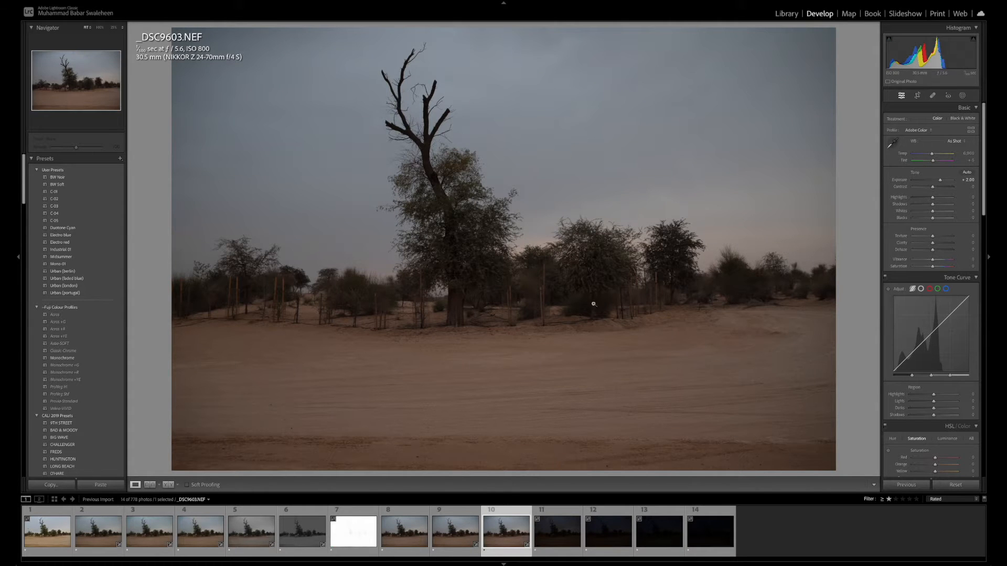
click(409, 537)
click(503, 535)
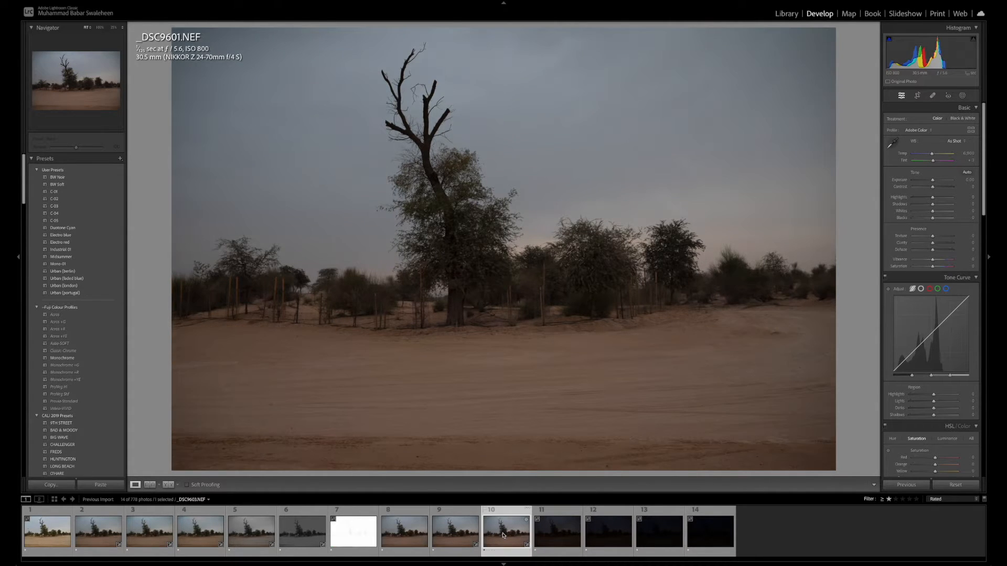
key(Left)
key(Left)
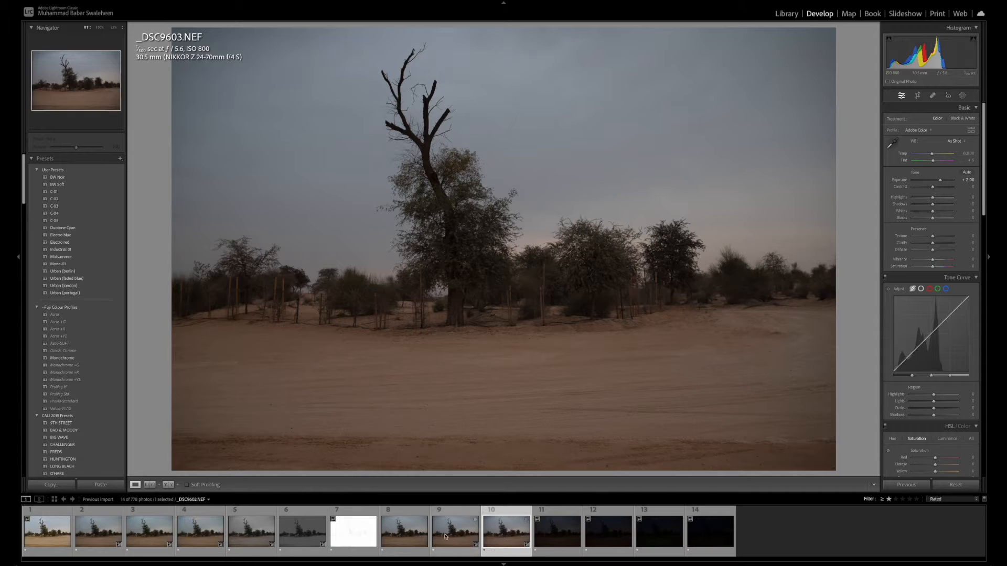
click(505, 537)
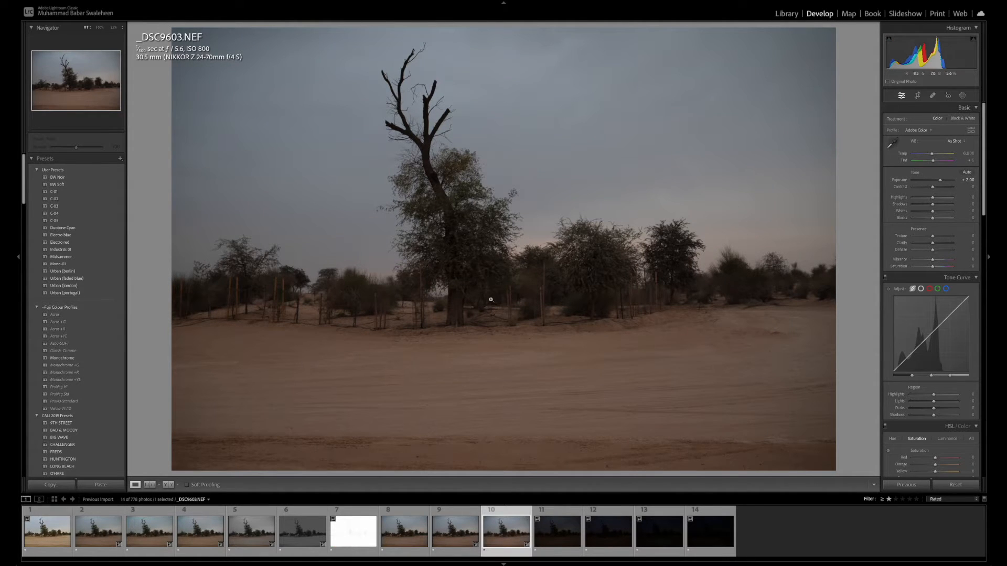
Inspect _DSC9603.NEF up close, from the base of the main tree across to the trees and bushes at its right
click(467, 338)
drag(467, 338, 629, 334)
drag(526, 321, 564, 350)
drag(637, 341, 605, 286)
click(577, 294)
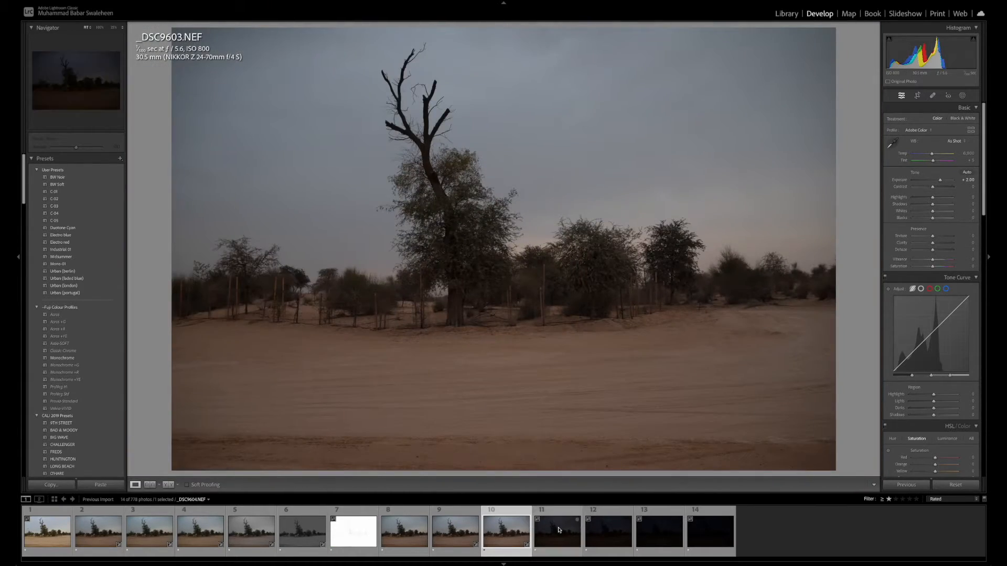
Review _DSC9601.NEF, _DSC9602.NEF and _DSC9603.NEF against each other, finishing on the darker _DSC9604.NEF
click(559, 530)
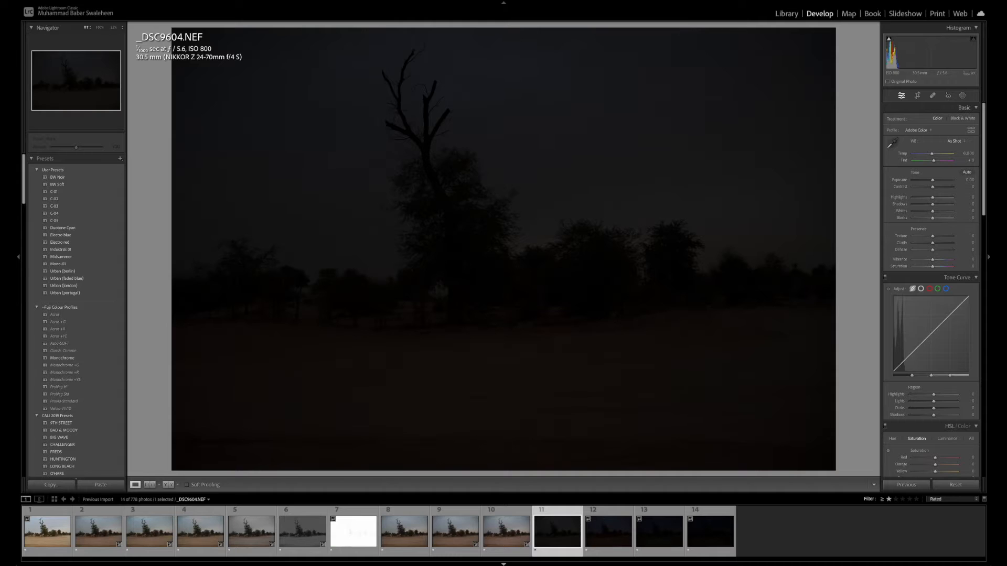
click(404, 540)
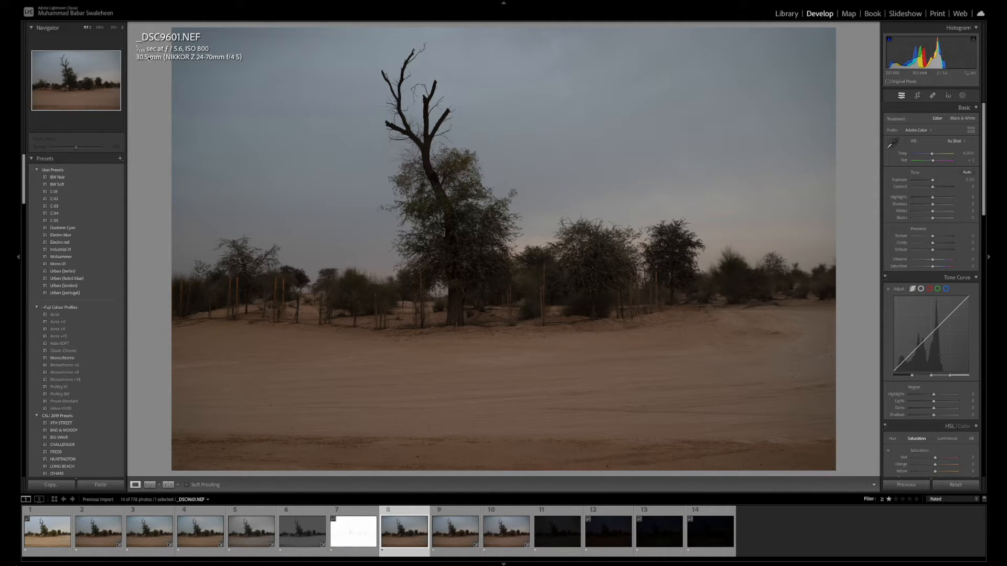
key(Right)
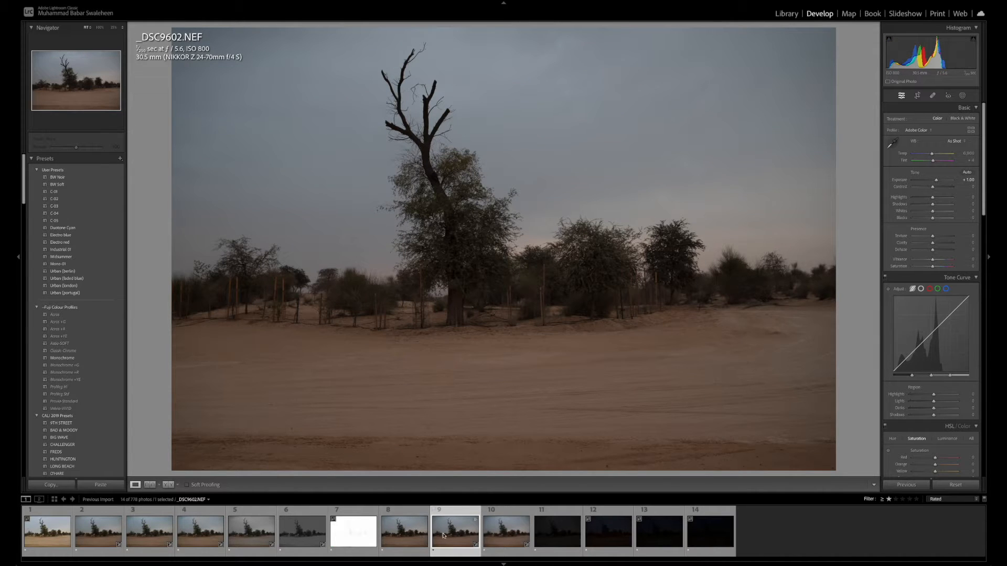
click(504, 537)
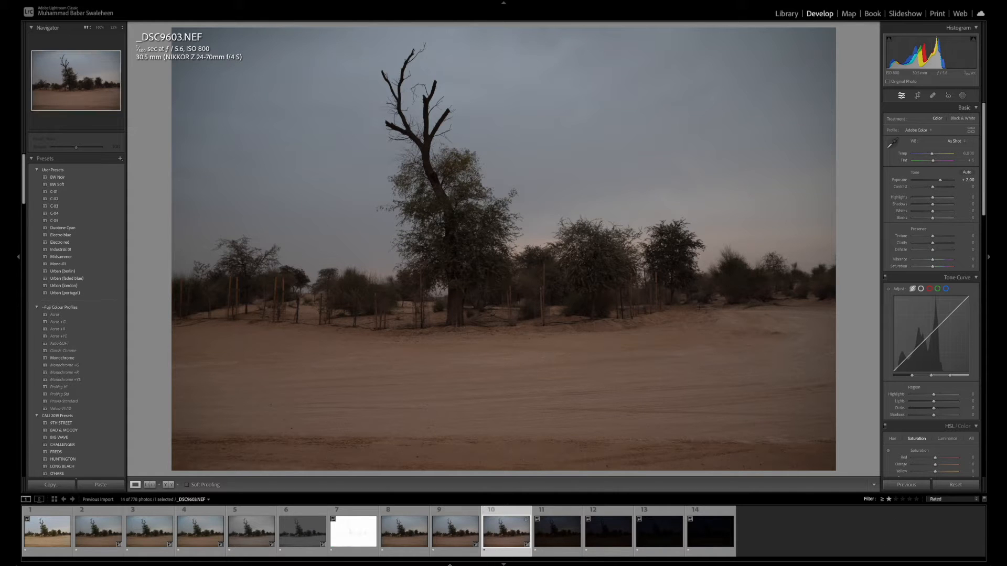
key(Left)
click(496, 538)
click(549, 530)
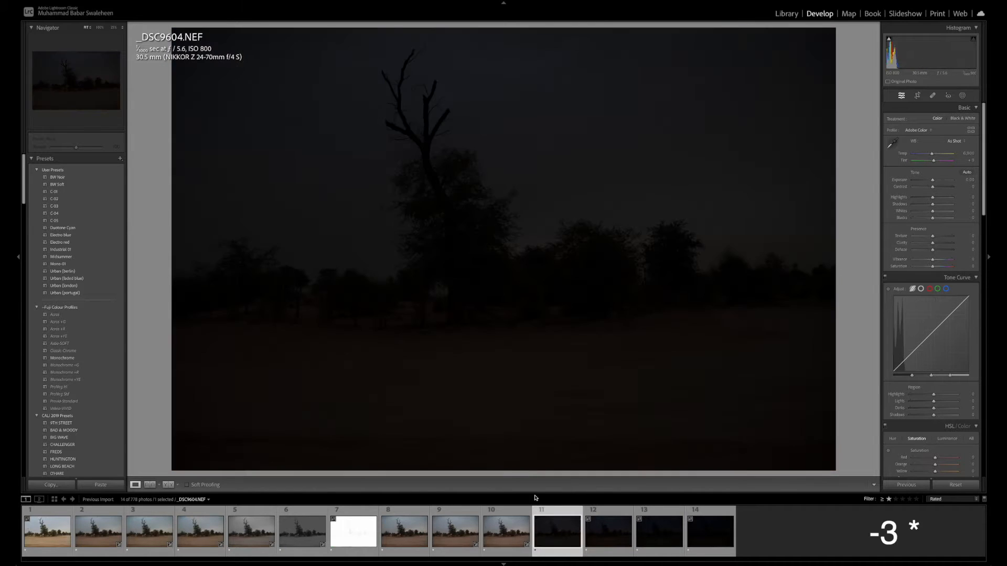
Try an exposure of +4 on _DSC9604.NEF
click(965, 197)
text(+ )
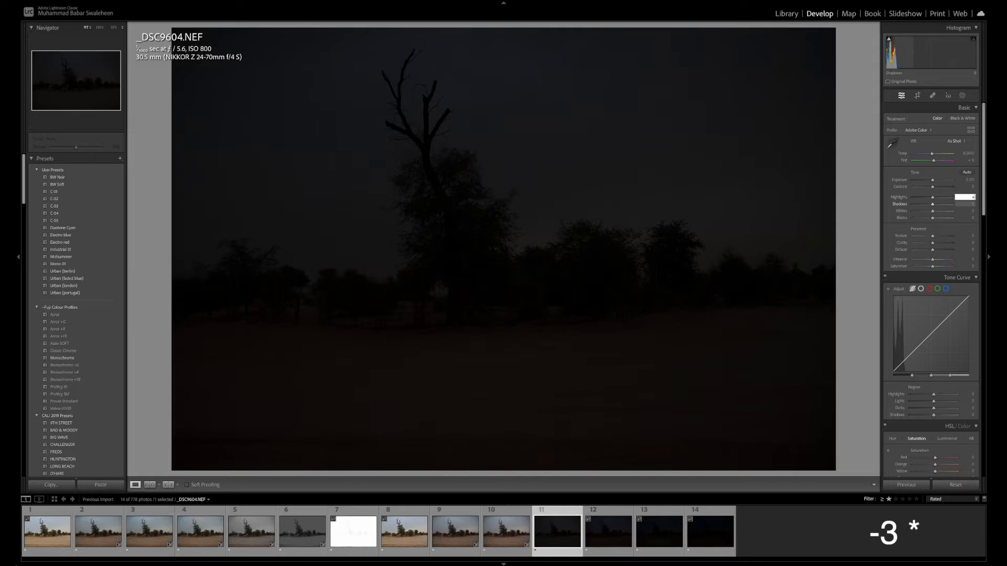
text(4)
key(Return)
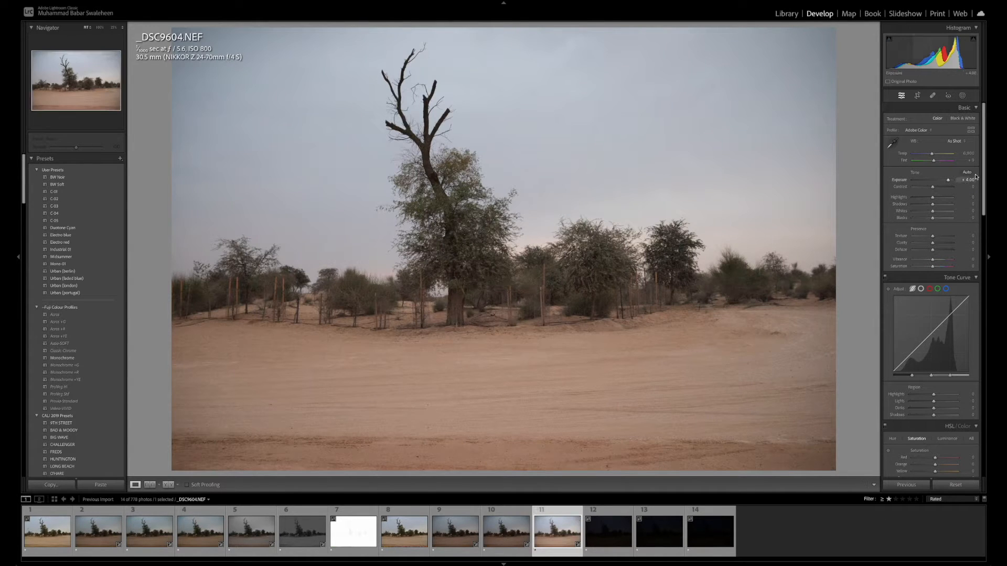
Set the exposure of _DSC9604.NEF to +3.00 and switch to the normal shot _DSC9601.NEF for comparison
click(970, 180)
text(3)
key(Return)
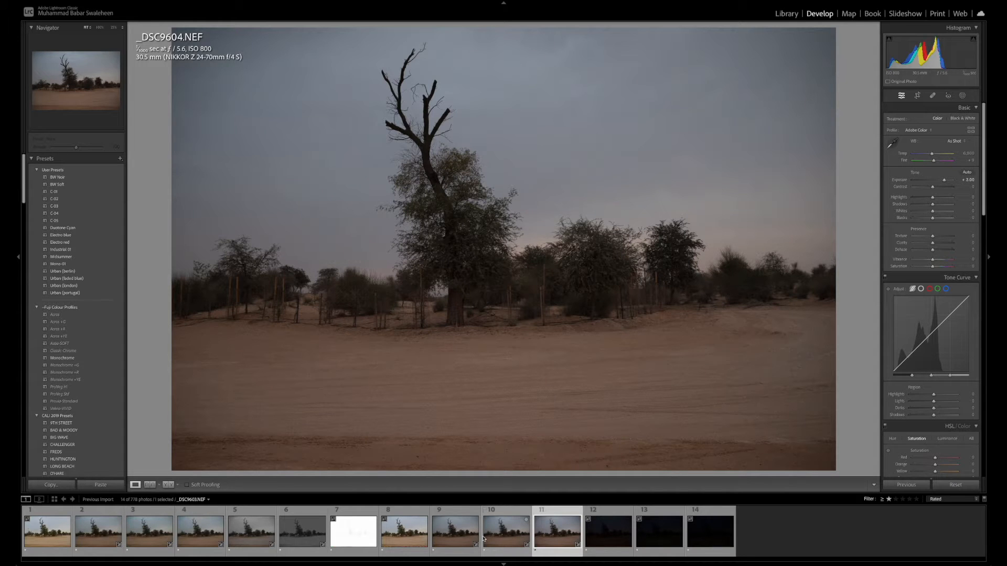
click(417, 536)
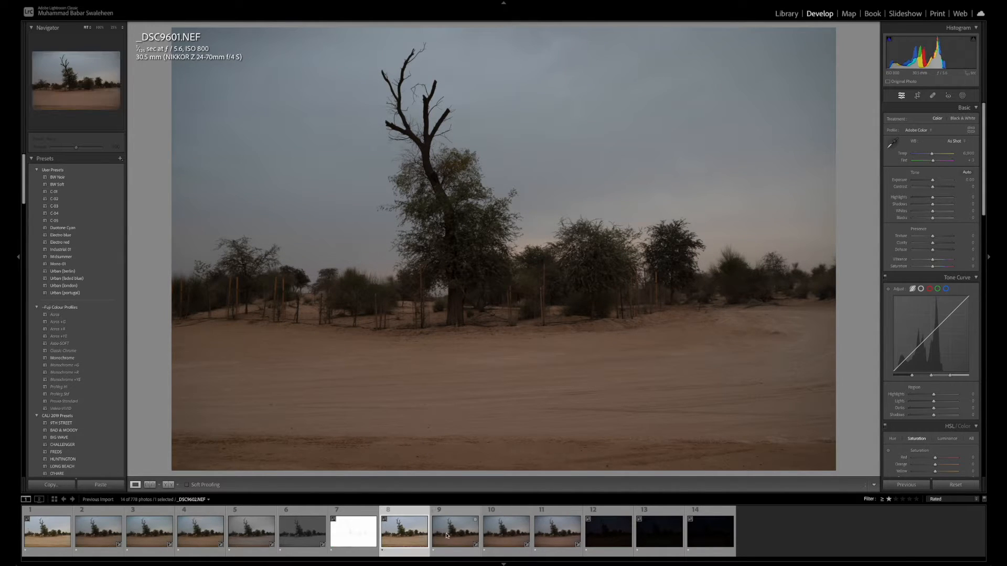
Compare the corrected _DSC9602.NEF, _DSC9603.NEF and _DSC9604.NEF with the normal shot _DSC9601.NEF, returning to _DSC9604.NEF at the end
click(447, 534)
click(506, 535)
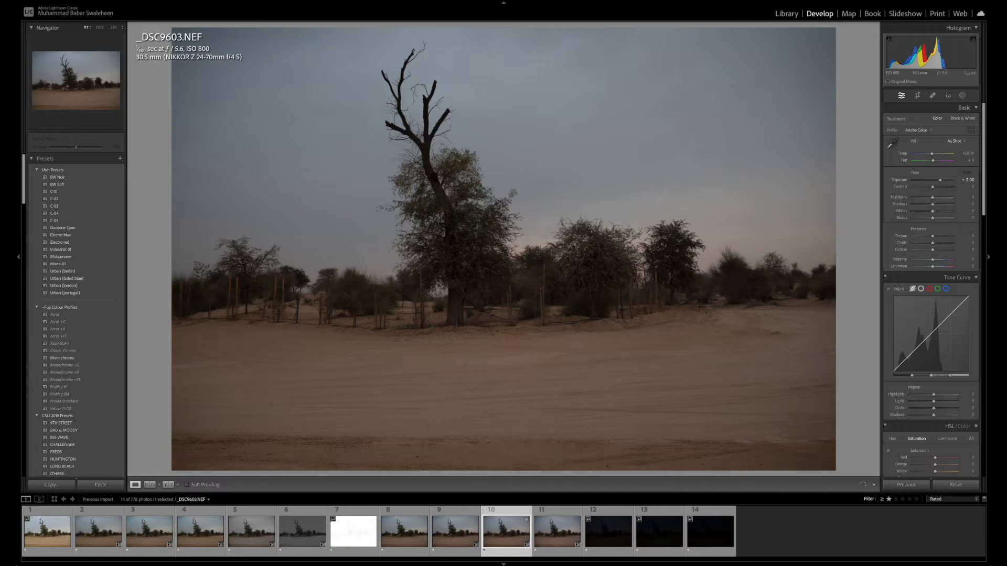
click(547, 534)
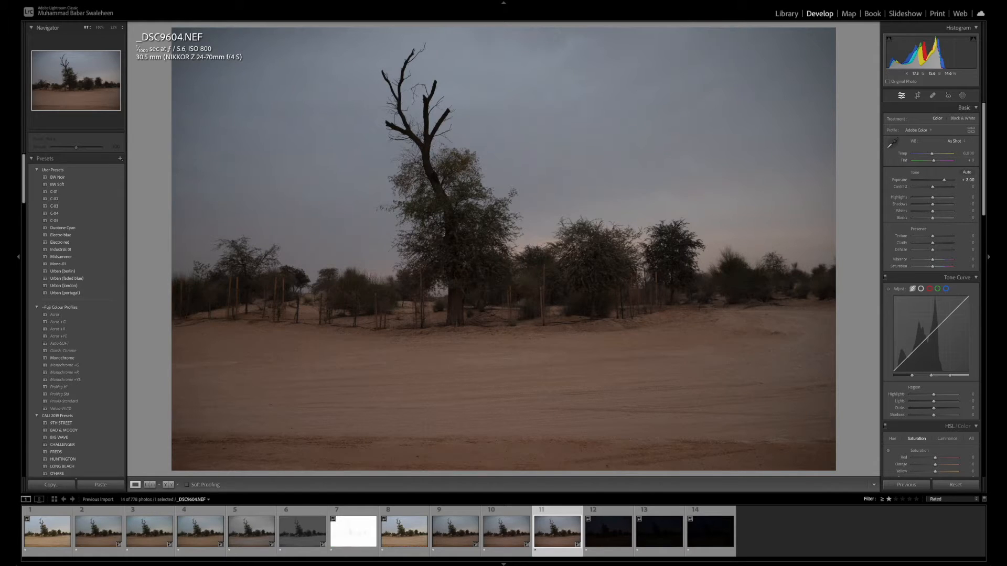
drag(465, 293, 657, 447)
click(405, 534)
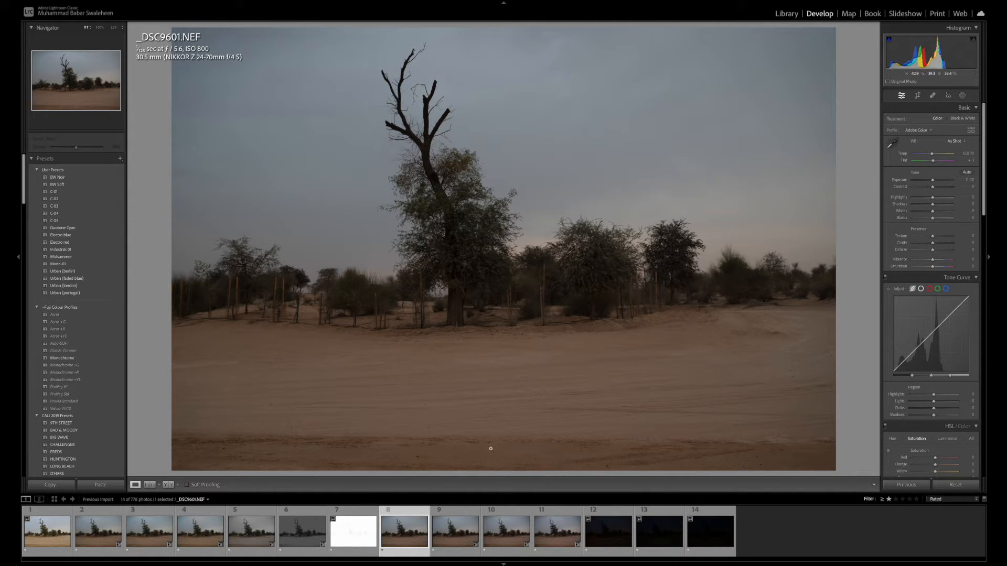
click(553, 534)
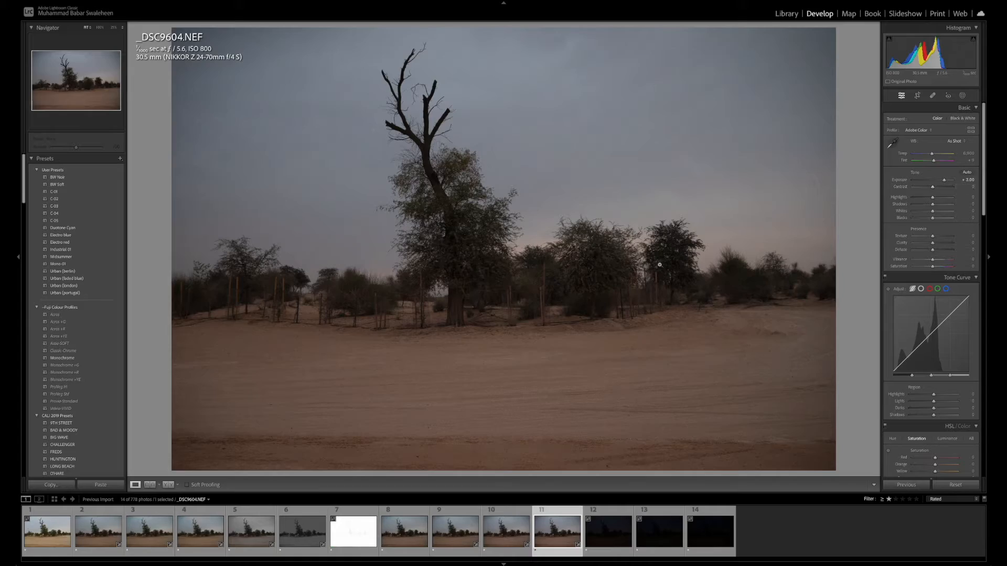
Inspect the main tree and the bushes beside it in _DSC9604.NEF up close, and return to the full photo
click(526, 325)
drag(610, 315, 557, 334)
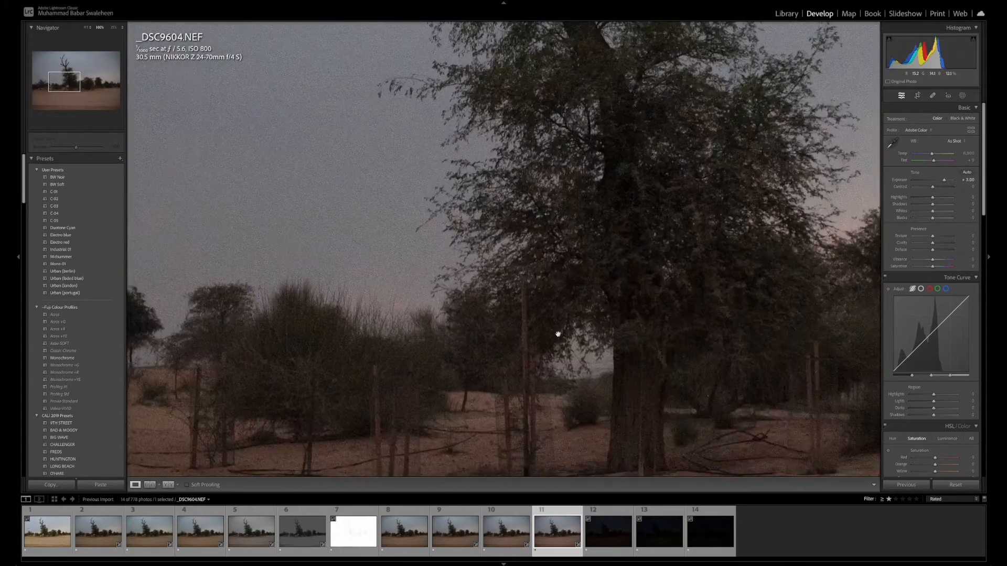
click(558, 334)
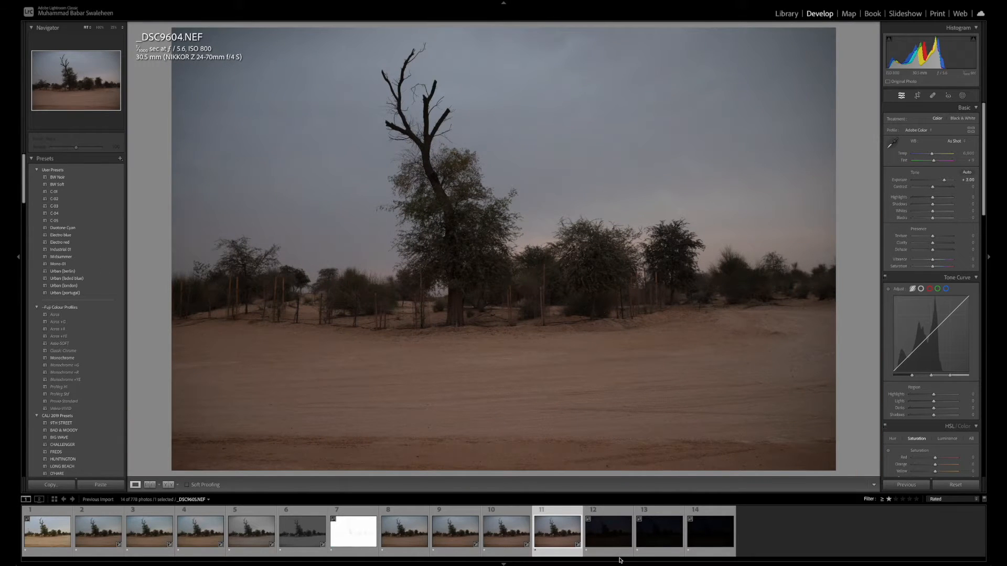
Open the underexposed _DSC9605.NEF and set its exposure to +4.00
click(616, 542)
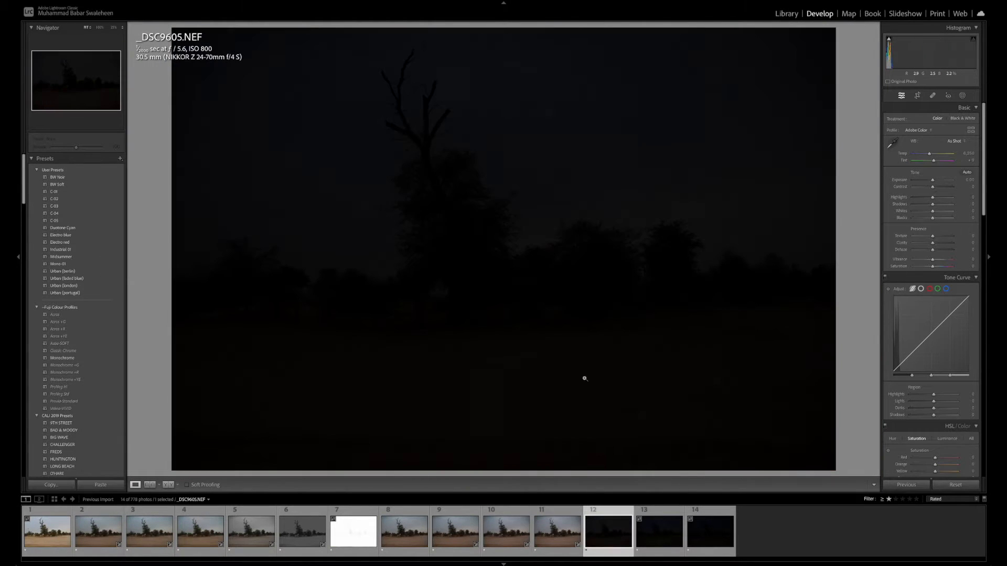
click(968, 180)
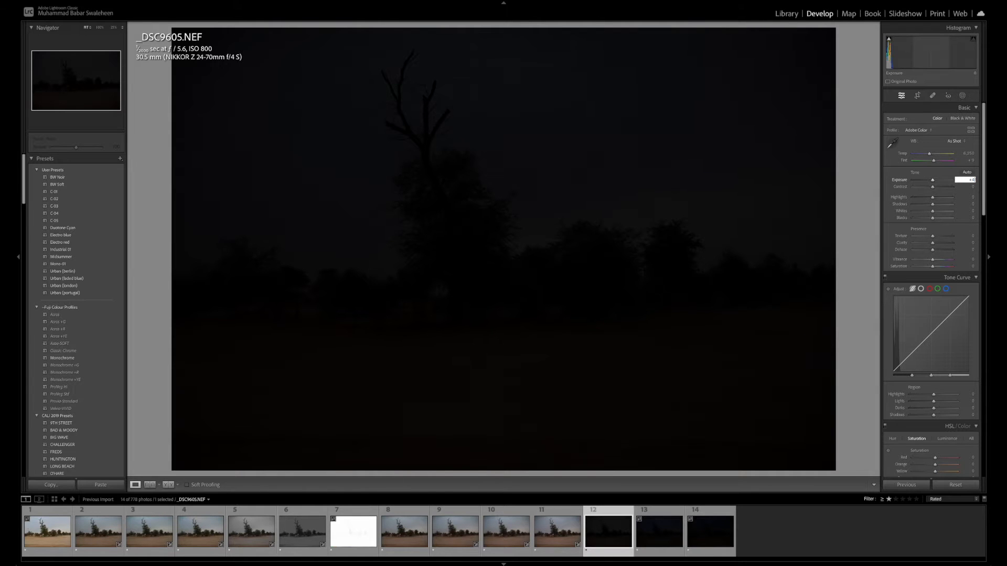
text(+4)
key(Return)
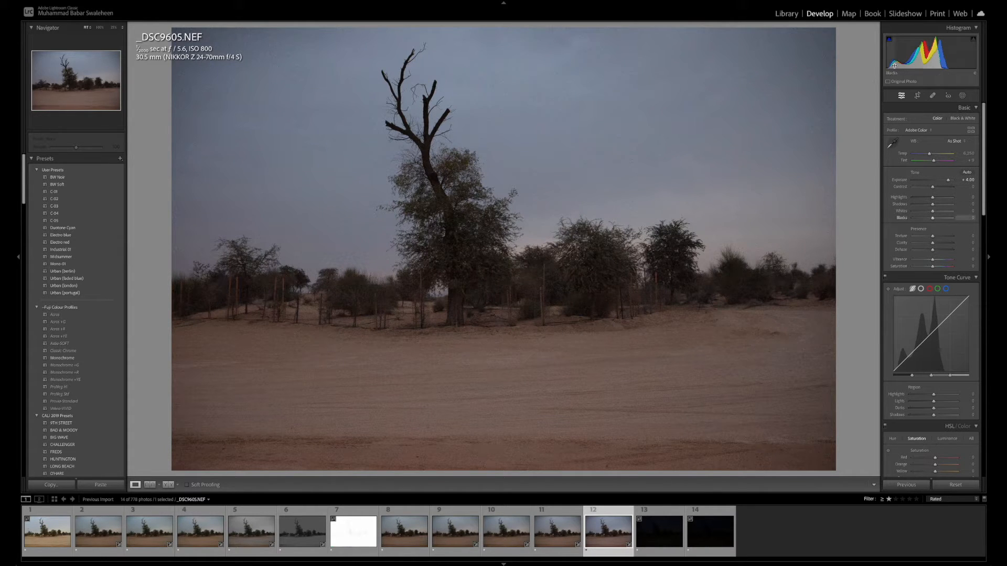
Examine the noise in _DSC9605.NEF up close, across the fence, bushes and trees, and return to the full photo
click(506, 294)
drag(707, 305, 735, 302)
drag(652, 316, 754, 285)
mouse_move(540, 297)
mouse_down()
mouse_move(744, 312)
mouse_move(513, 329)
mouse_up()
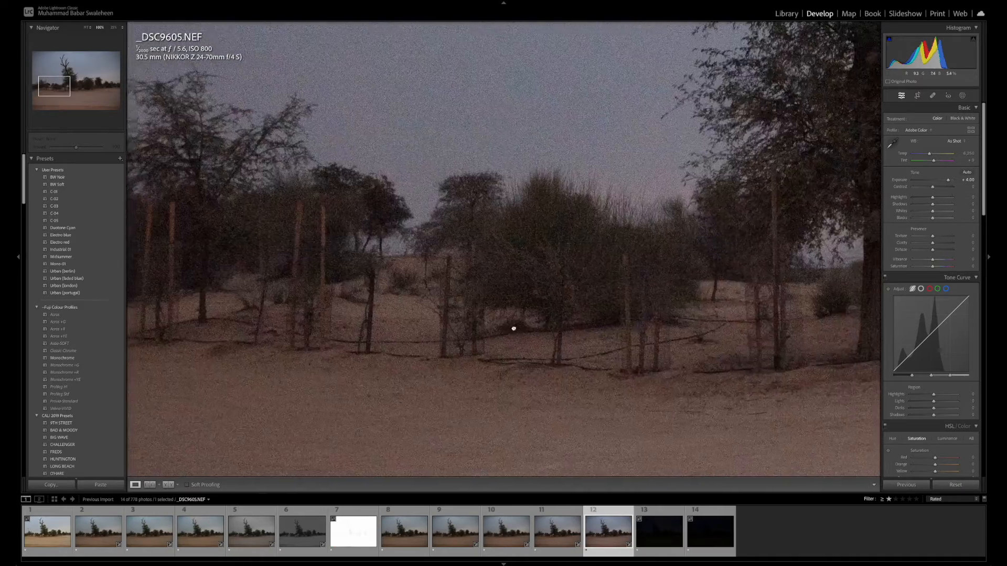
drag(683, 312, 439, 304)
drag(679, 291, 492, 300)
click(492, 300)
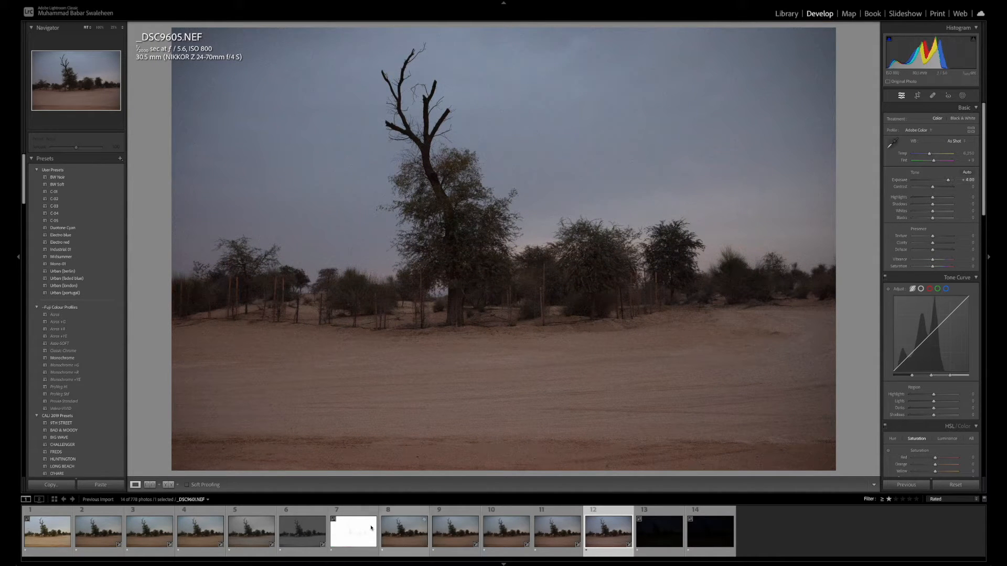
Compare _DSC9605.NEF with the normal shot _DSC9601.NEF and check the base of the main tree in _DSC9605.NEF up close
click(402, 535)
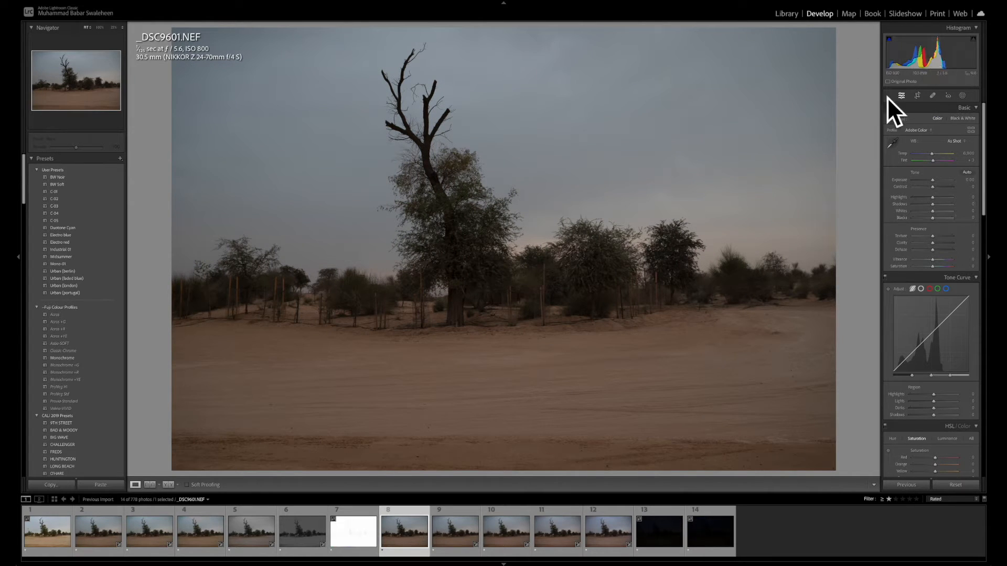
click(605, 540)
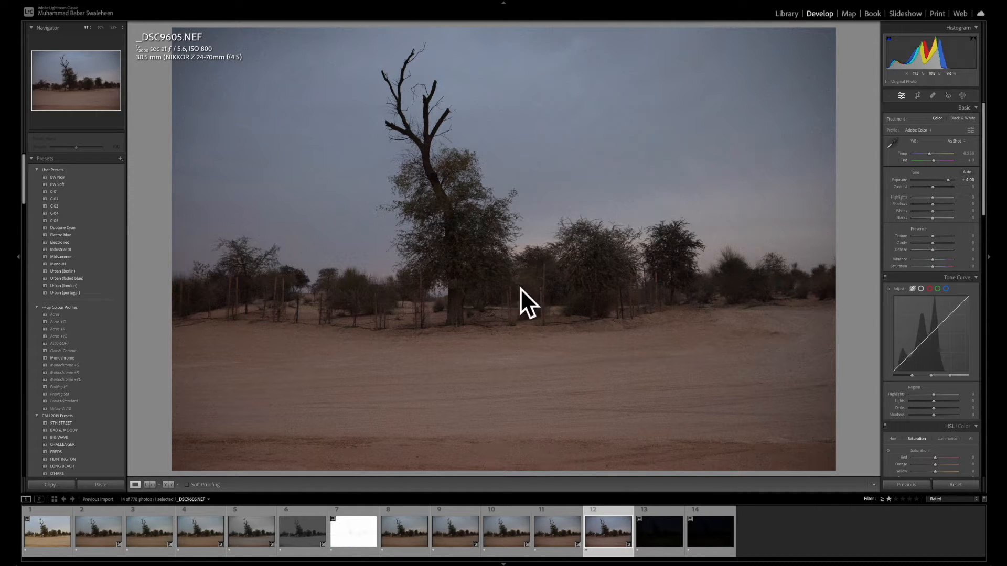
click(407, 299)
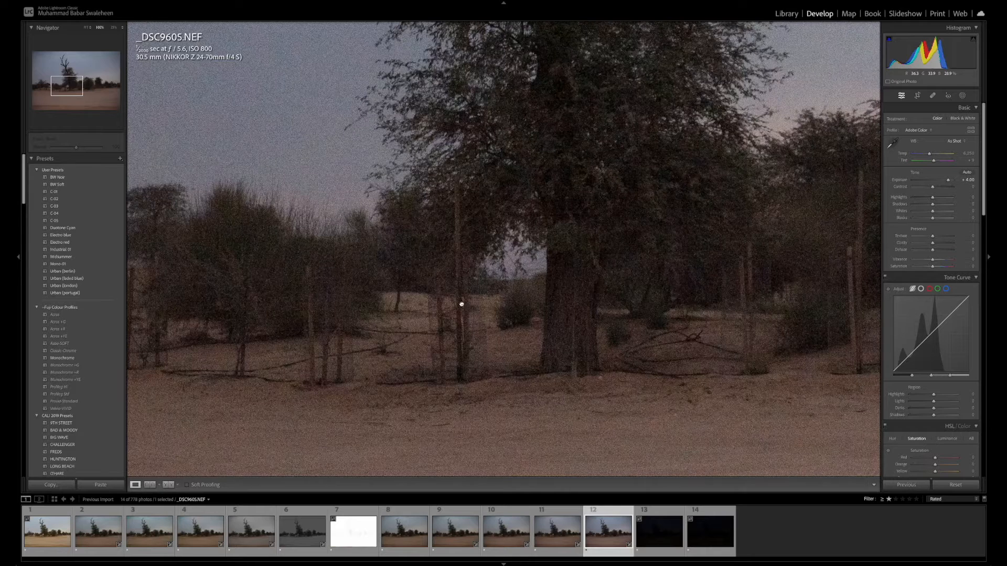
click(461, 304)
View the dark _DSC9606.NEF, and go back to review the corrected _DSC9604.NEF and _DSC9605.NEF
click(666, 545)
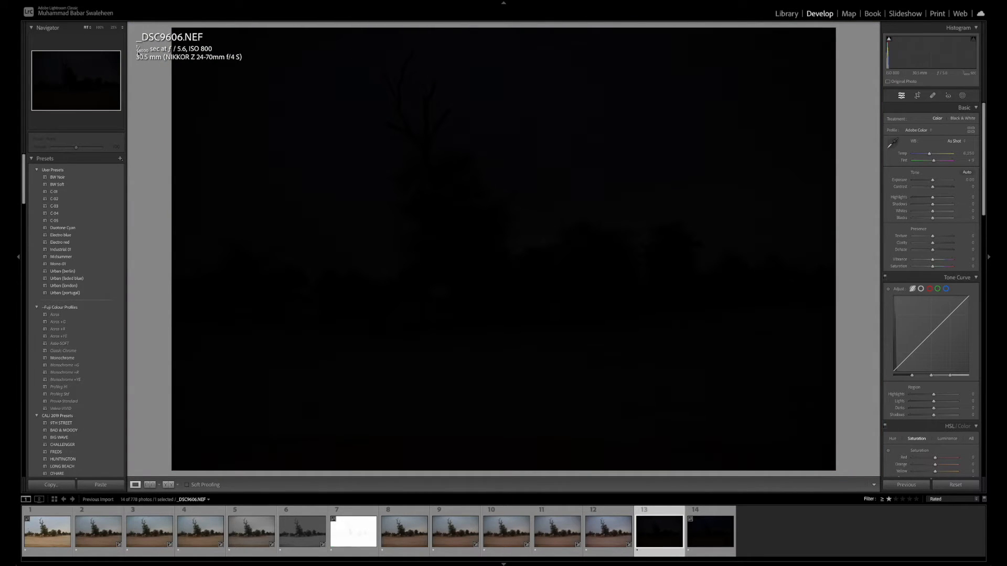
click(571, 540)
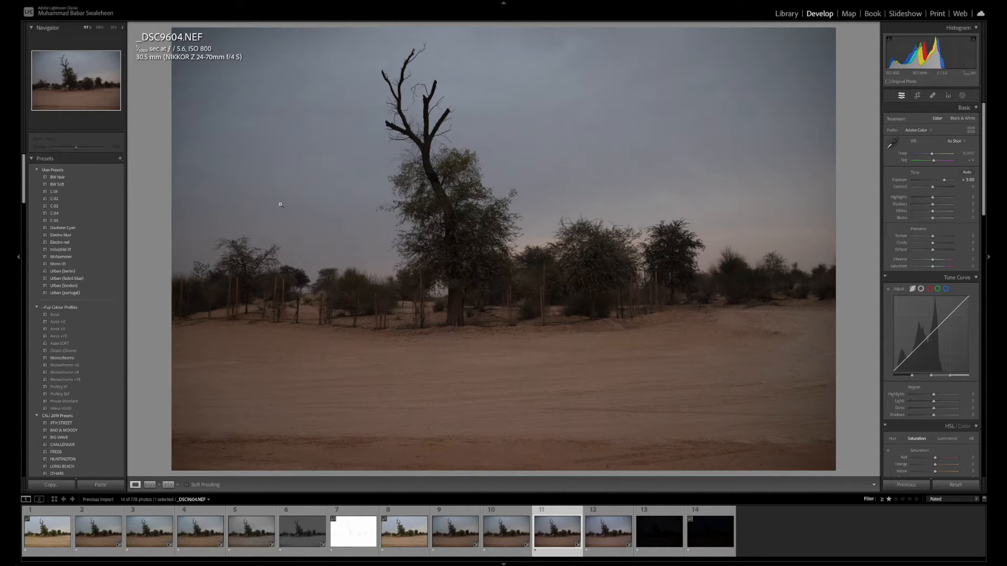
key(Right)
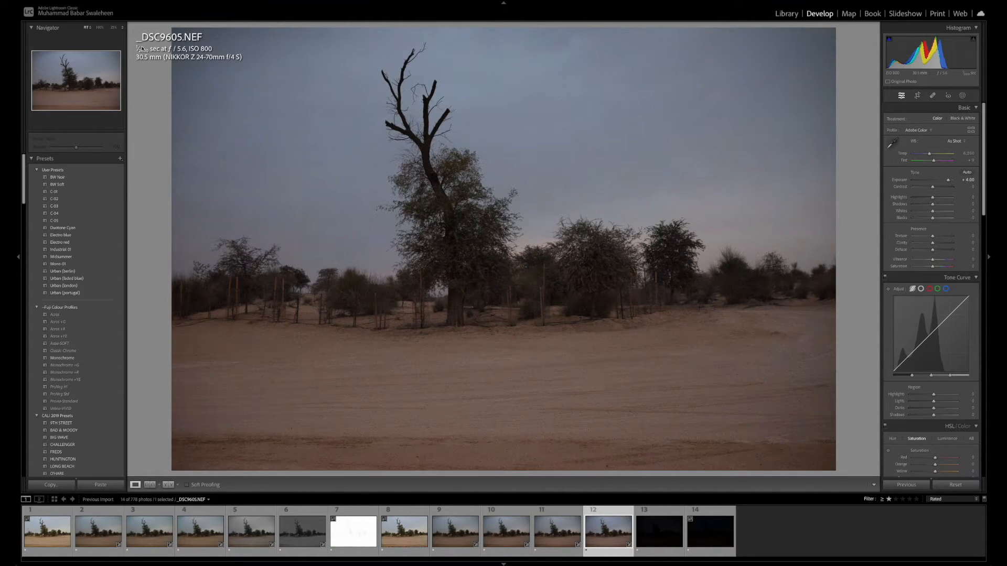
Set the exposure of the underexposed _DSC9606.NEF to +5.00
click(653, 546)
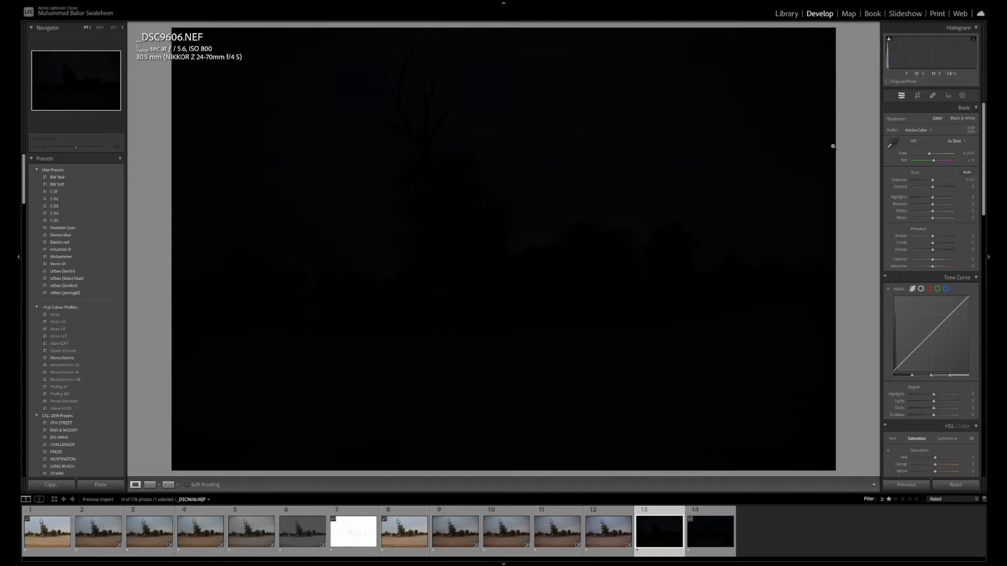
click(969, 180)
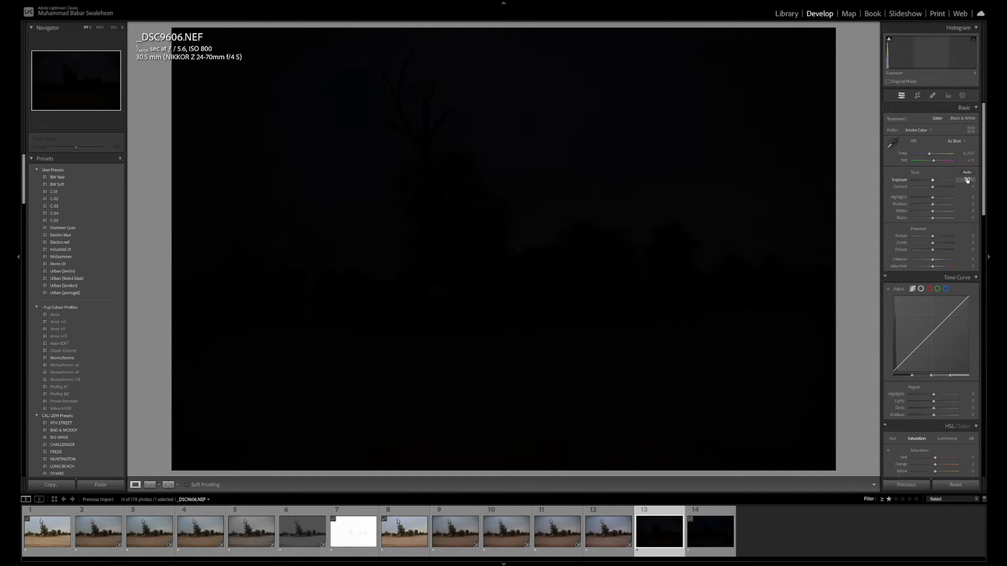
key(BackSpace)
text(+5)
key(Return)
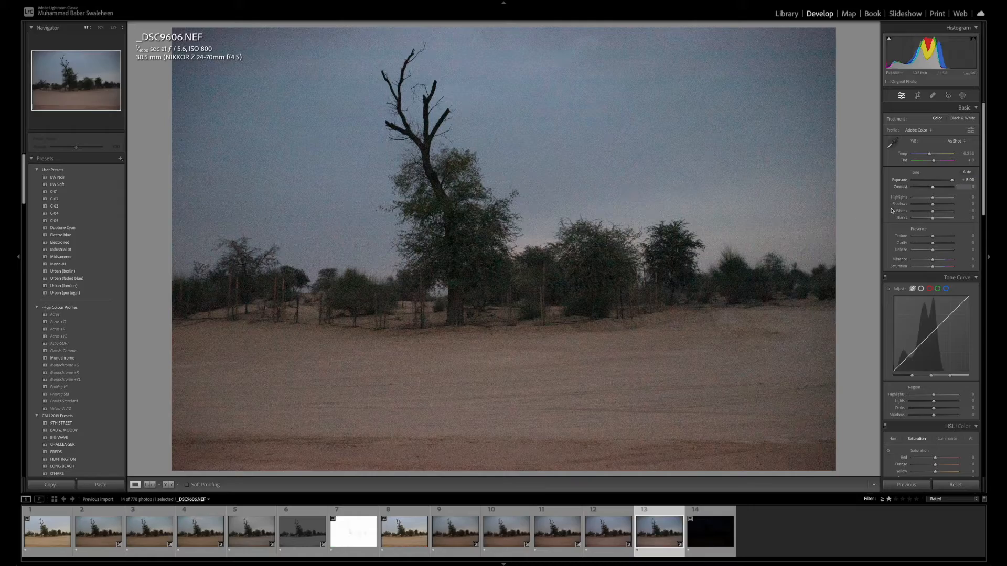
Examine the noise in _DSC9606.NEF up close around the main tree and the trees to its right
click(498, 300)
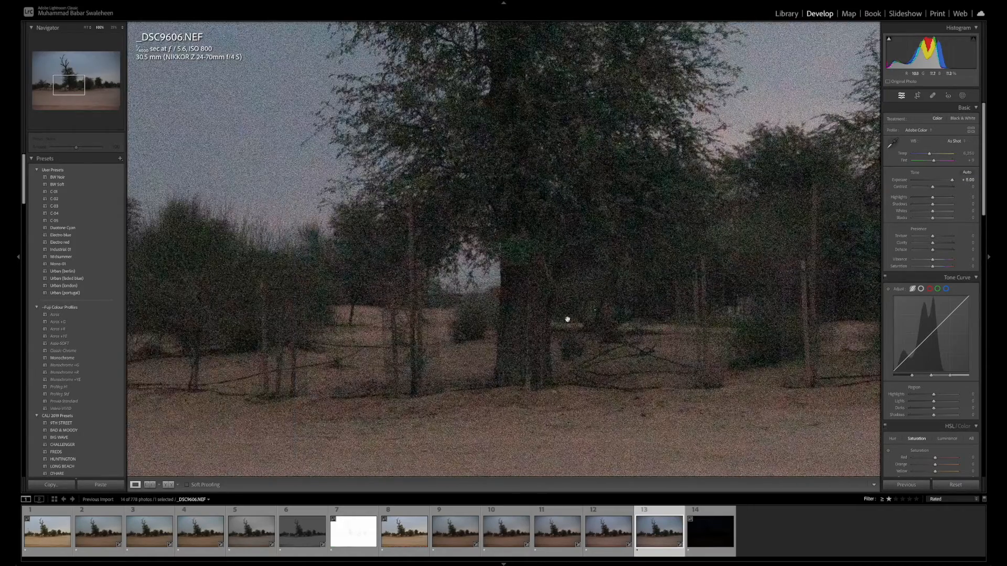
drag(567, 319, 643, 319)
click(644, 320)
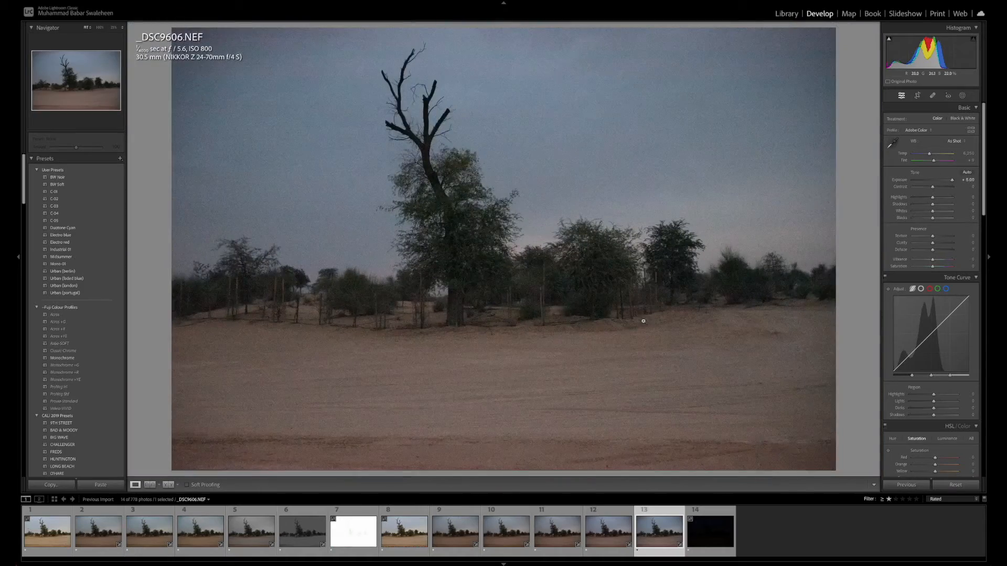
click(545, 301)
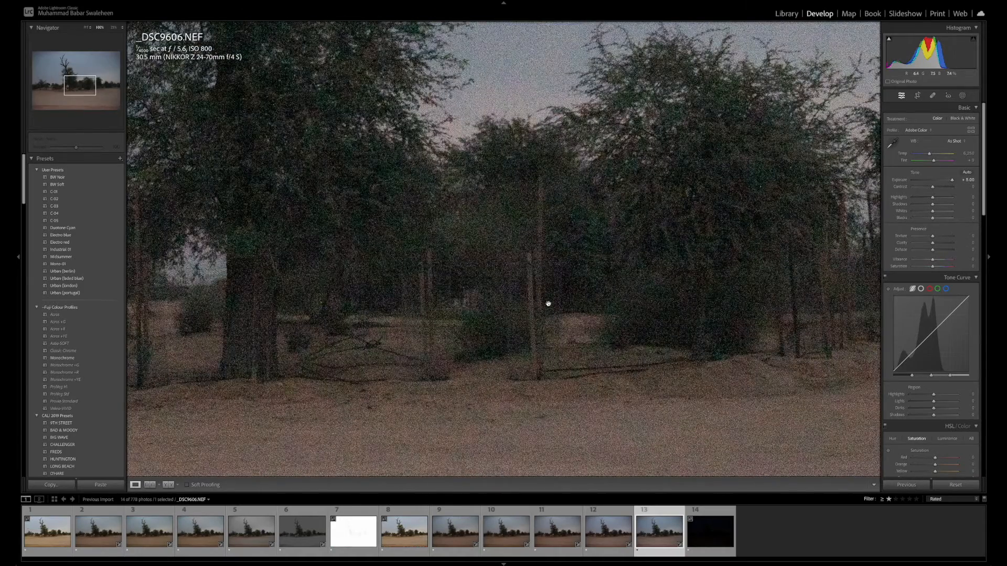
click(541, 304)
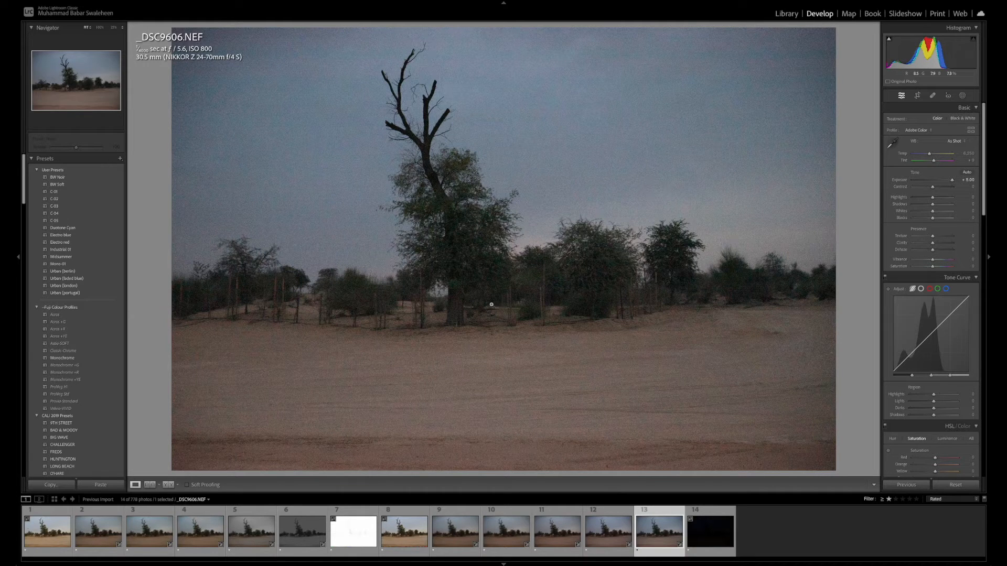
Review the corrected overexposed shots _DSC9597.NEF and _DSC9596.NEF against the corrected underexposed _DSC9606.NEF
click(303, 528)
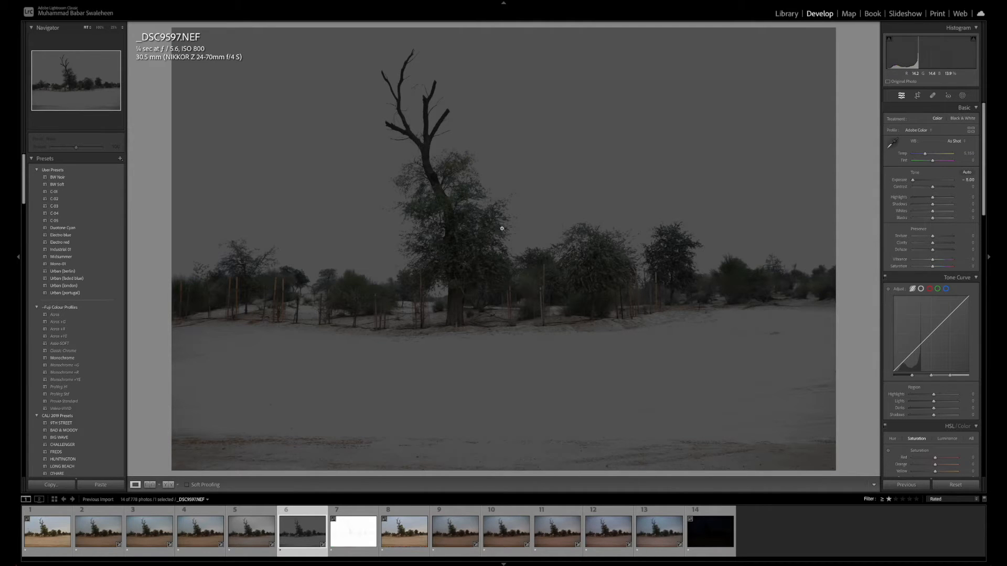
click(250, 542)
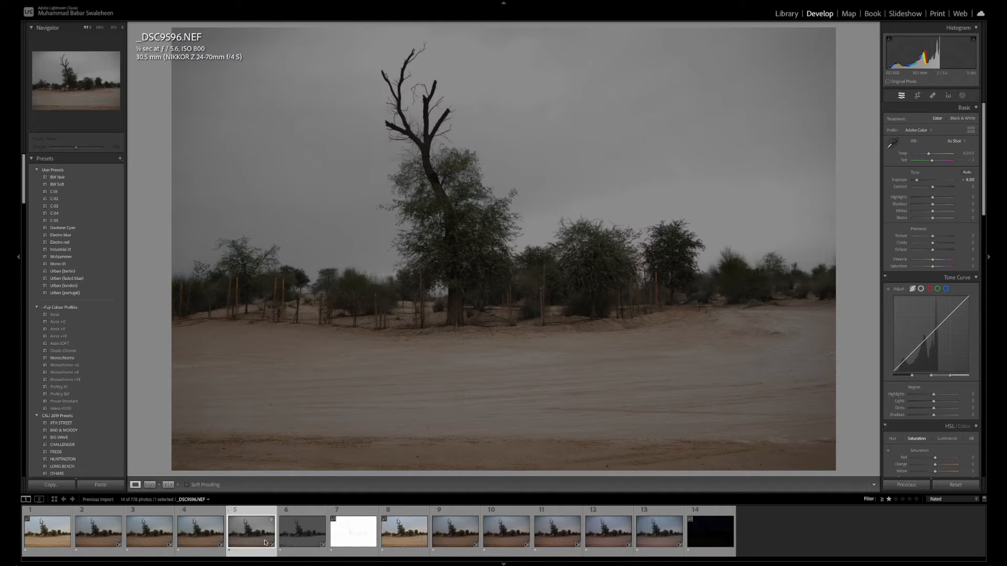
click(291, 538)
click(658, 544)
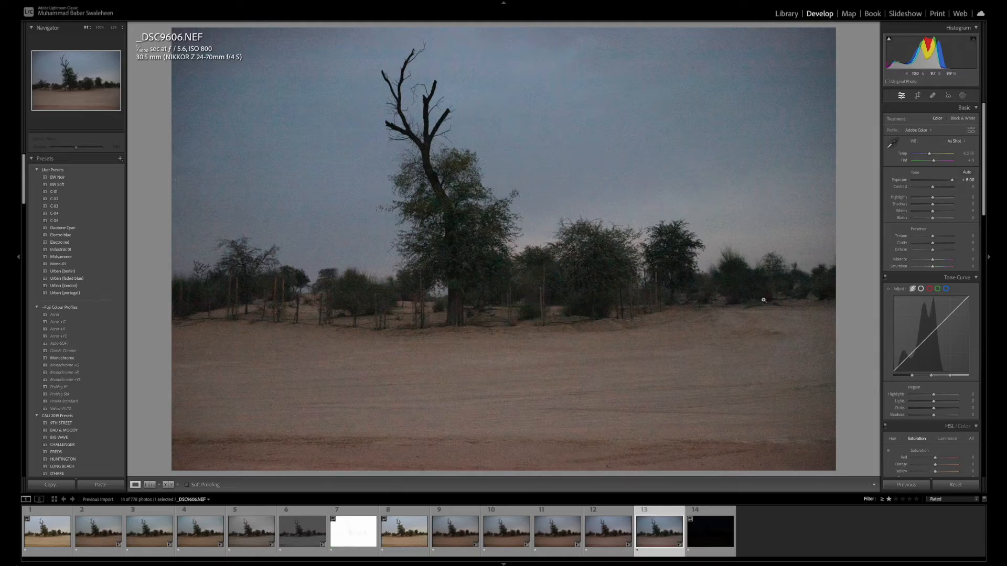
drag(457, 319, 540, 362)
Select _DSC9597.NEF and _DSC9606.NEF together and show them side by side for comparison
click(303, 534)
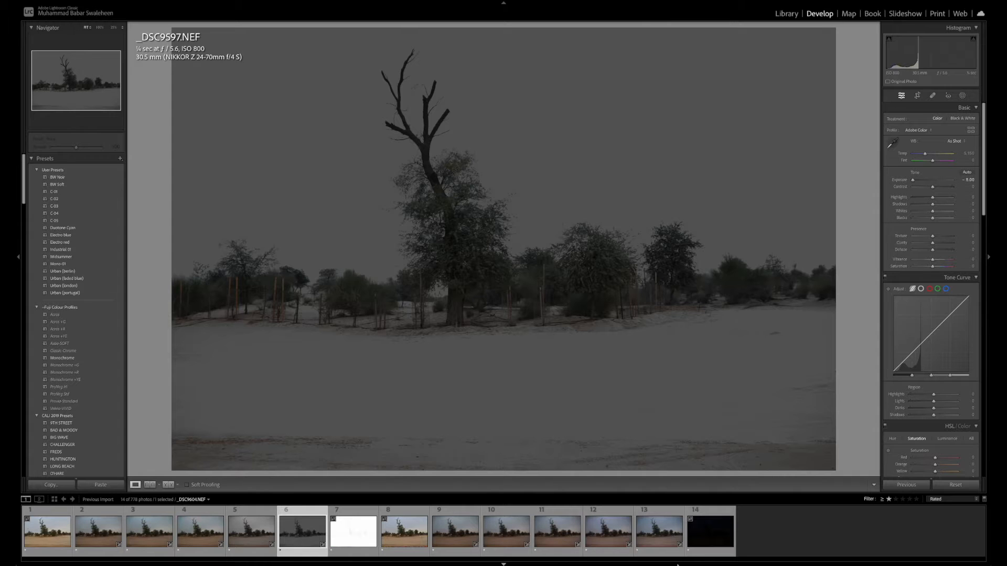
ctrl+click(654, 542)
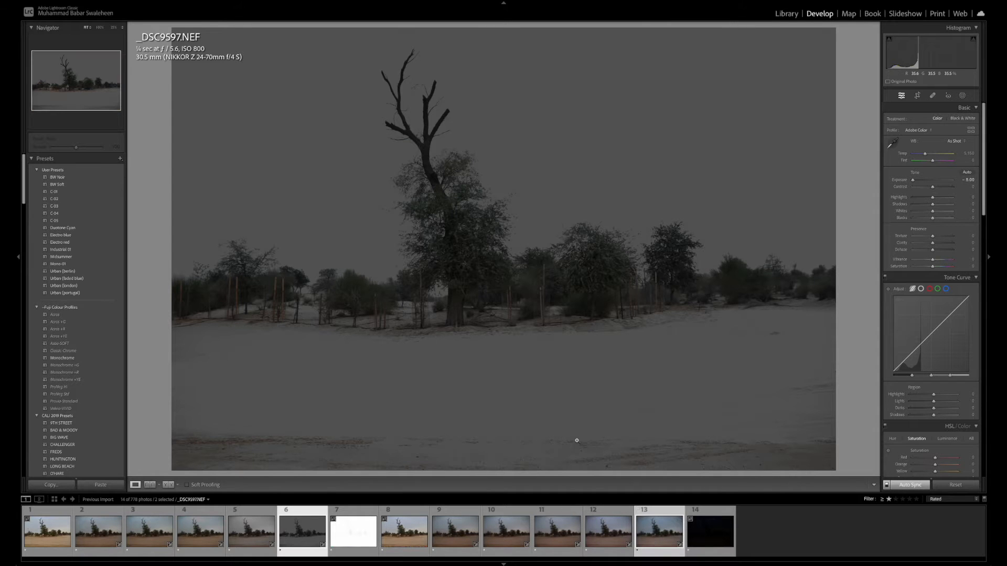
key(c)
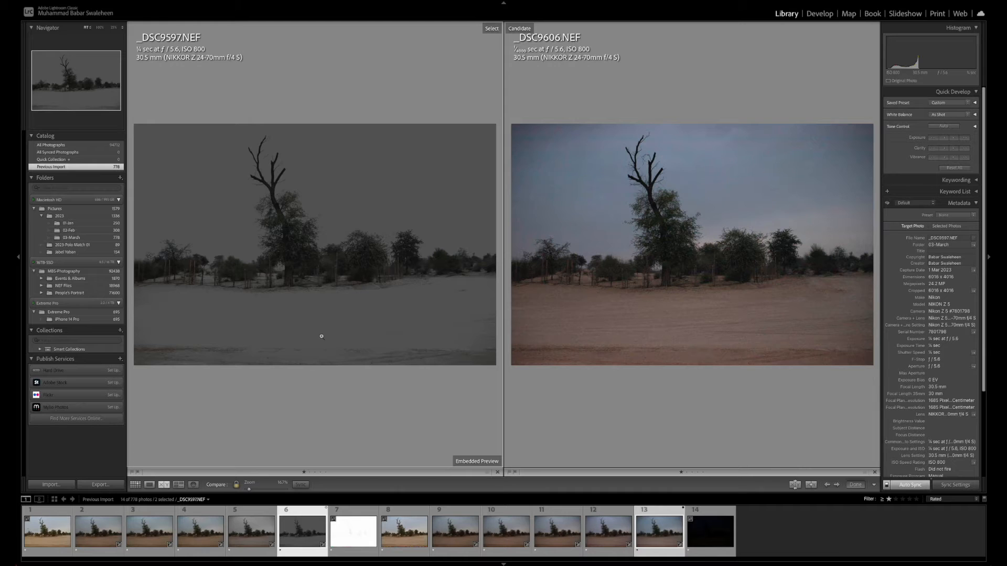
Examine the bushes, trunk and foliage in both compared photos at close zoom, and return to the full side-by-side view
click(689, 288)
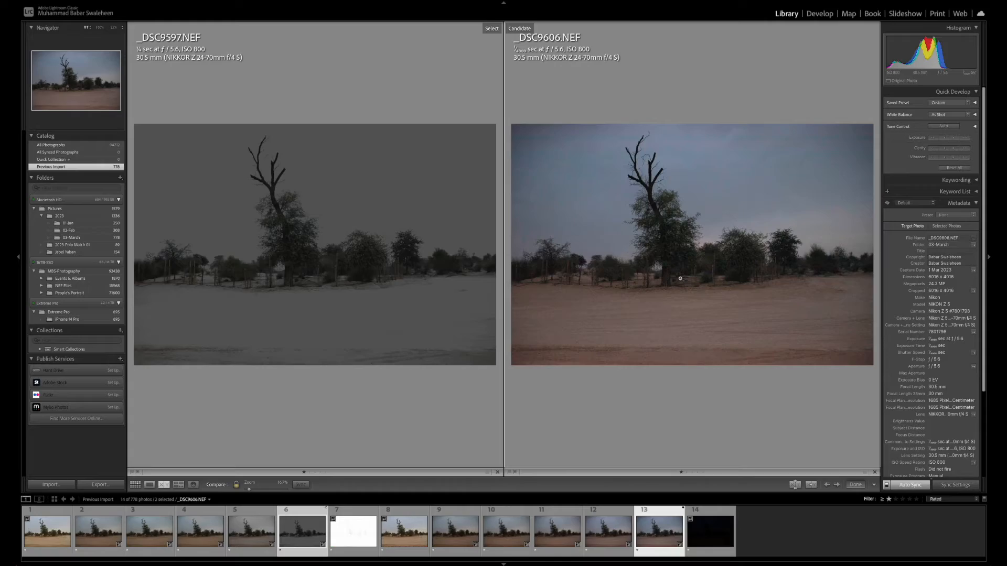
drag(680, 279, 703, 338)
click(677, 251)
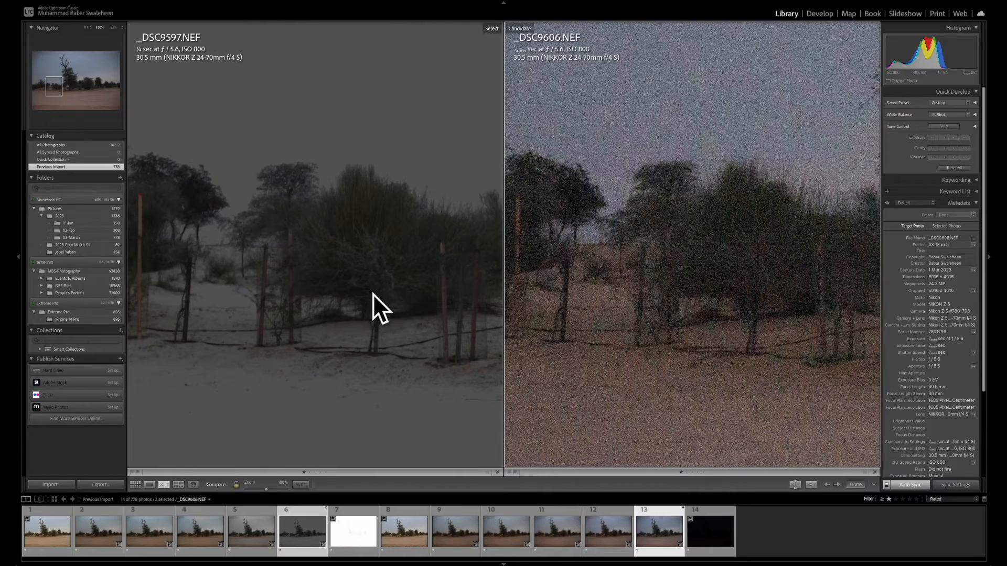
drag(373, 294, 288, 233)
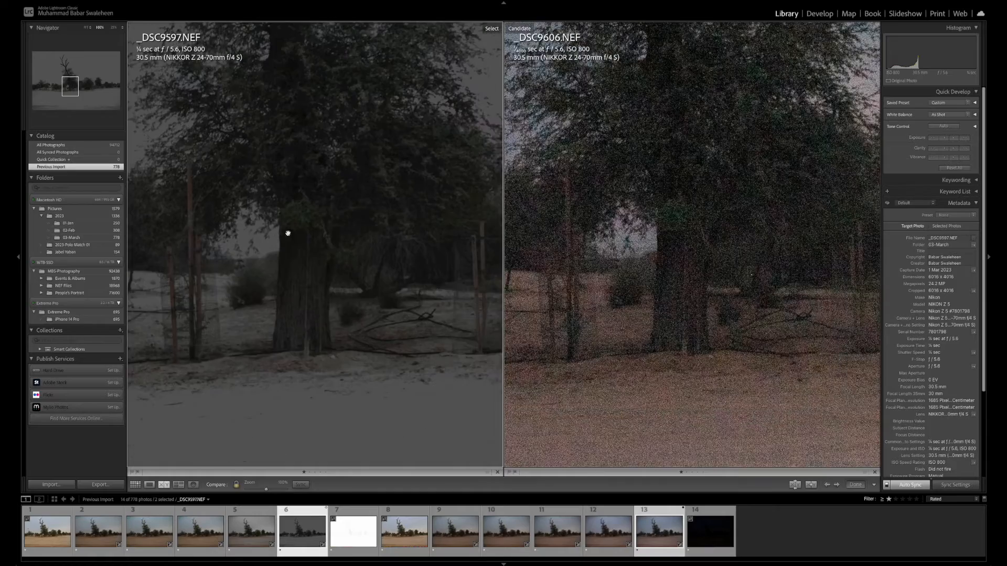
drag(364, 265, 464, 264)
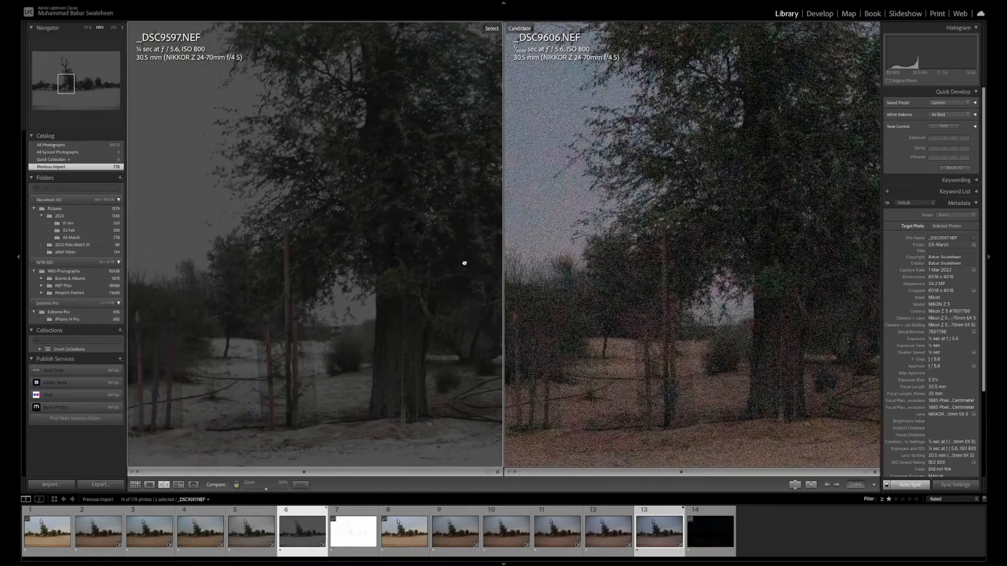
drag(364, 288, 310, 299)
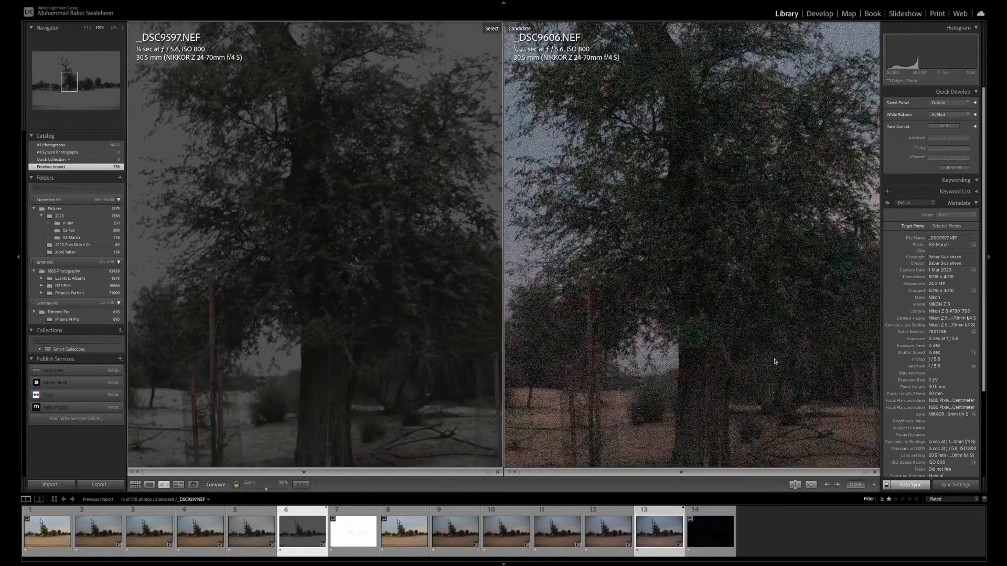
click(766, 271)
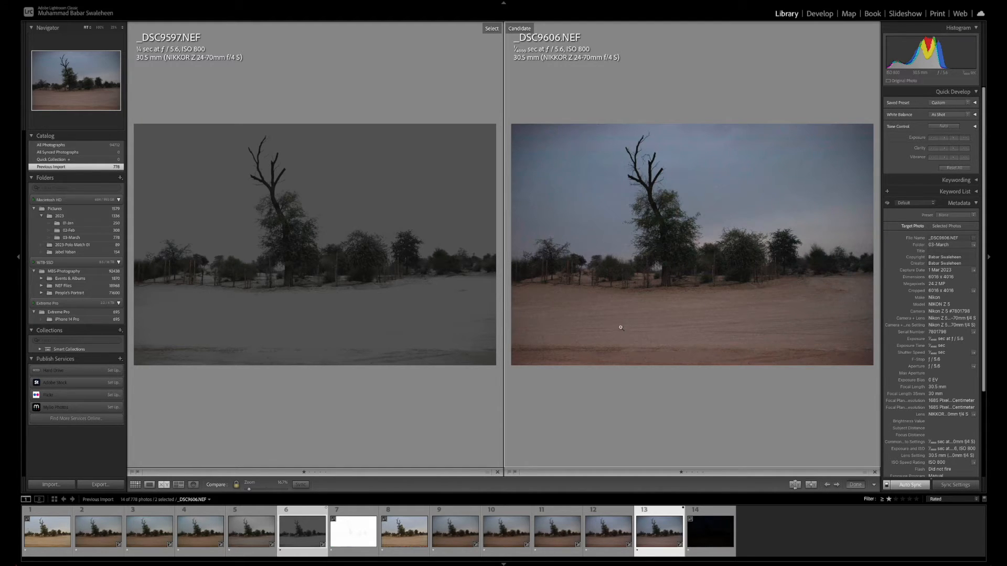
Leave the side-by-side comparison and check the corrected underexposed _DSC9606.NEF on its own
key(e)
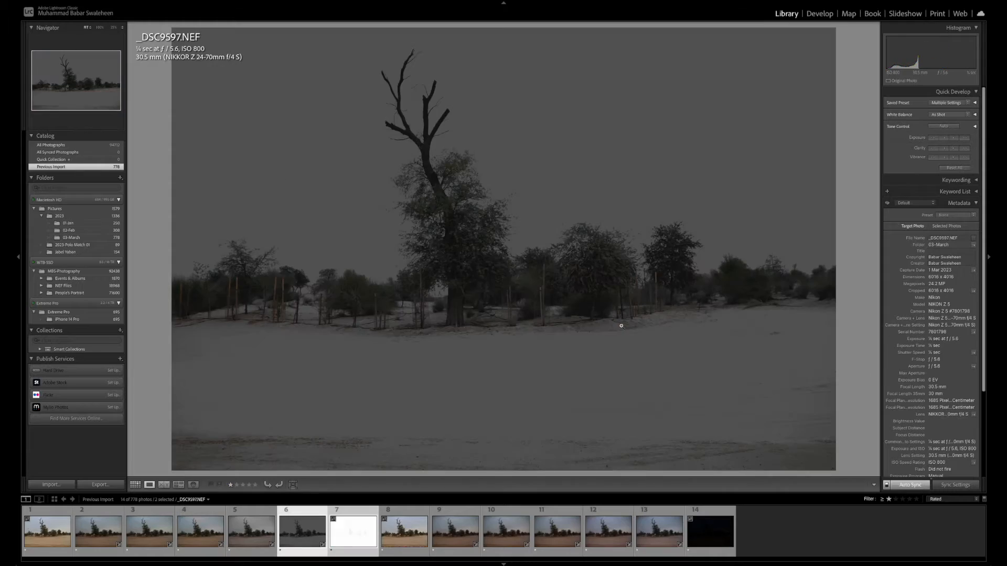
click(639, 531)
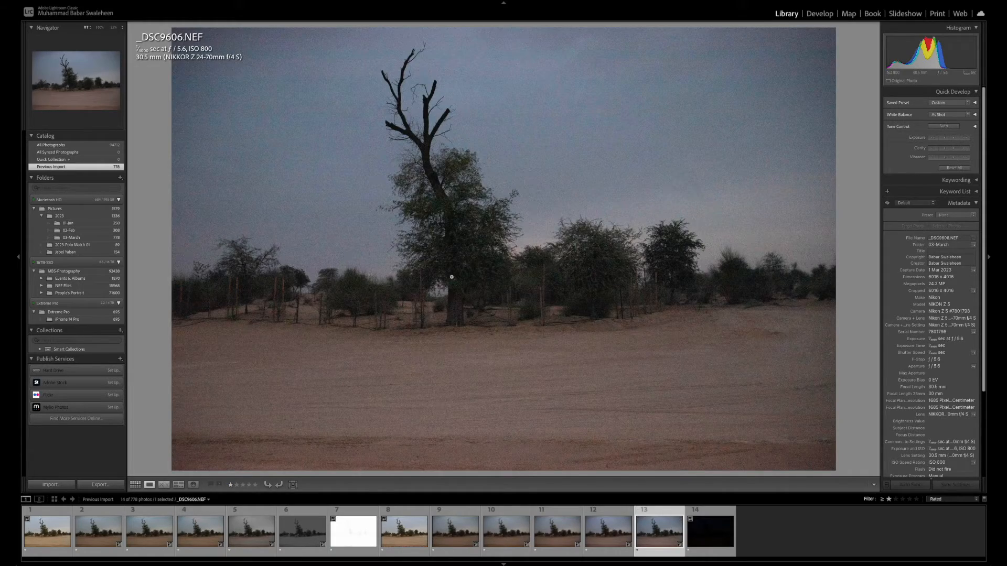
click(465, 313)
click(465, 313)
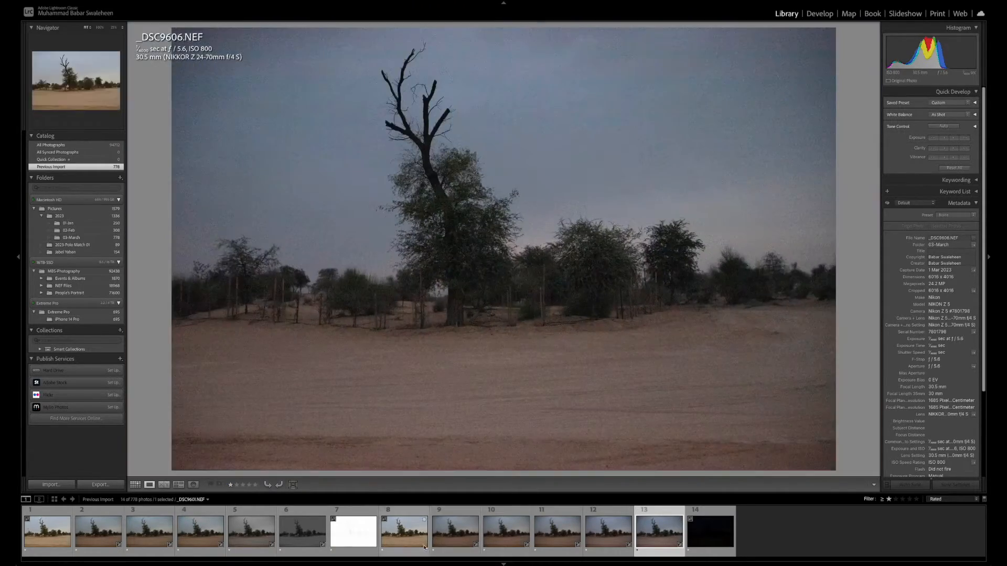
Select the normally exposed _DSC9601.NEF together with _DSC9602.NEF and show them side by side for comparison
click(410, 538)
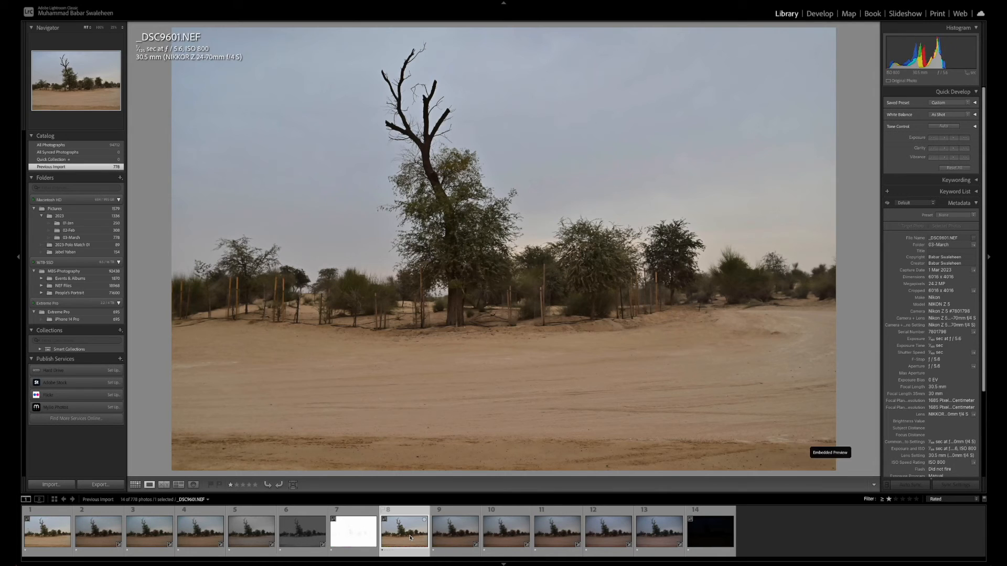
super+click(461, 544)
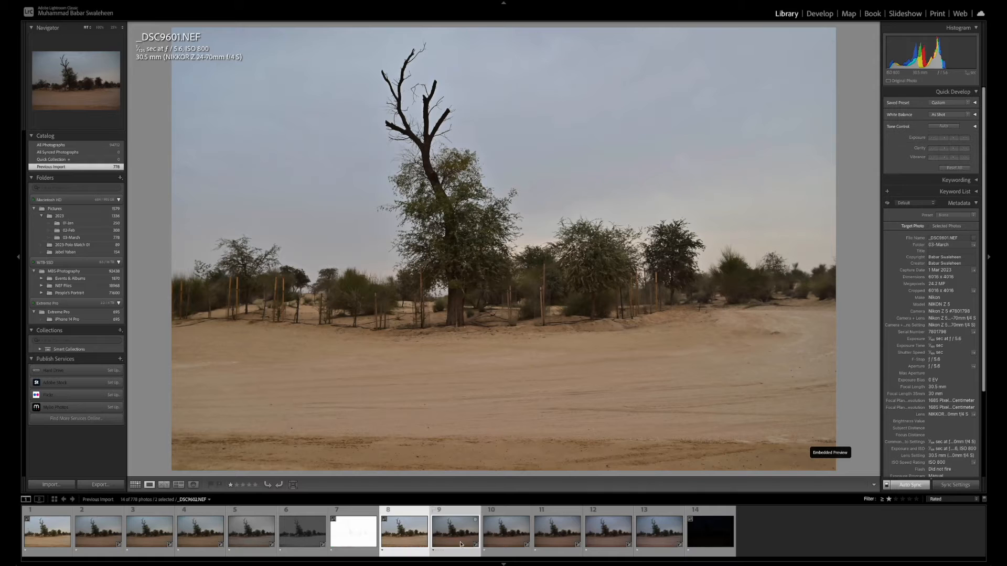
key(c)
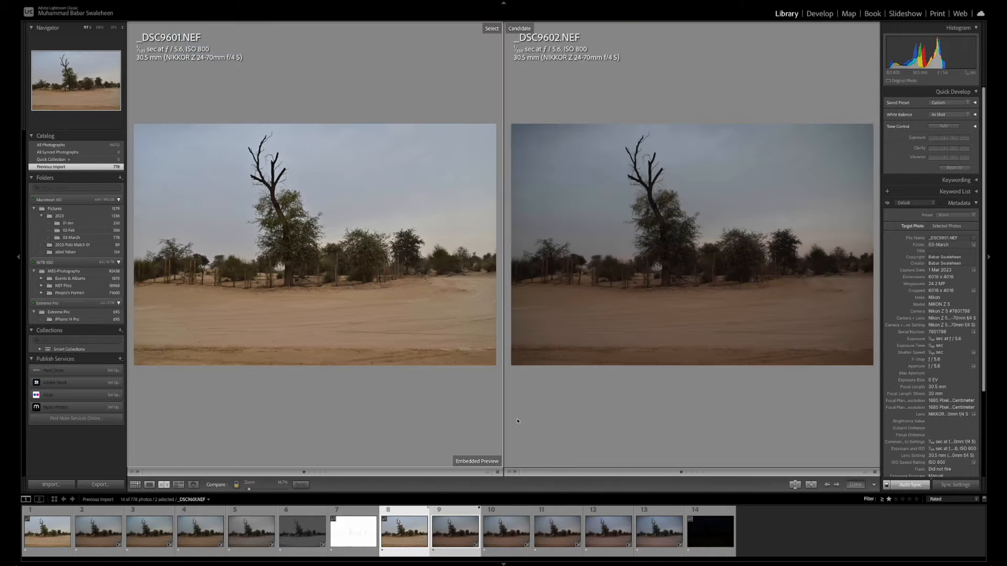
Examine the trunk, bare branches, foliage and sand in _DSC9601.NEF and _DSC9602.NEF at close zoom, and return to the full side-by-side view
click(330, 289)
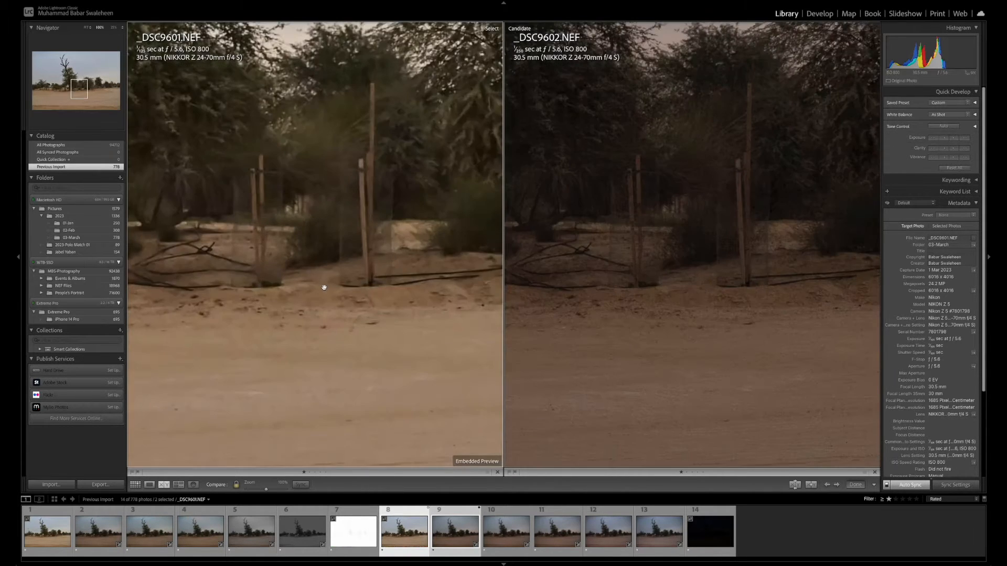
drag(324, 288, 461, 367)
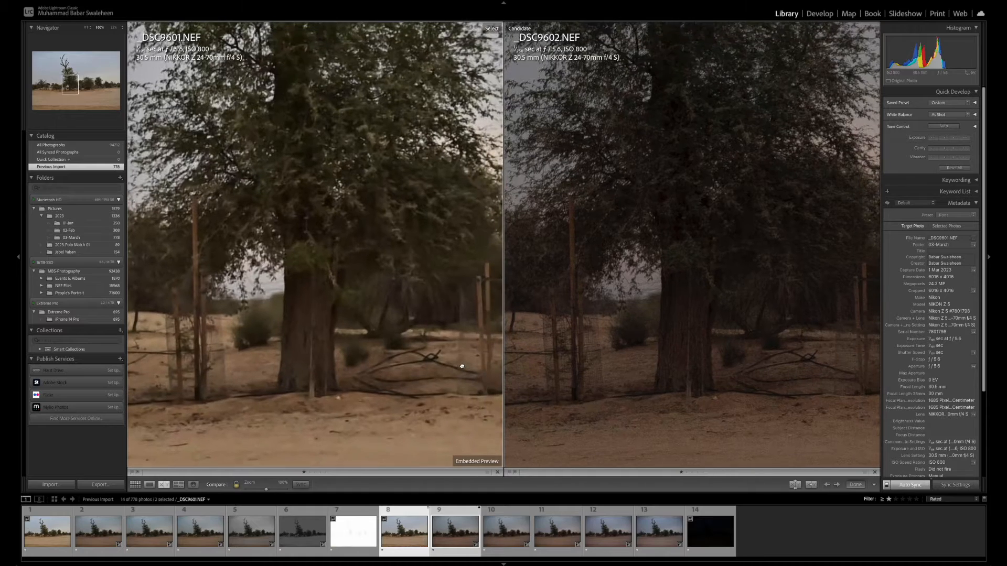
drag(454, 310, 472, 355)
drag(447, 278, 451, 382)
drag(423, 257, 519, 377)
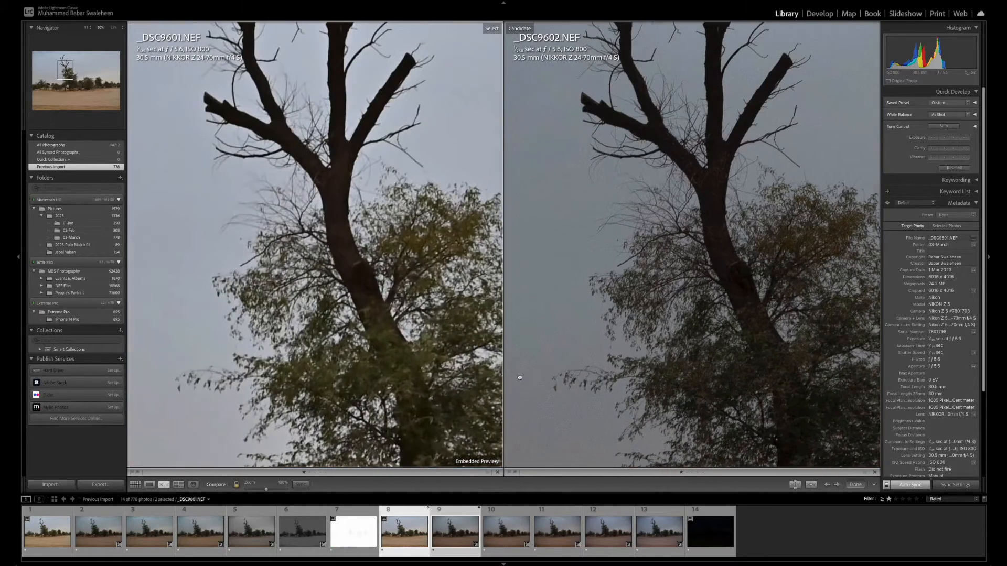
drag(455, 291, 432, 377)
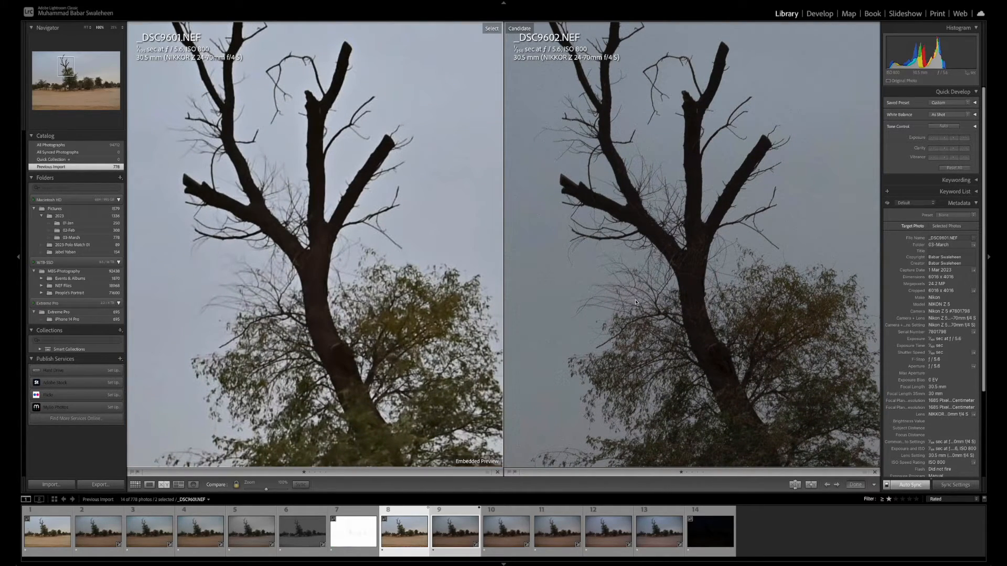
scroll(710, 270, down, 10)
scroll(729, 271, down, 10)
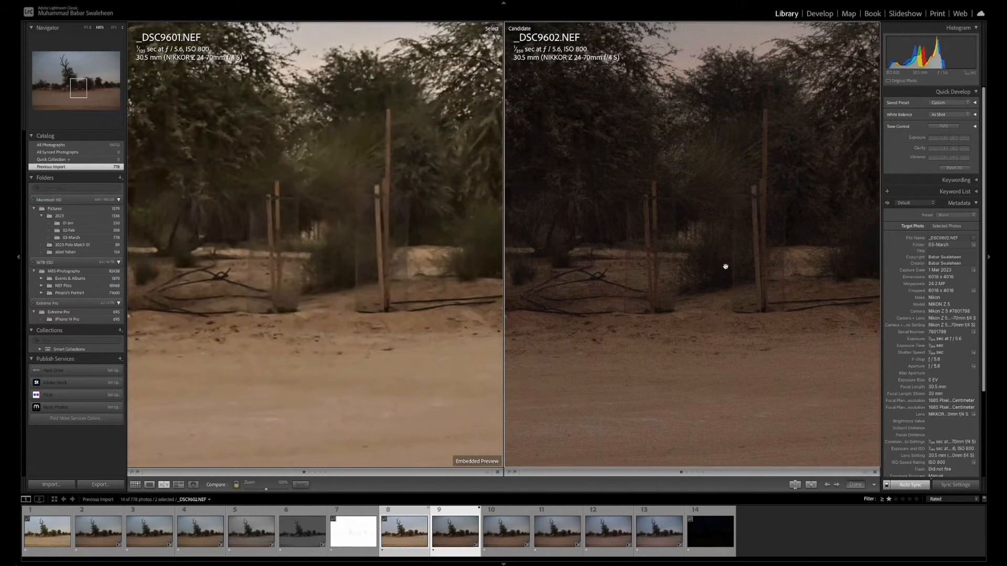
click(693, 293)
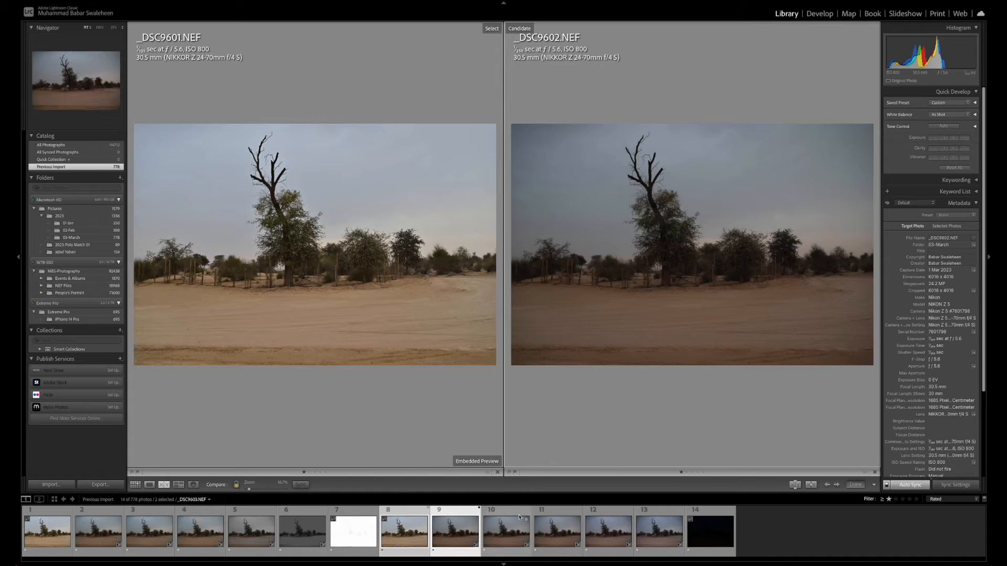
Make _DSC9603.NEF the candidate against _DSC9601.NEF and examine the trees and ground in both up close
key(Right)
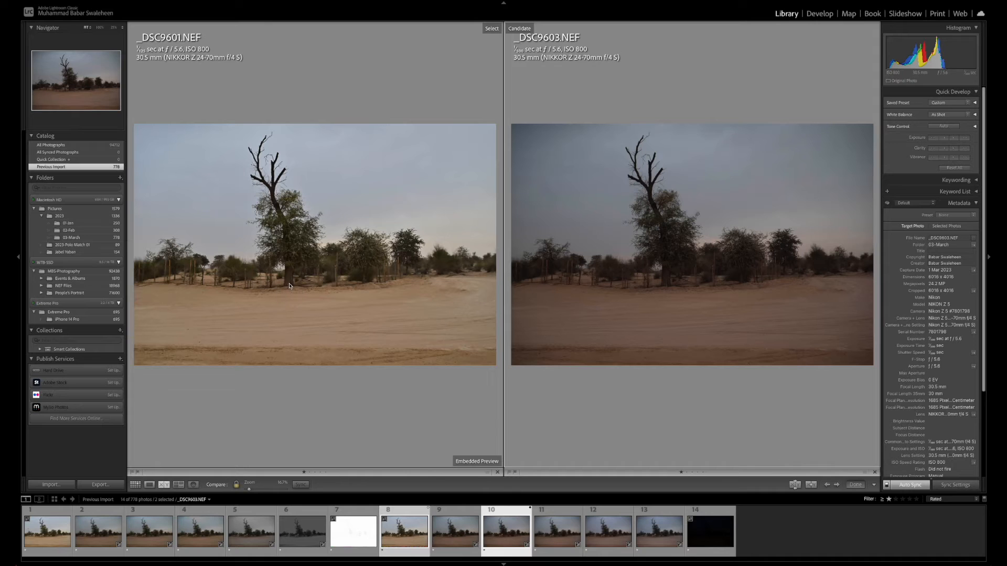
drag(327, 272, 368, 265)
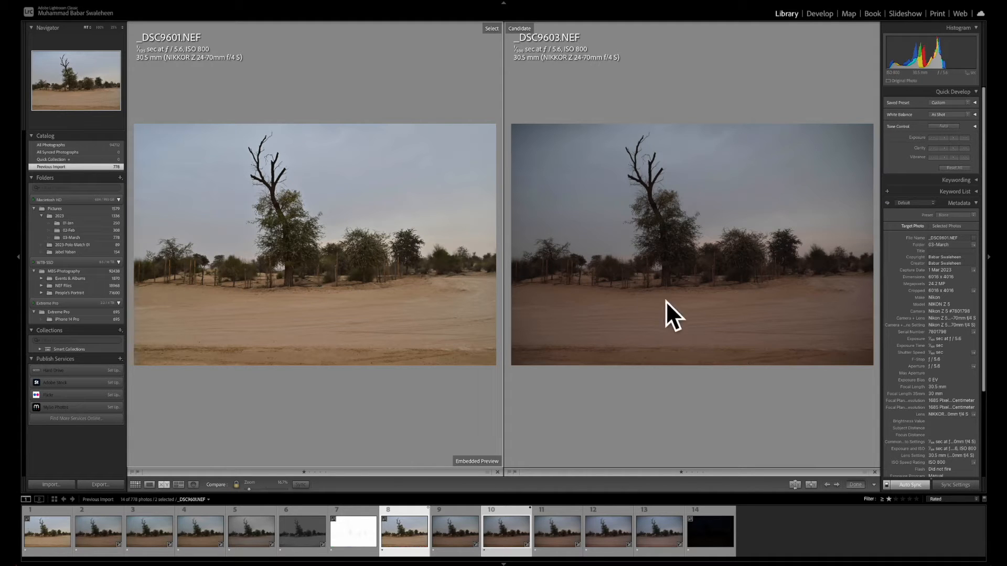
click(703, 278)
drag(731, 290, 834, 330)
drag(640, 335, 733, 273)
click(726, 280)
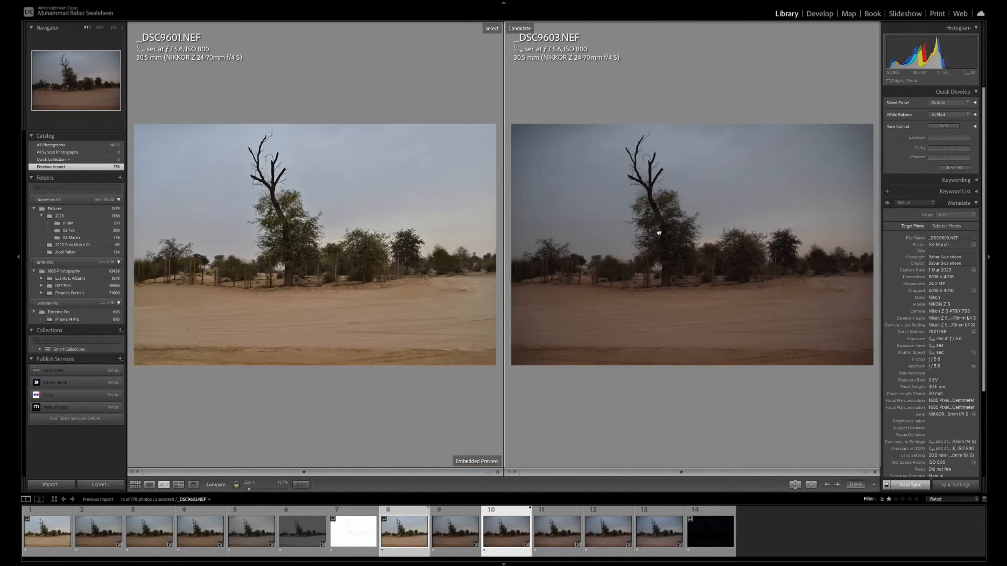
click(659, 233)
drag(684, 237, 723, 170)
drag(760, 294, 697, 209)
click(705, 215)
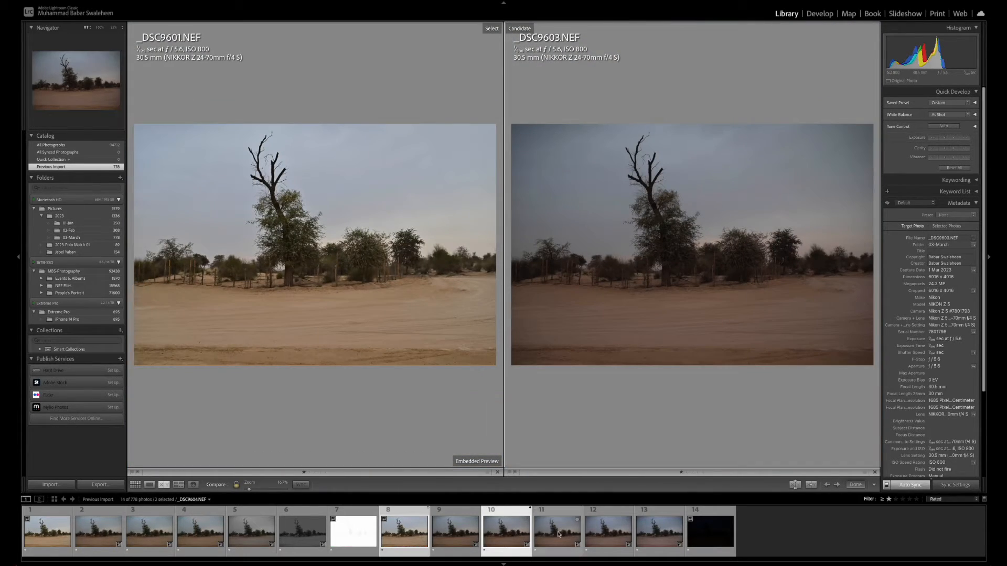
Compare _DSC9604.NEF and _DSC9605.NEF in turn against _DSC9601.NEF, examining the tree area at close zoom
click(541, 555)
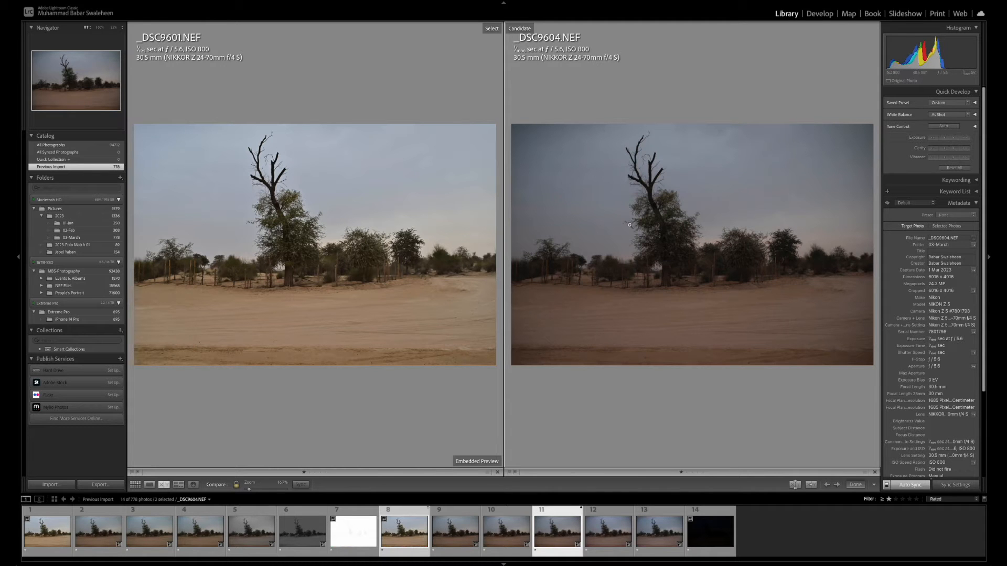
drag(651, 249, 582, 348)
click(605, 539)
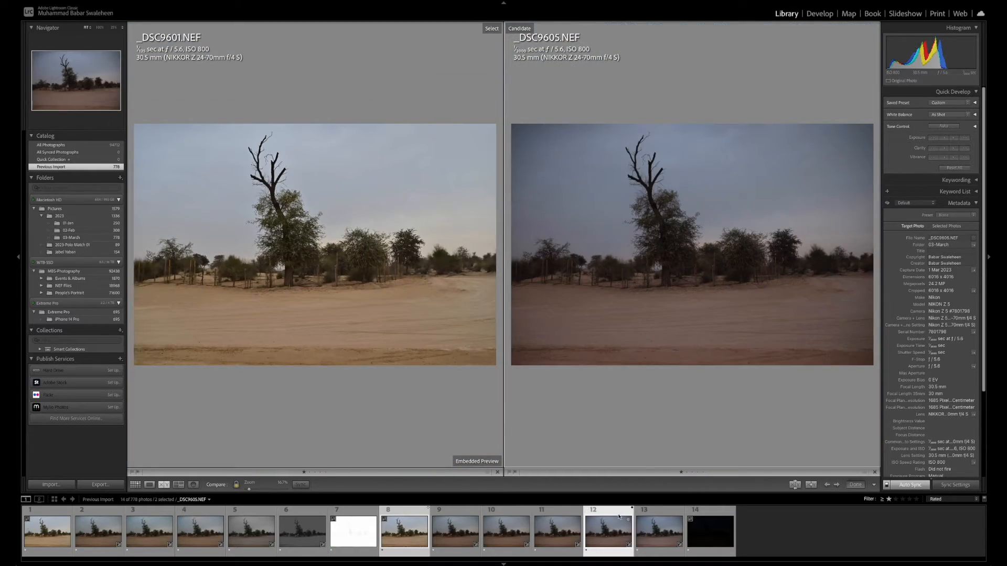
drag(642, 264, 706, 373)
click(706, 373)
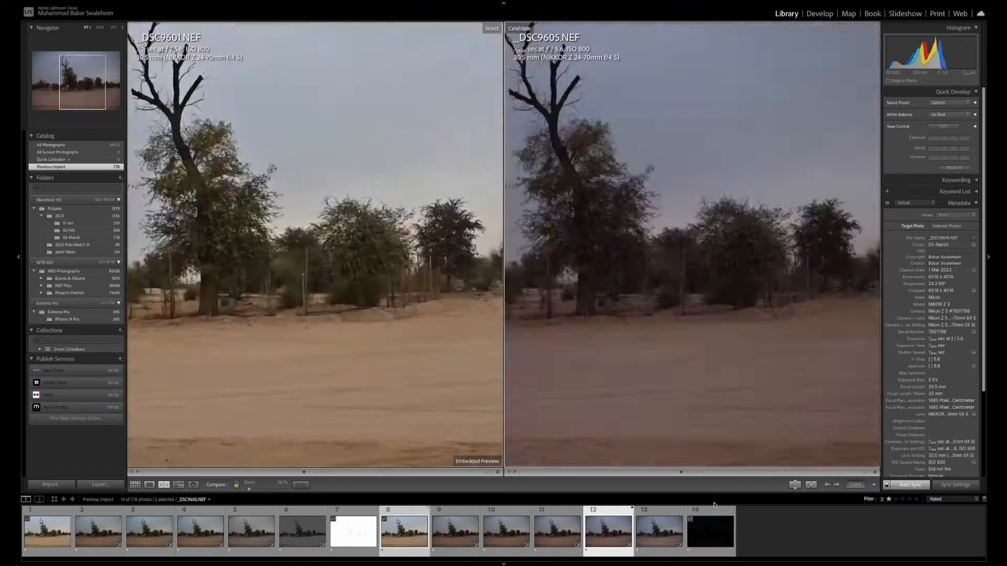
Make _DSC9606.NEF the candidate against _DSC9601.NEF and examine the noise around the trees up close
click(659, 539)
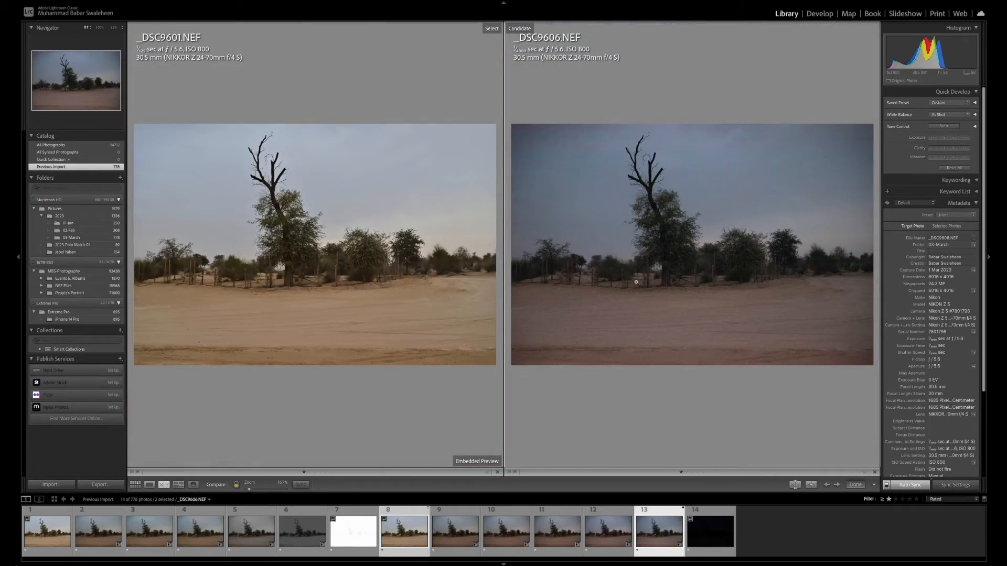
drag(636, 282, 654, 353)
drag(680, 273, 747, 266)
drag(574, 267, 583, 271)
Show _DSC9601.NEF on its own in the Develop module and examine the area around the main trunk at close zoom
key(e)
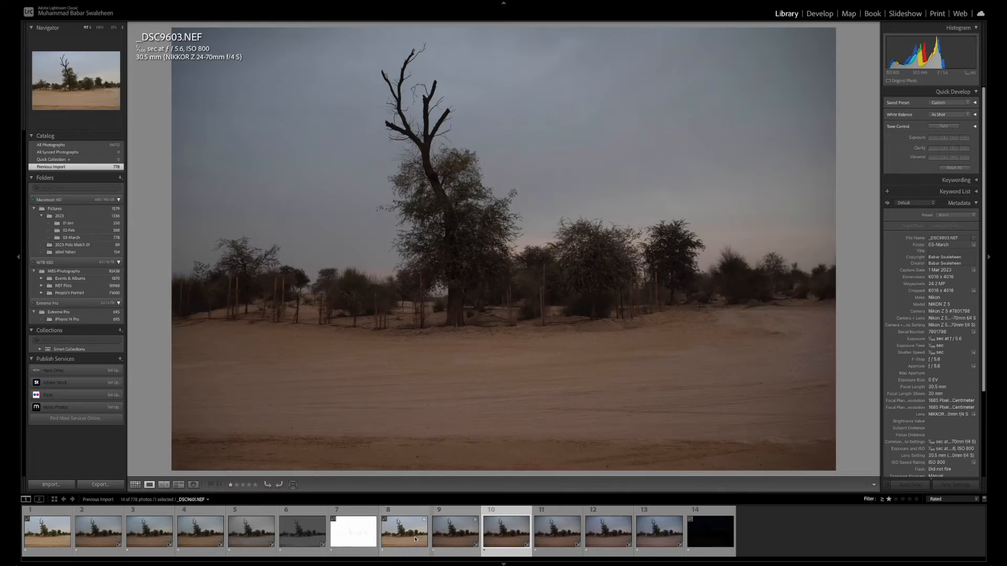
click(416, 539)
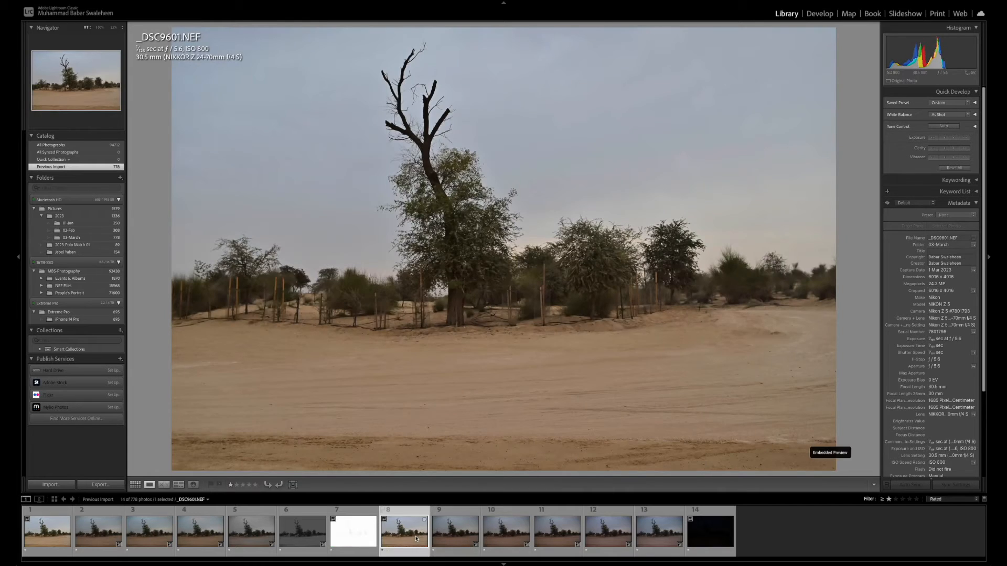
click(435, 295)
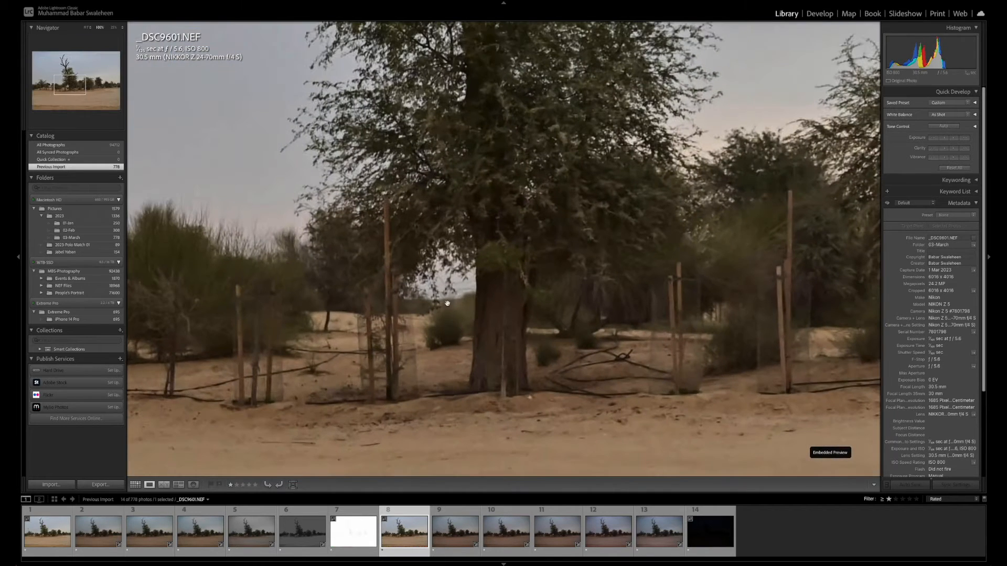
click(819, 14)
drag(508, 358, 428, 336)
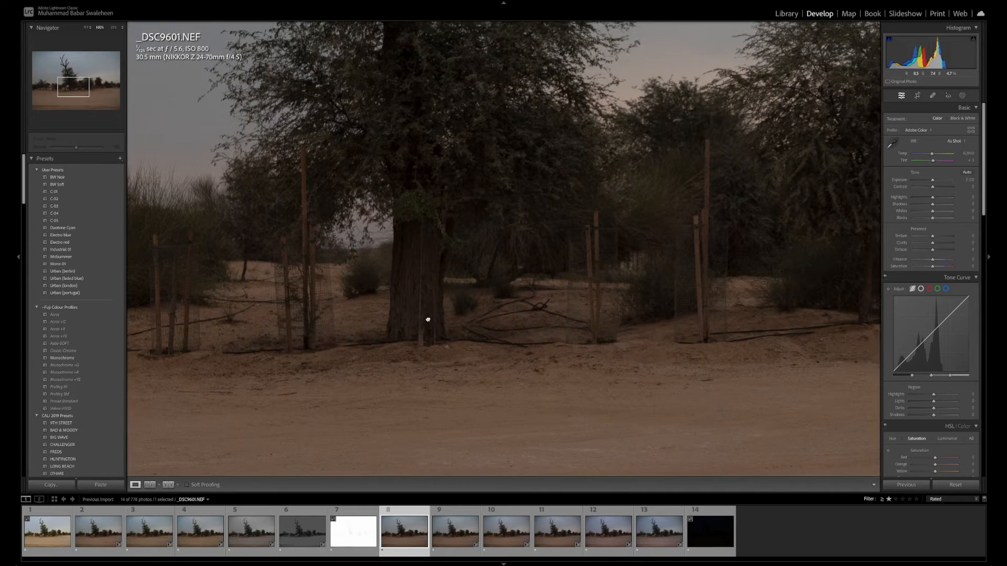
click(428, 318)
click(455, 312)
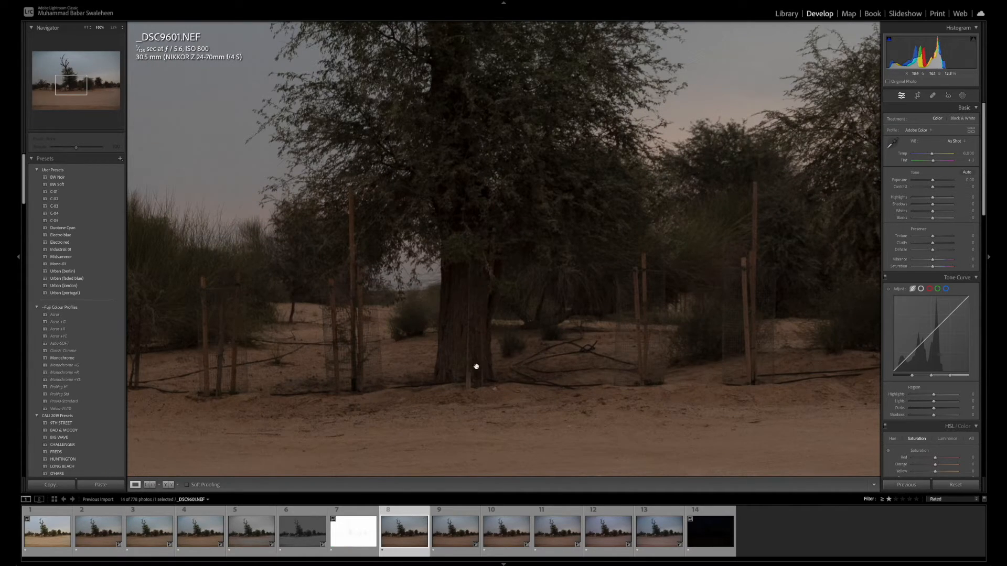
Alternate between _DSC9606.NEF and _DSC9601.NEF at close zoom on the main tree to compare their noise and detail
click(660, 531)
drag(535, 344, 589, 330)
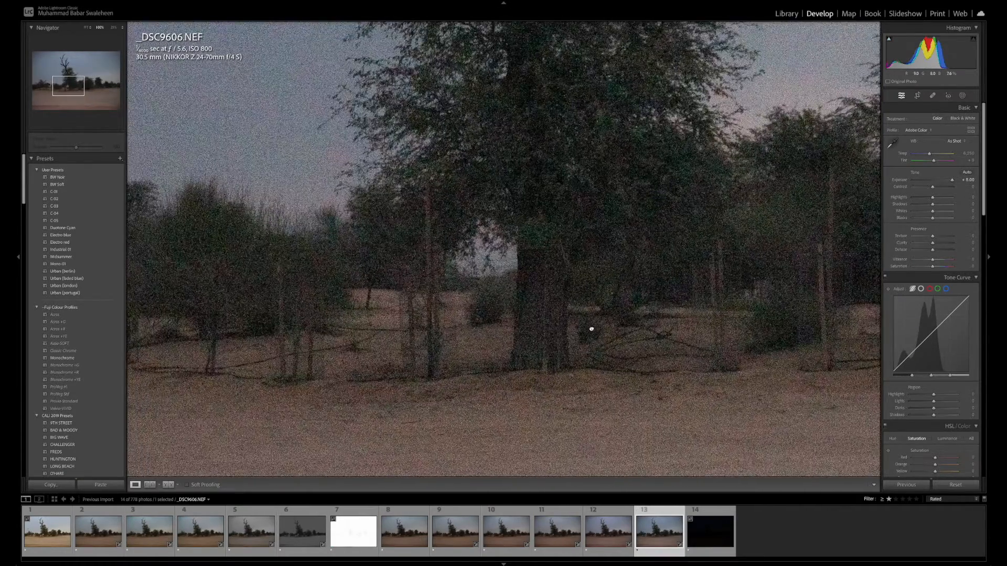
click(395, 538)
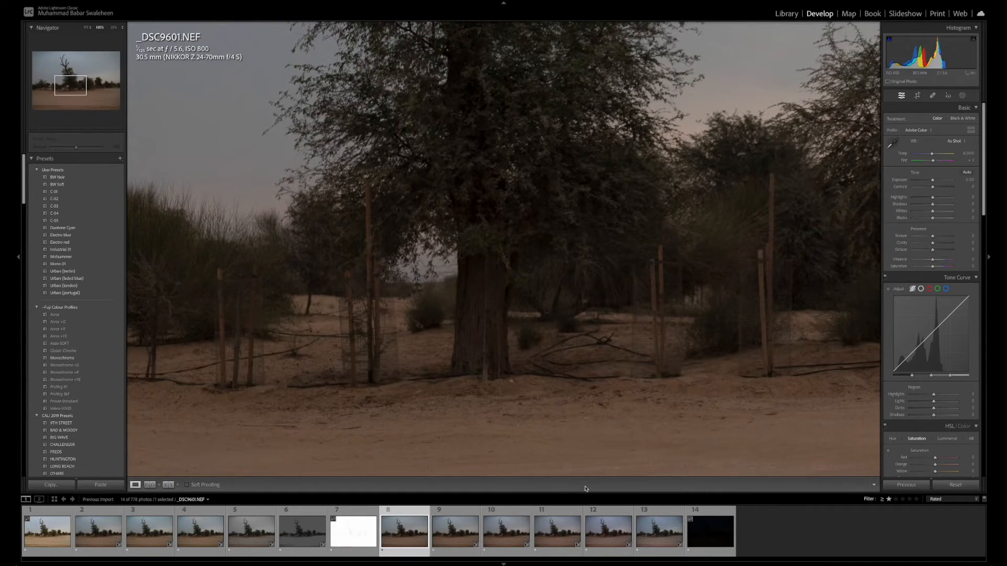
click(659, 533)
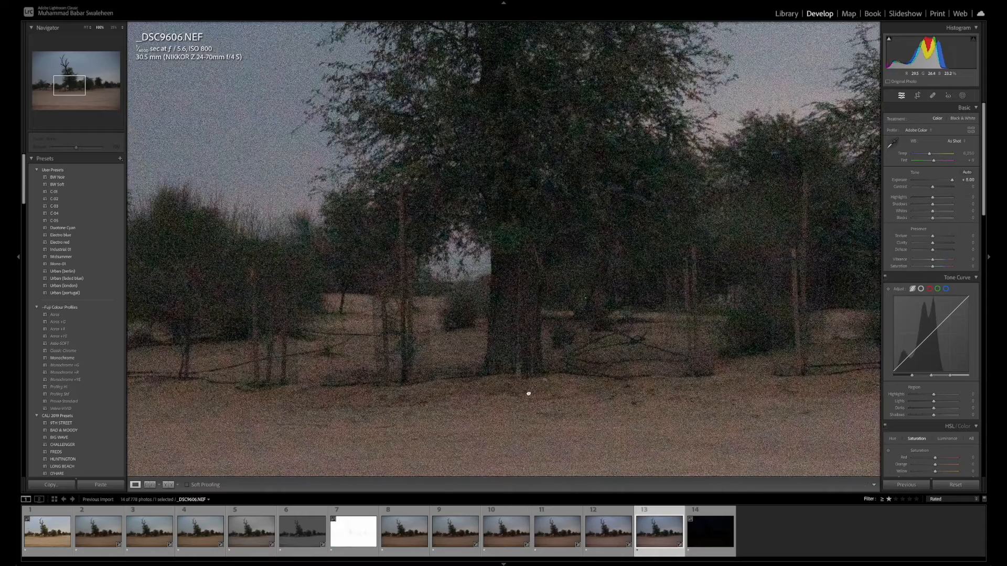
click(395, 539)
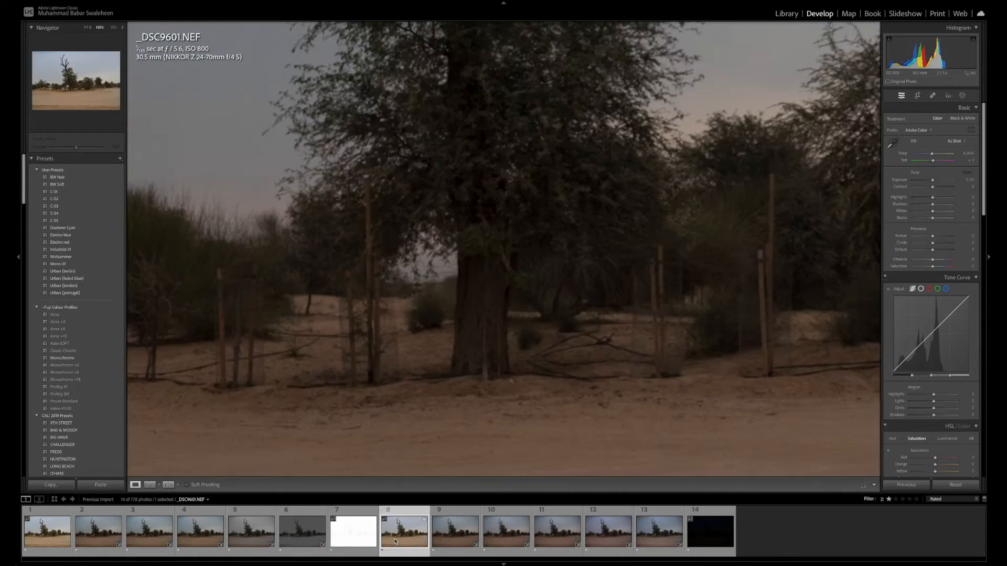
click(659, 533)
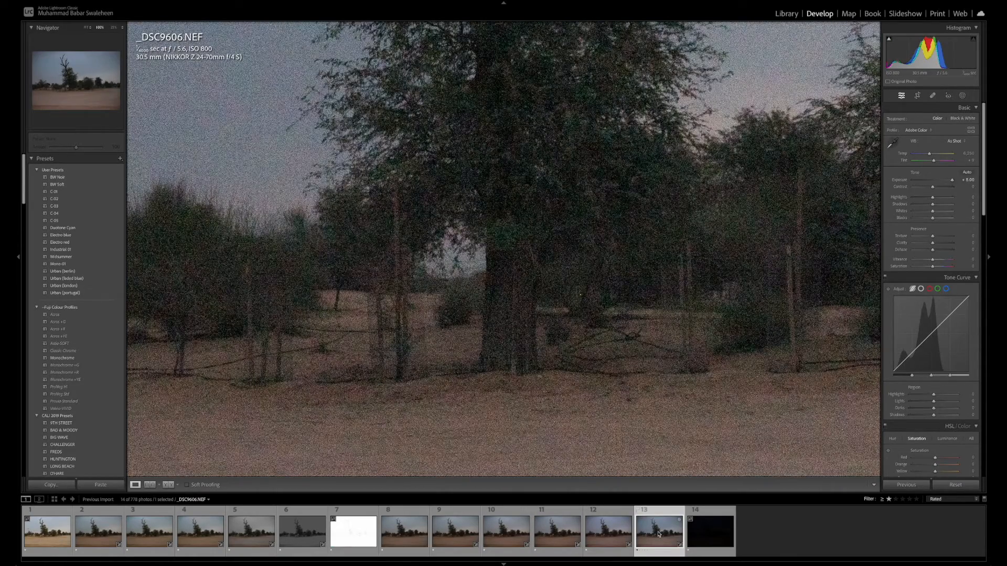
Examine the noise around the main trunk in _DSC9605.NEF, _DSC9604.NEF and _DSC9603.NEF in turn at close zoom
click(608, 534)
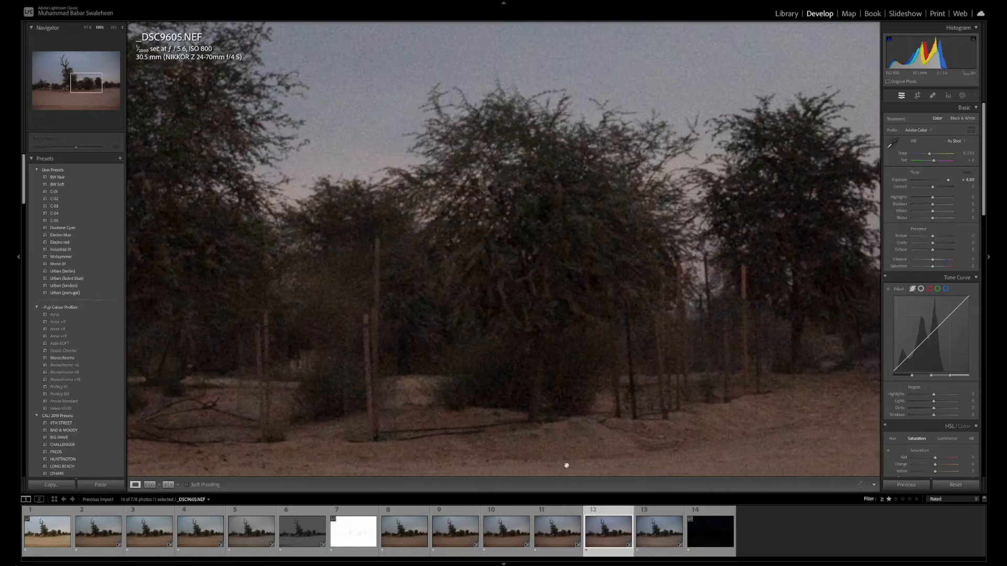
drag(566, 465, 740, 387)
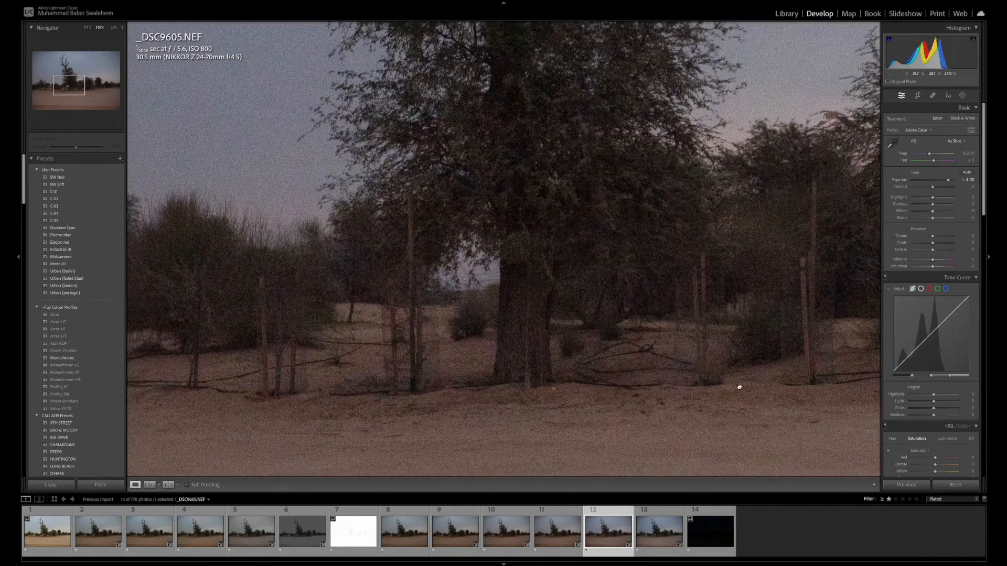
key(Left)
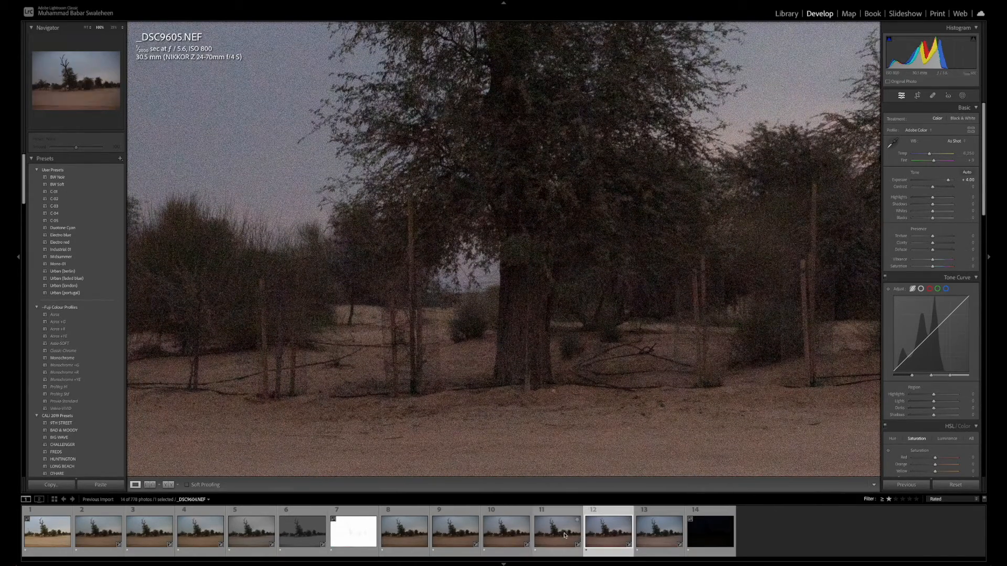
drag(543, 431, 578, 356)
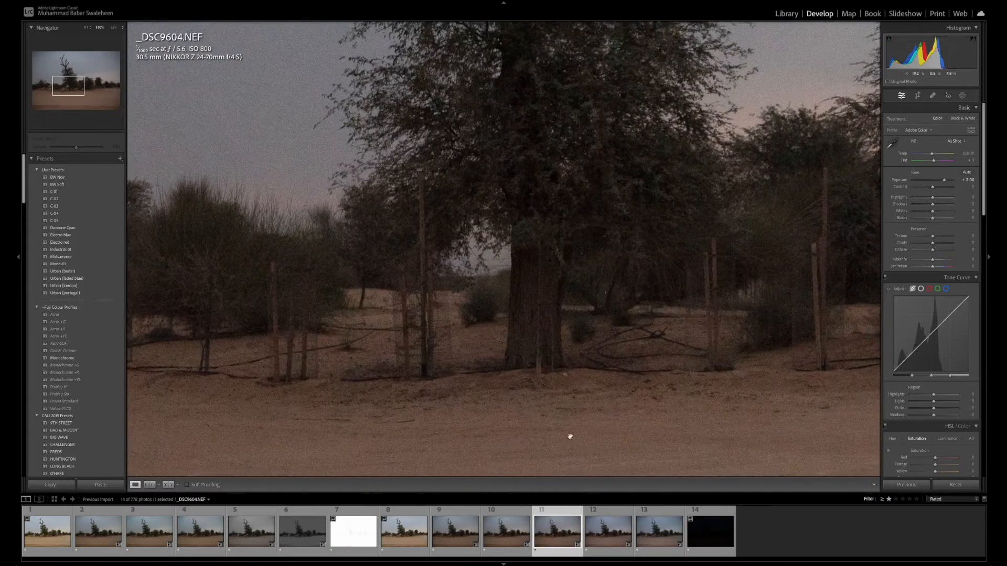
click(515, 533)
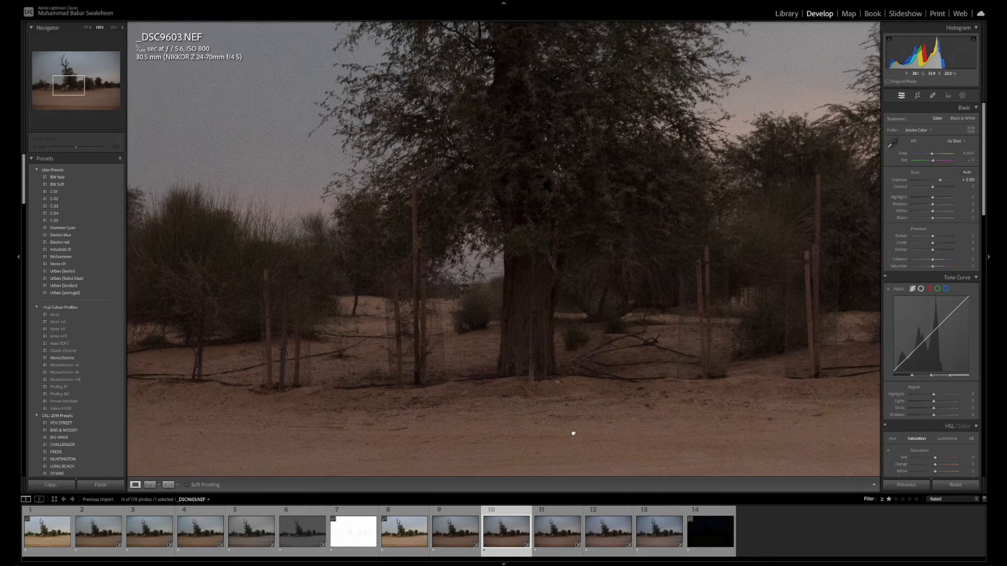
Examine the noise around the main trunk in _DSC9602.NEF and _DSC9601.NEF at close zoom, framing the same area in both
click(465, 541)
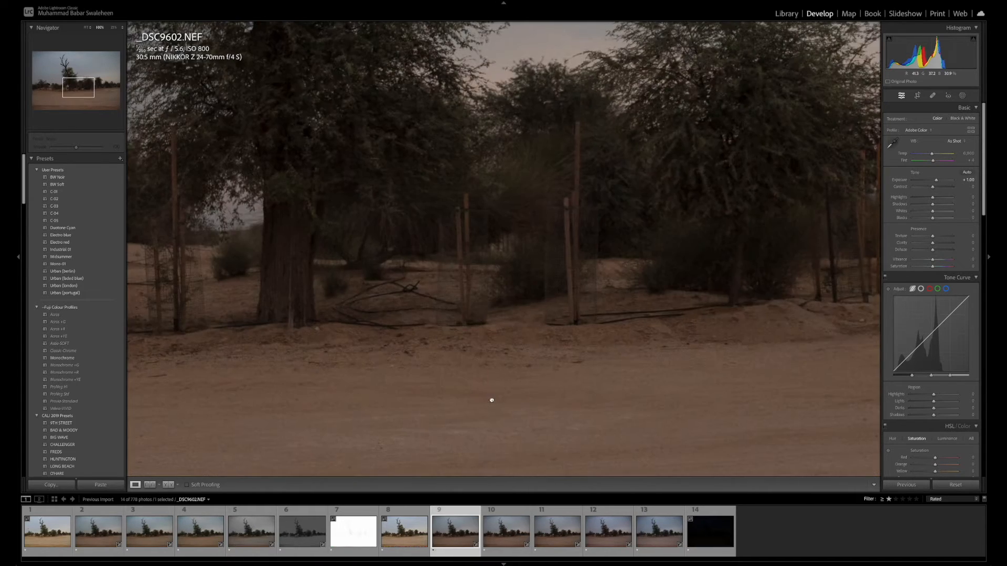
drag(490, 400, 740, 440)
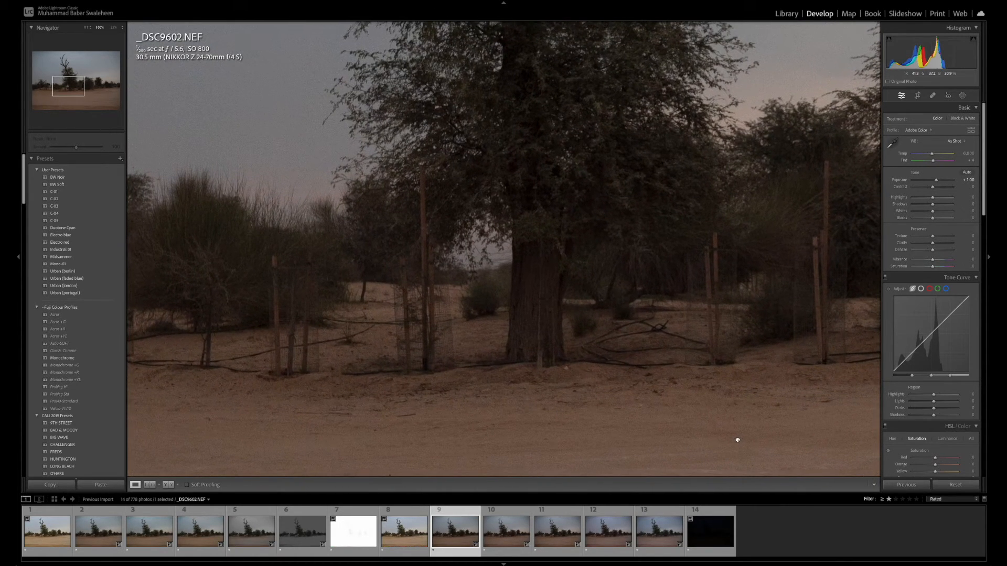
click(407, 542)
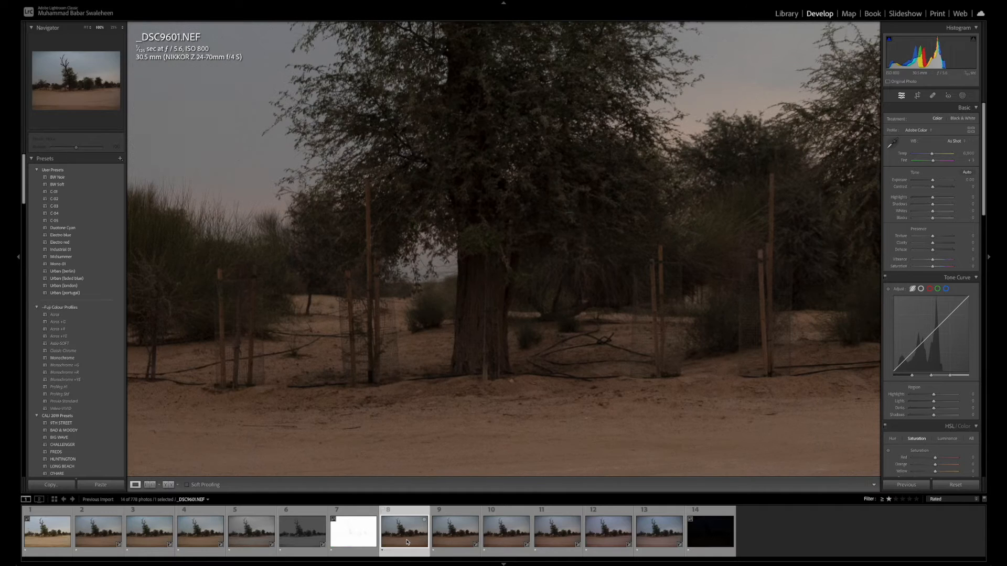
drag(478, 439, 510, 427)
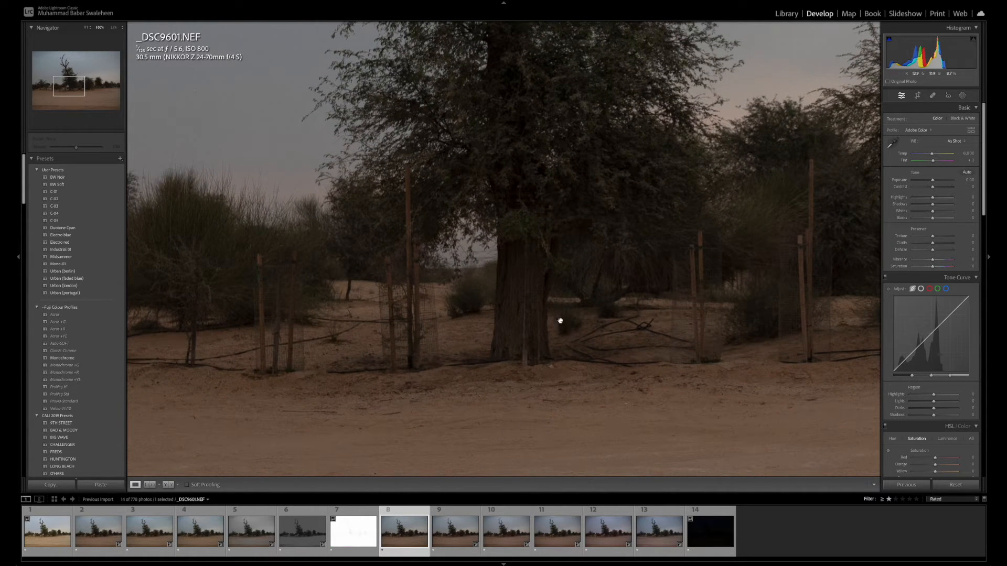
Compare the main tree at close zoom in _DSC9602.NEF through _DSC9606.NEF in order to judge the increasing exposure recovery
click(456, 537)
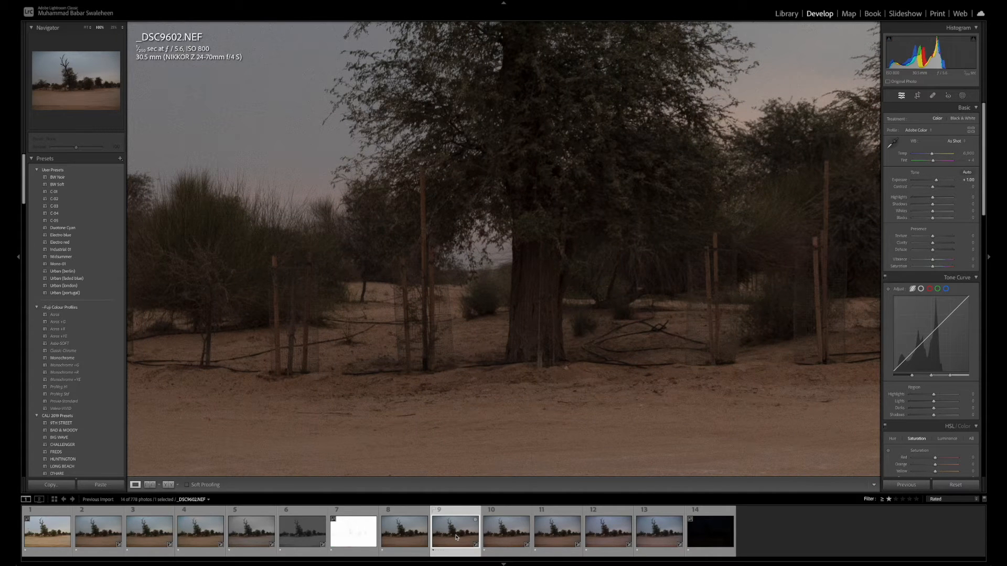
click(507, 534)
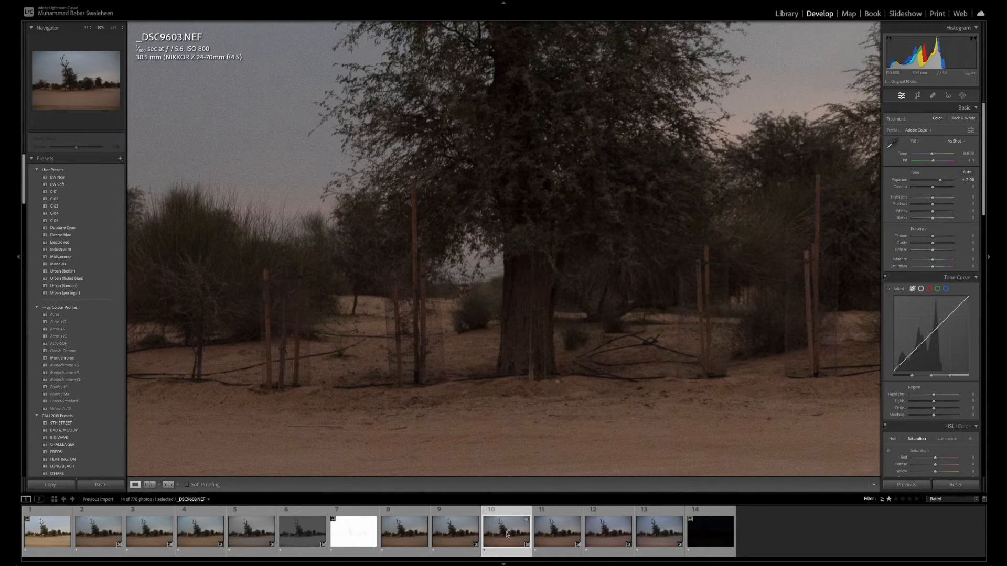
click(556, 534)
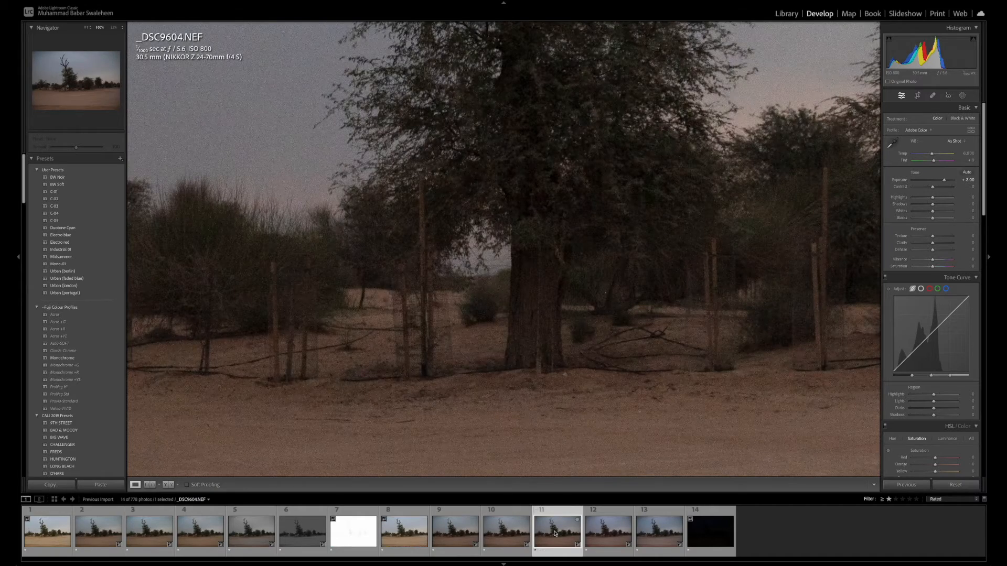
click(604, 535)
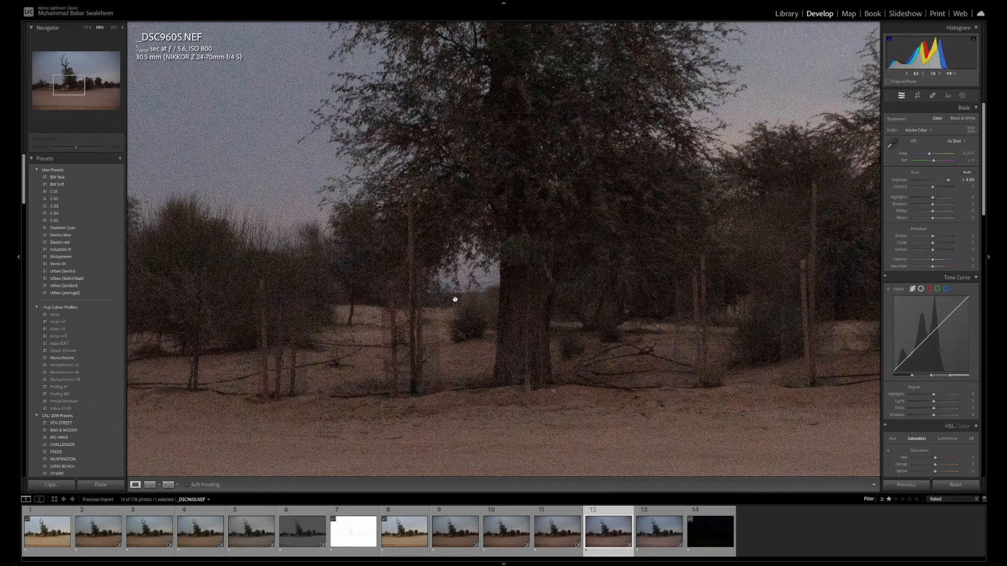
click(655, 534)
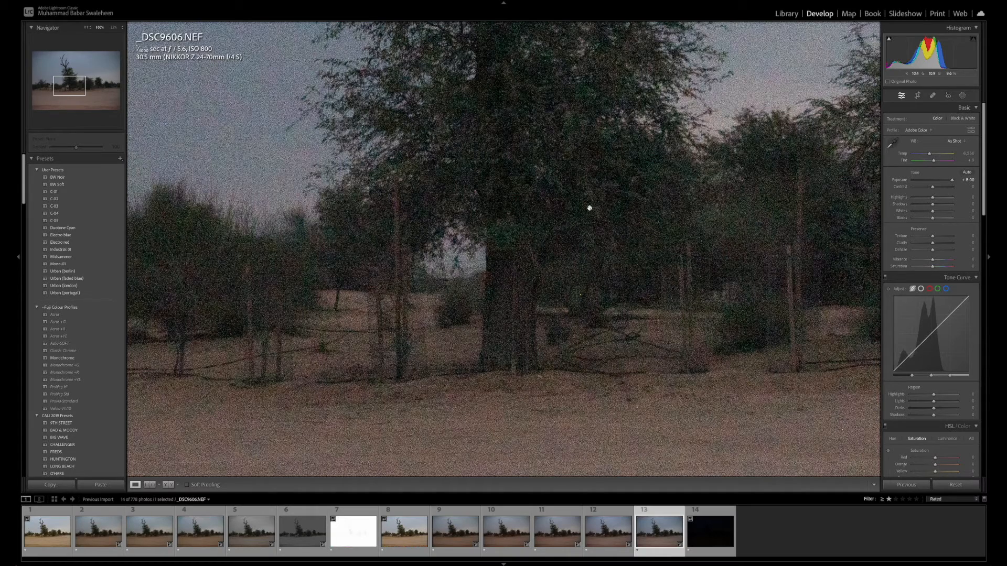
Compare _DSC9606.NEF and _DSC9605.NEF in full view and inspect the trees in _DSC9605.NEF up close
click(601, 411)
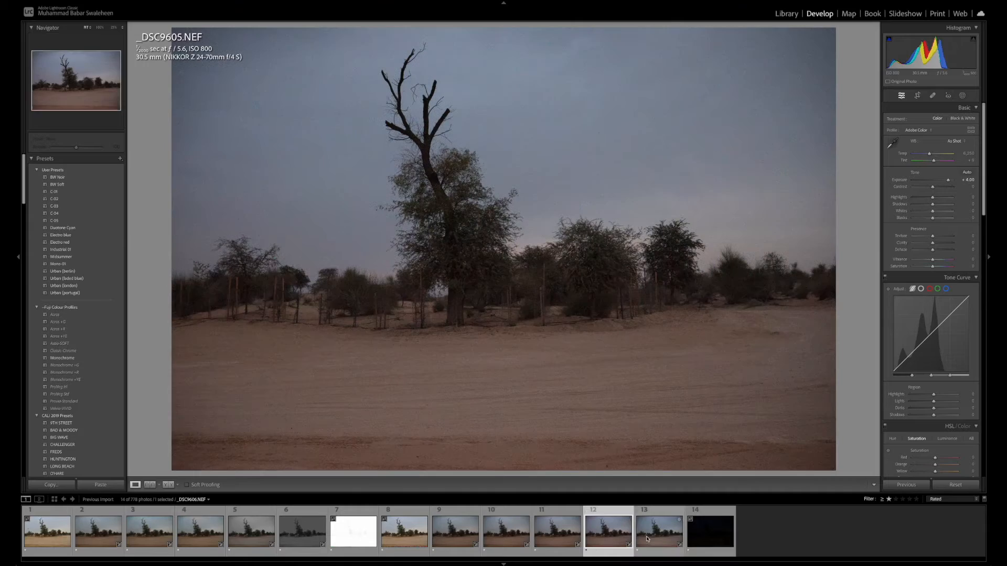
key(Left)
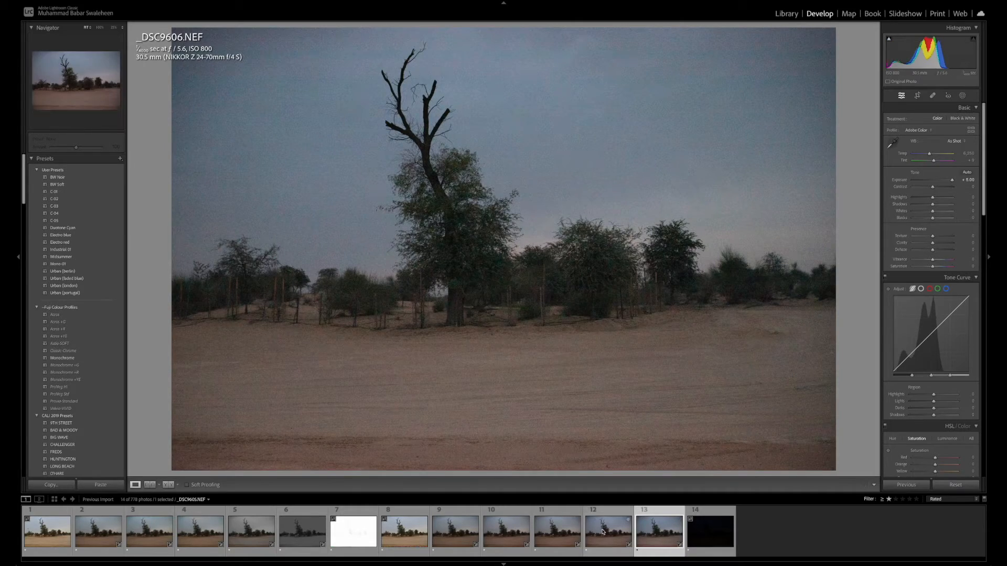
click(506, 285)
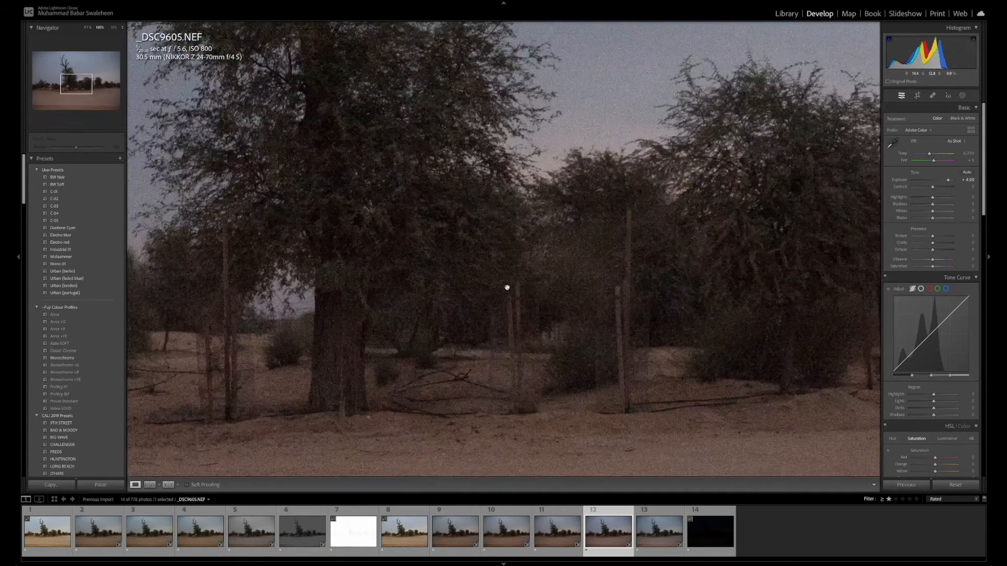
click(506, 285)
View the photos whole from _DSC9604.NEF down to _DSC9601.NEF and back up to _DSC9606.NEF to compare color and tone
click(550, 535)
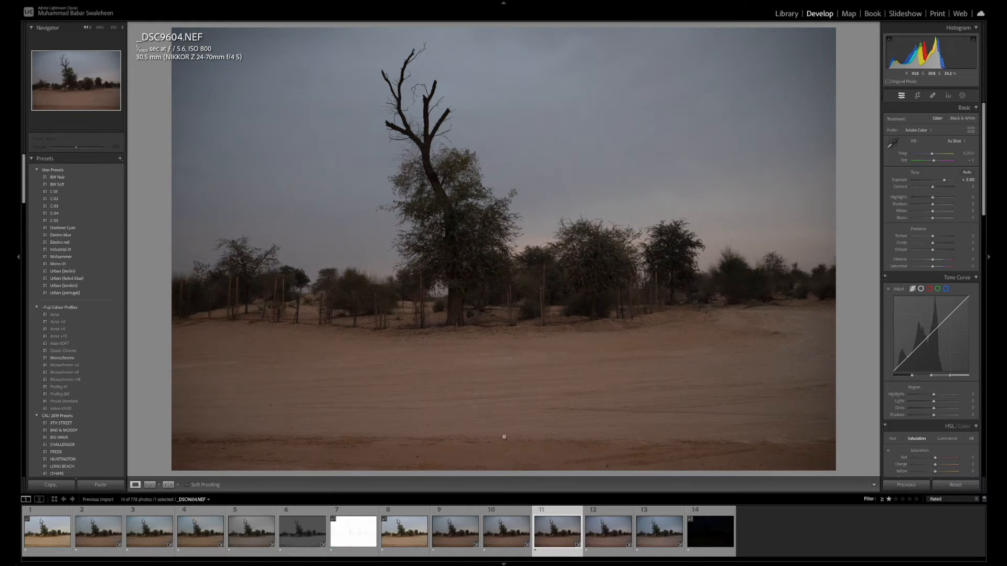
click(499, 536)
click(462, 537)
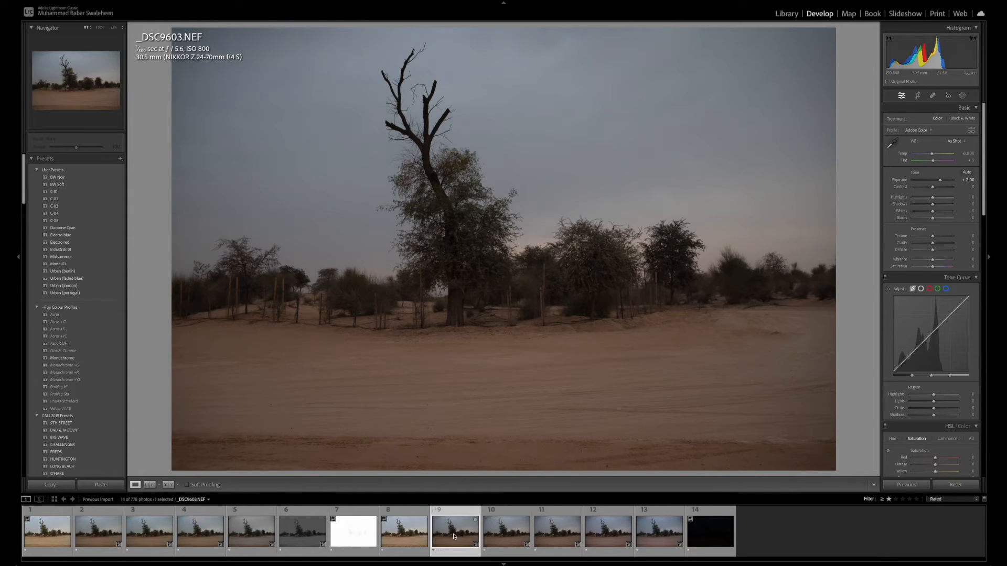
click(414, 536)
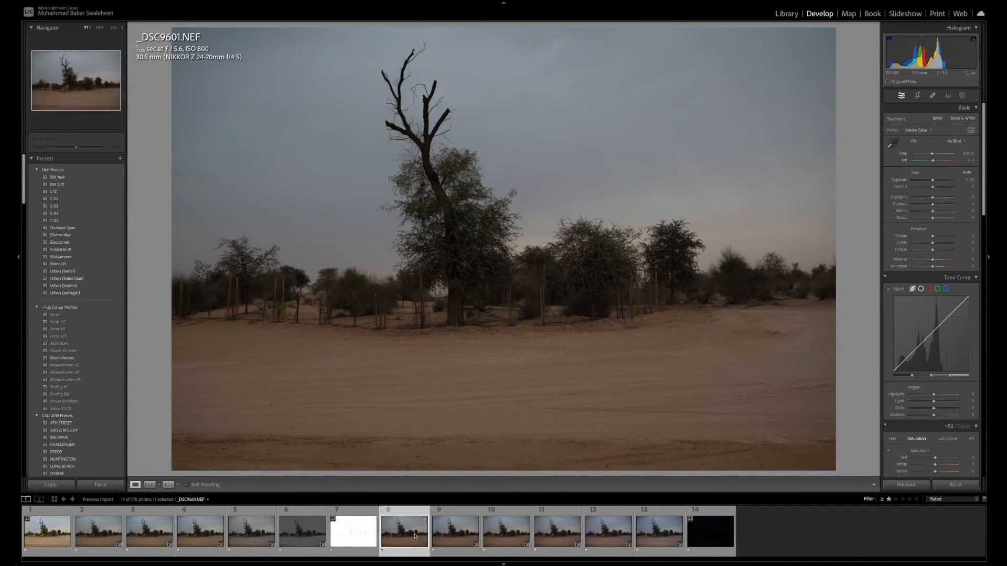
click(449, 535)
click(502, 536)
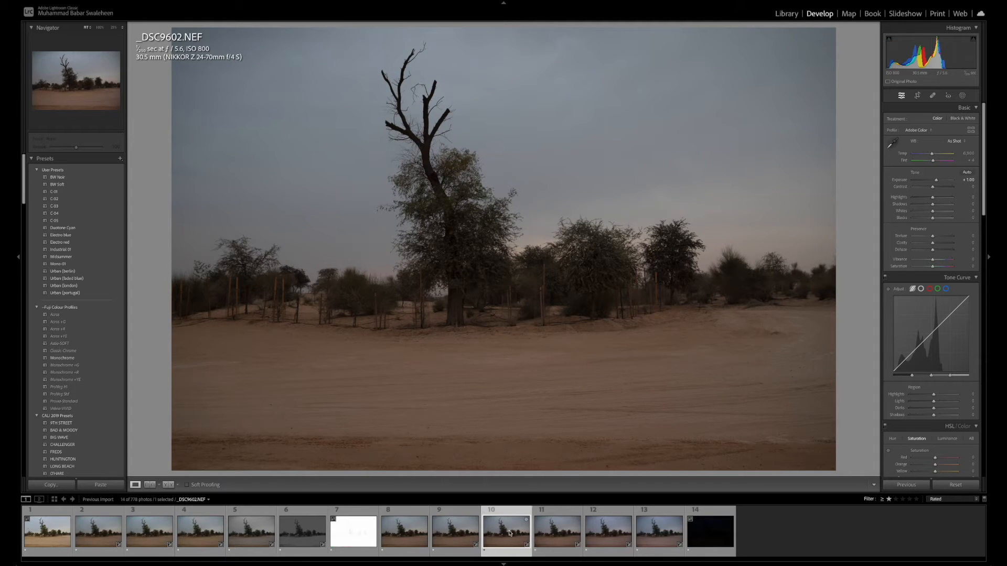
click(572, 534)
click(597, 533)
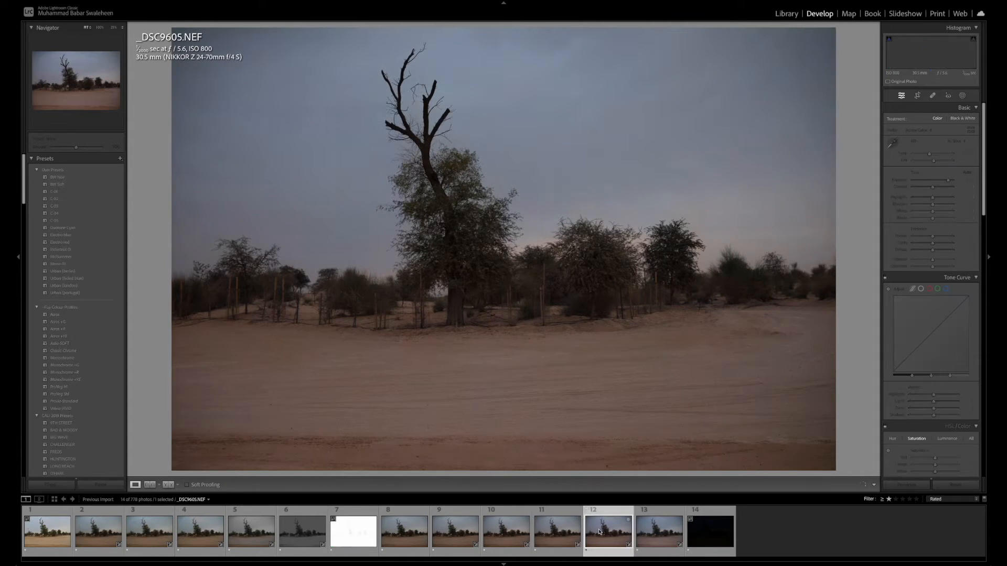
click(644, 528)
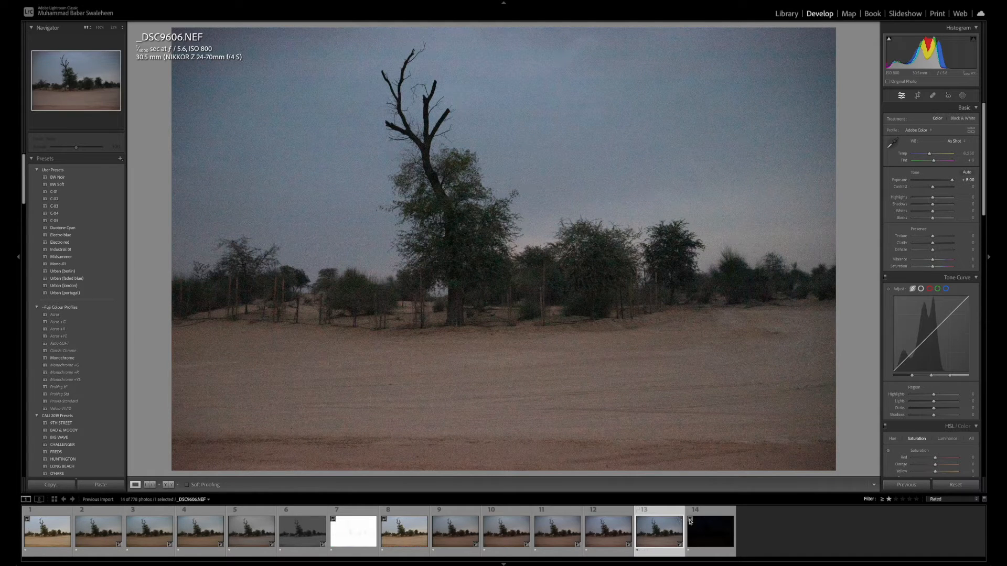
Set the exposure of the nearly black photo _DSC9607.NEF to +5
click(707, 537)
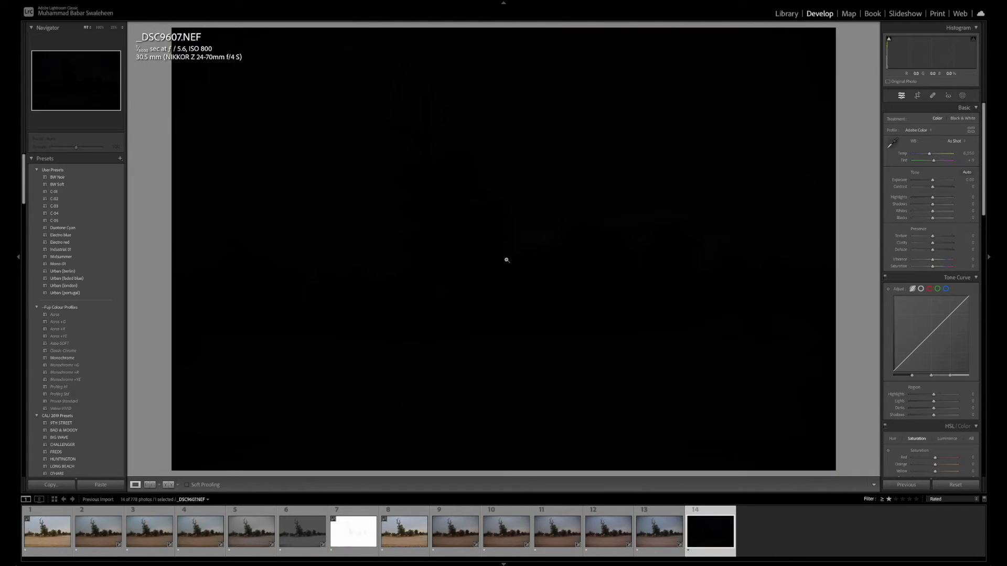
click(969, 180)
key(BackSpace)
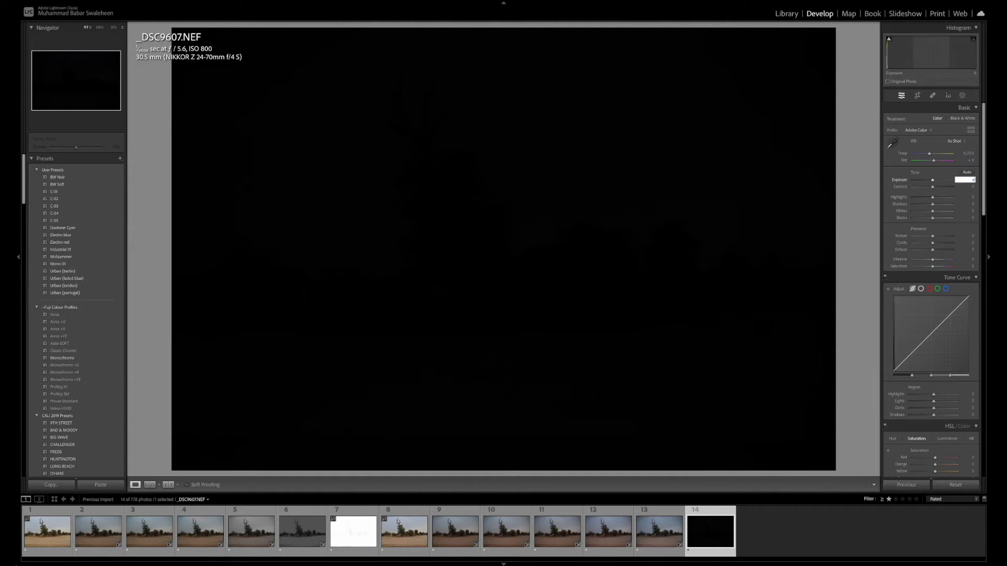
text(+5)
key(Return)
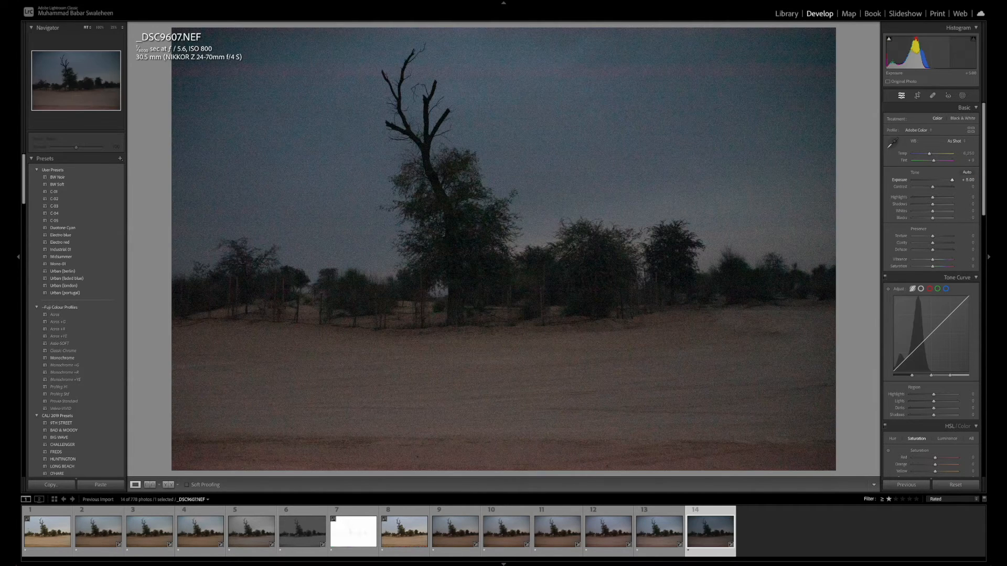
Alternate between _DSC9606.NEF and the brightened _DSC9607.NEF, and examine the trees in _DSC9607.NEF up close for noise and lost detail
click(662, 546)
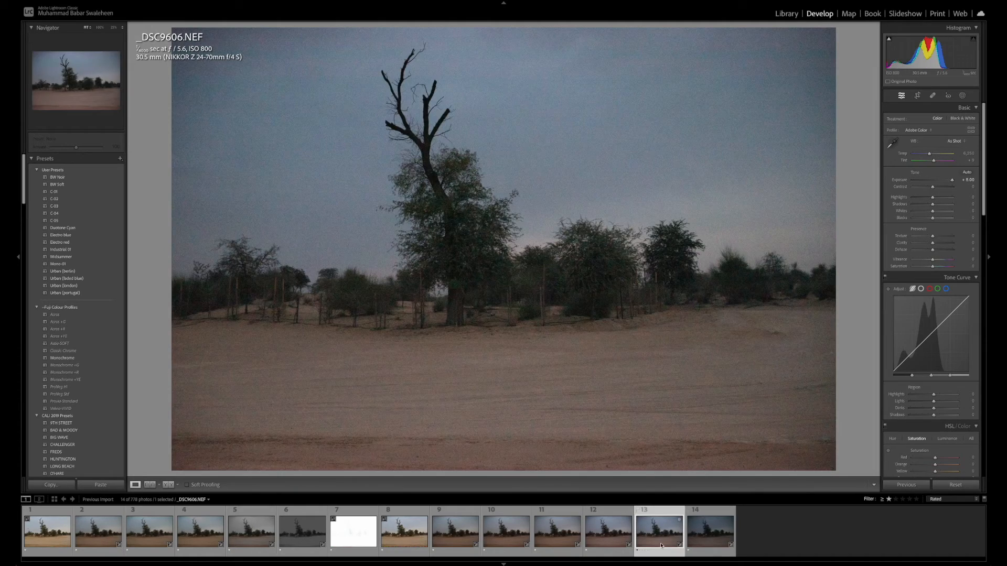
click(699, 539)
click(670, 540)
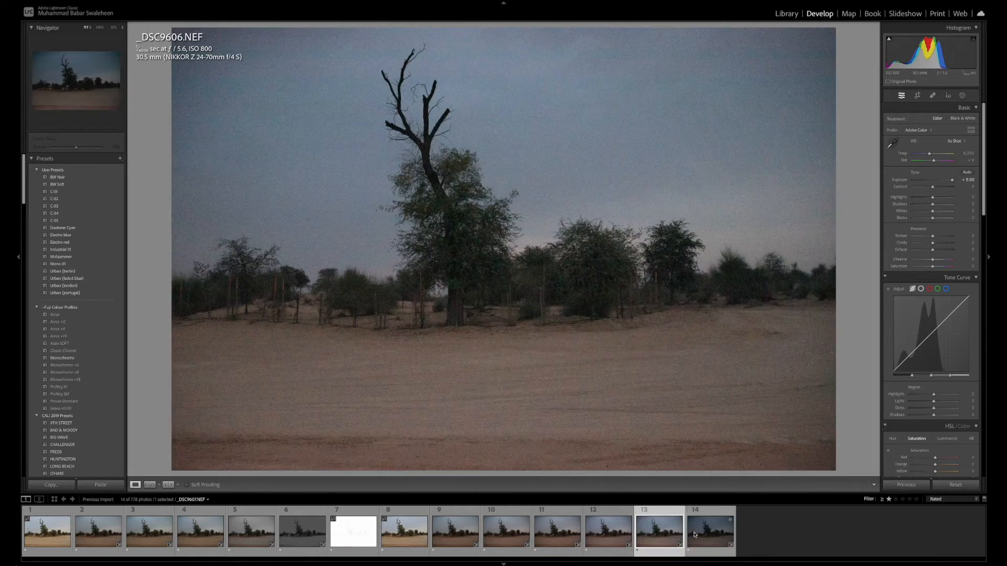
click(694, 535)
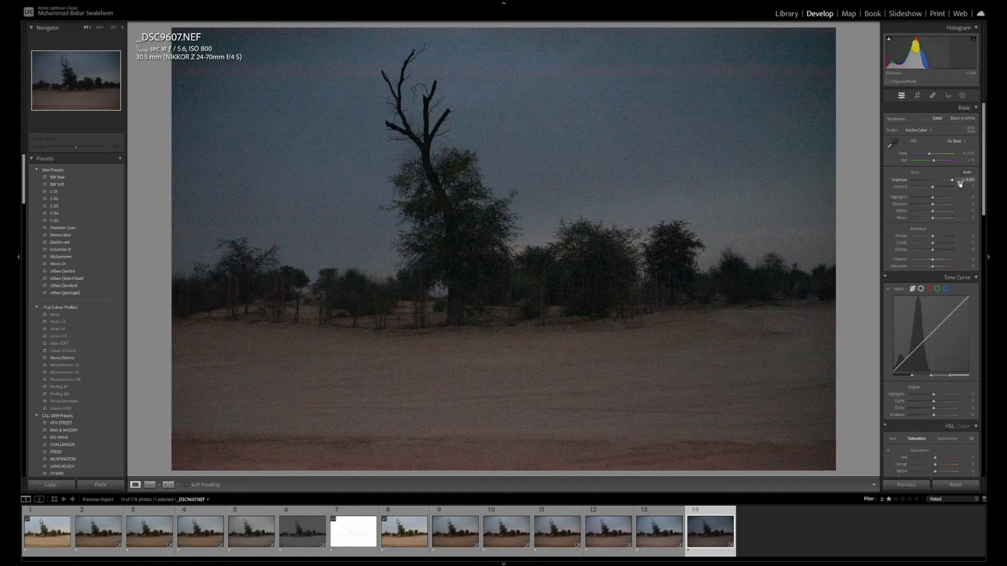
click(423, 317)
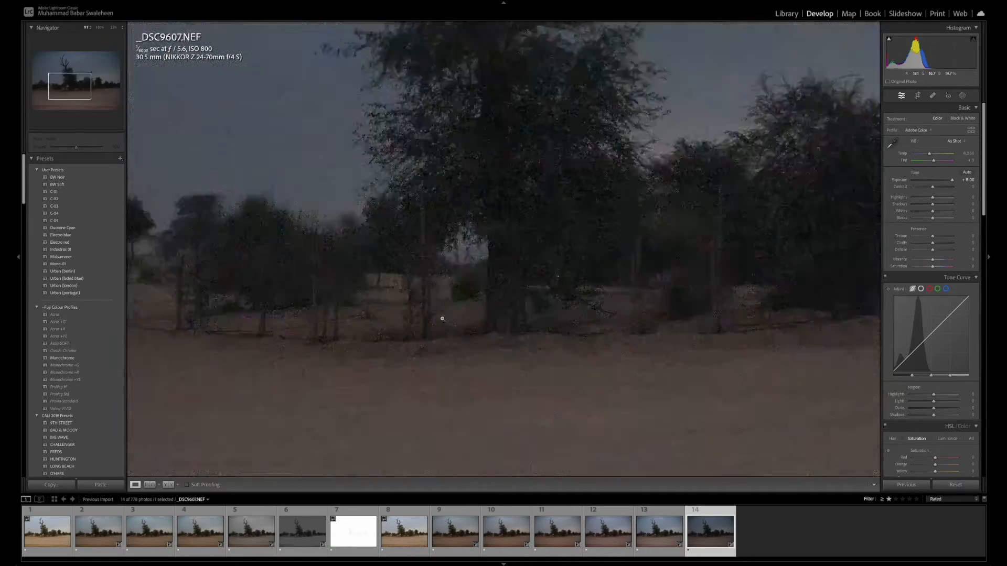
click(442, 318)
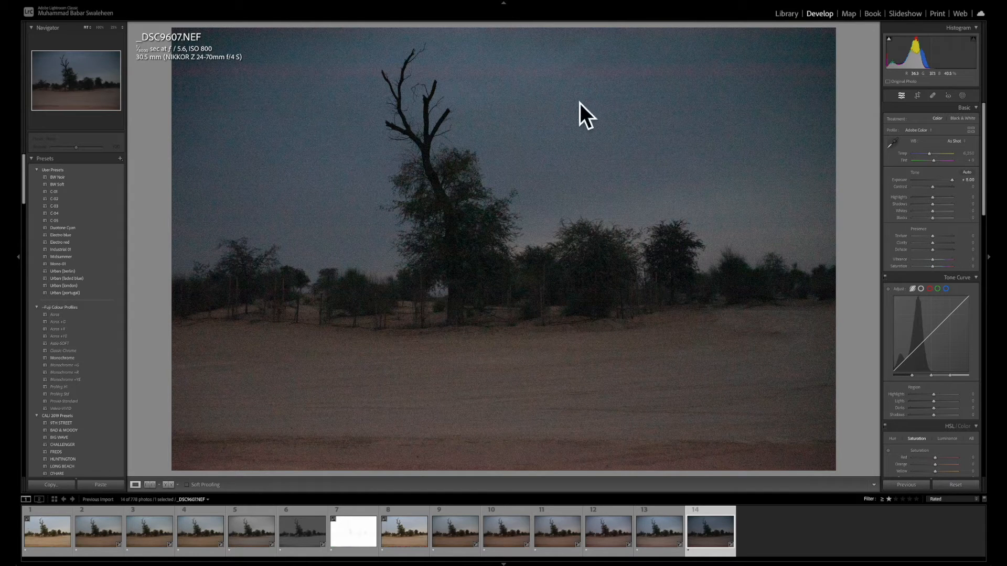
Review _DSC9606.NEF and _DSC9605.NEF in full view, and compare them with _DSC9601.NEF through _DSC9604.NEF
click(656, 543)
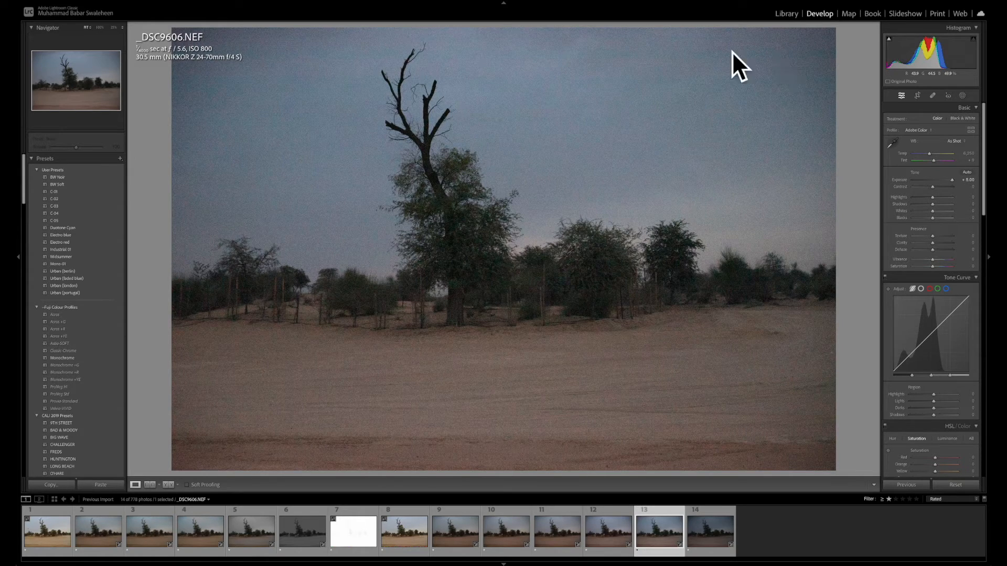
key(Left)
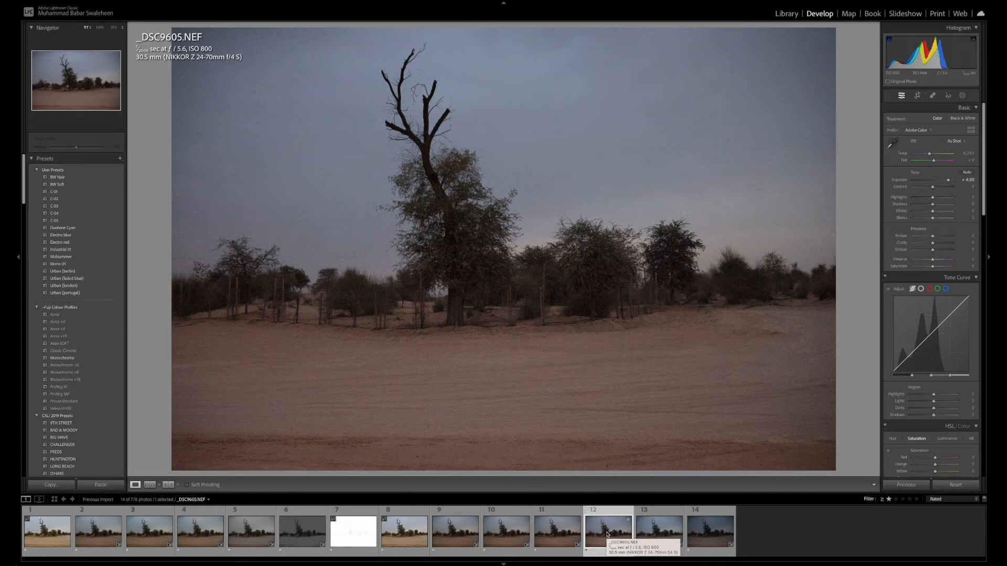
click(400, 535)
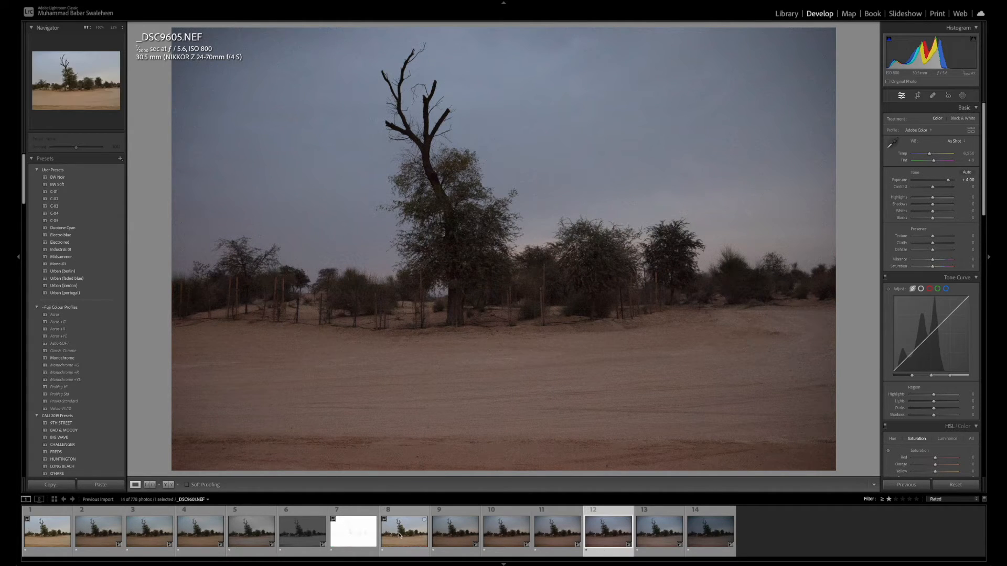
click(455, 535)
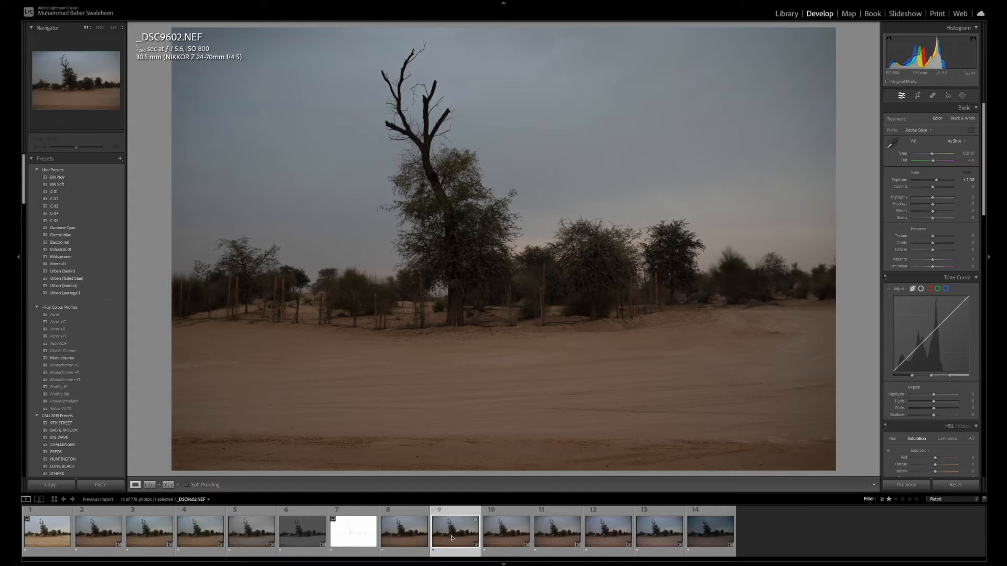
click(505, 535)
click(553, 537)
key(Right)
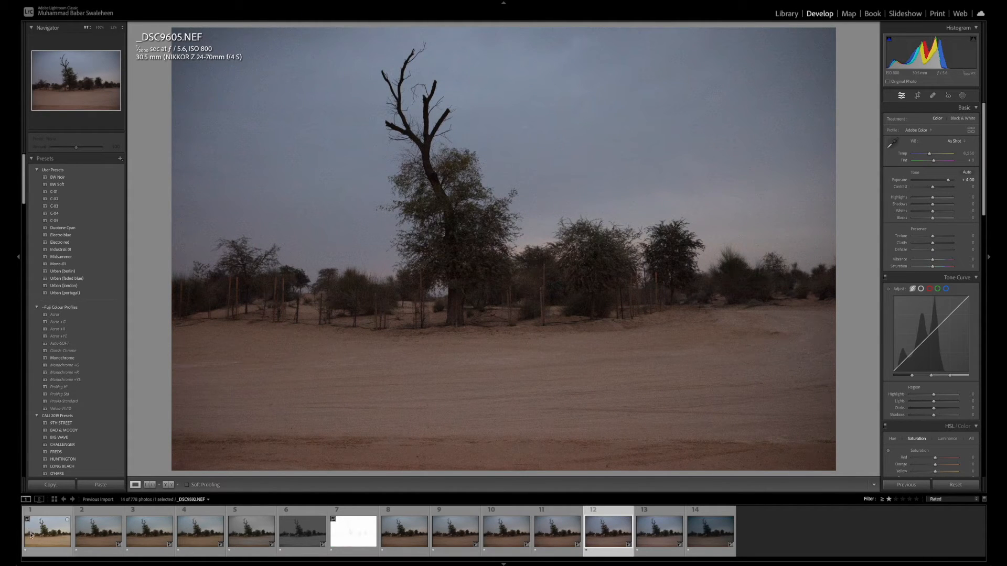
Review the first photo and _DSC9593.NEF through _DSC9596.NEF in full view, and compare _DSC9596.NEF with _DSC9605.NEF
click(47, 532)
click(111, 536)
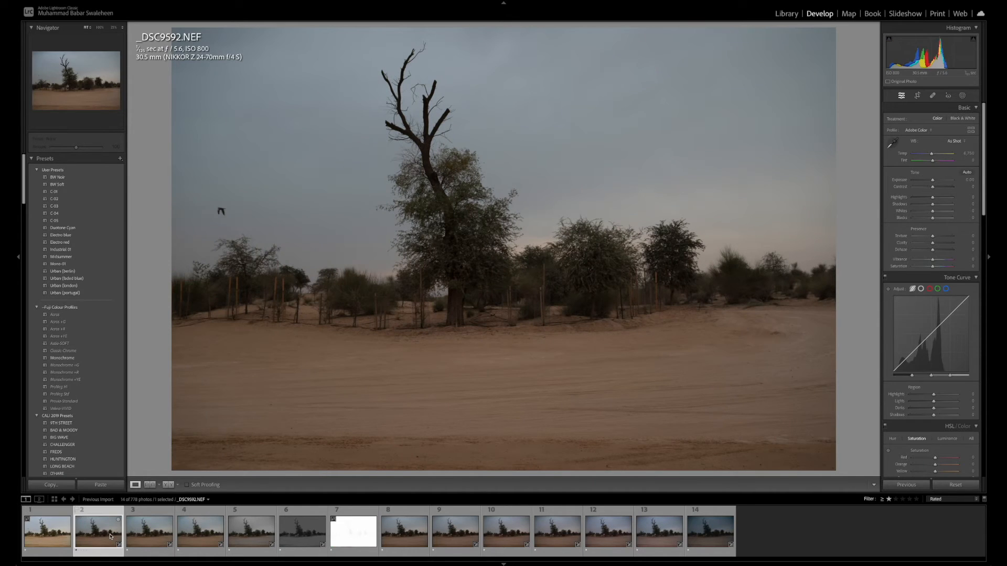
click(146, 535)
click(199, 536)
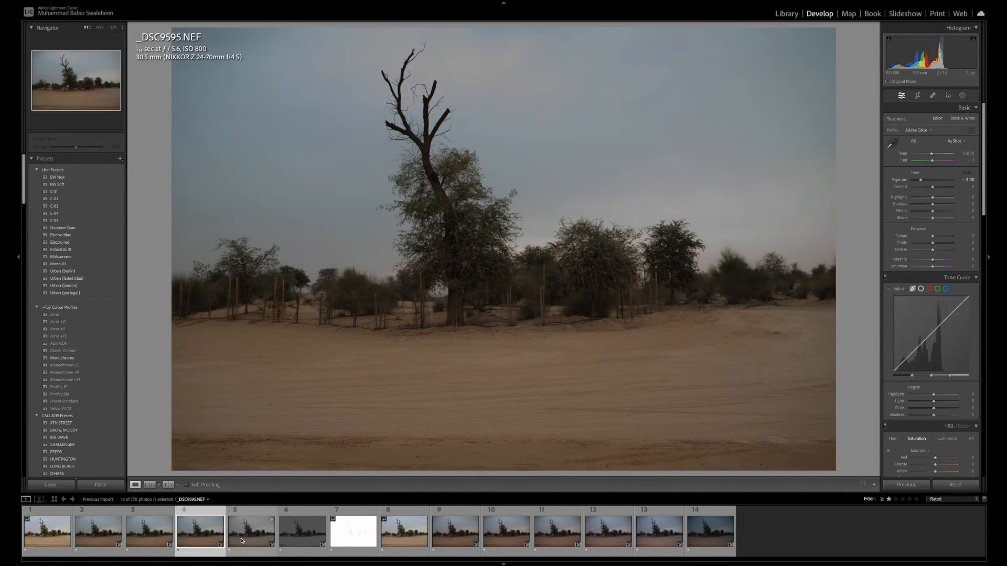
click(245, 536)
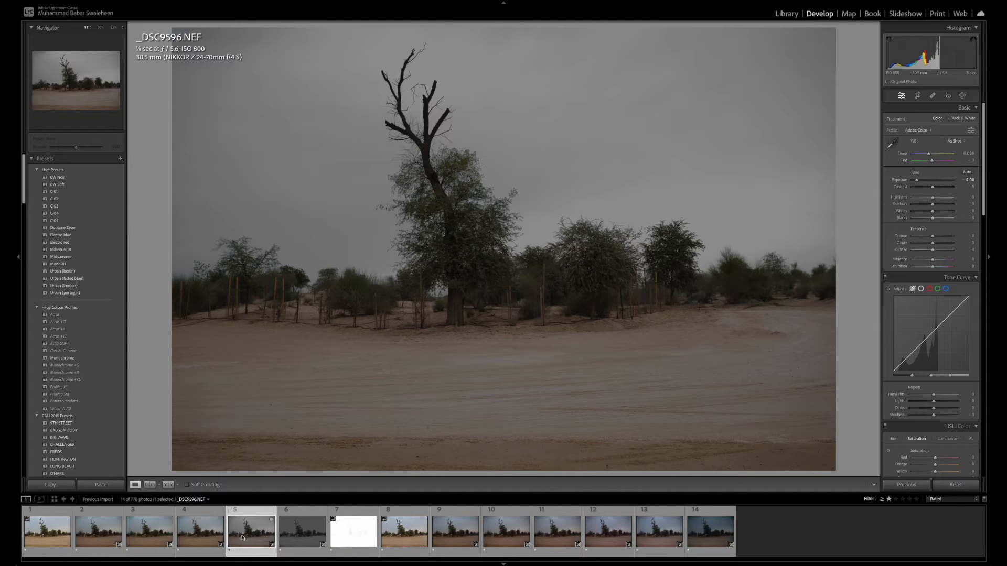
click(603, 537)
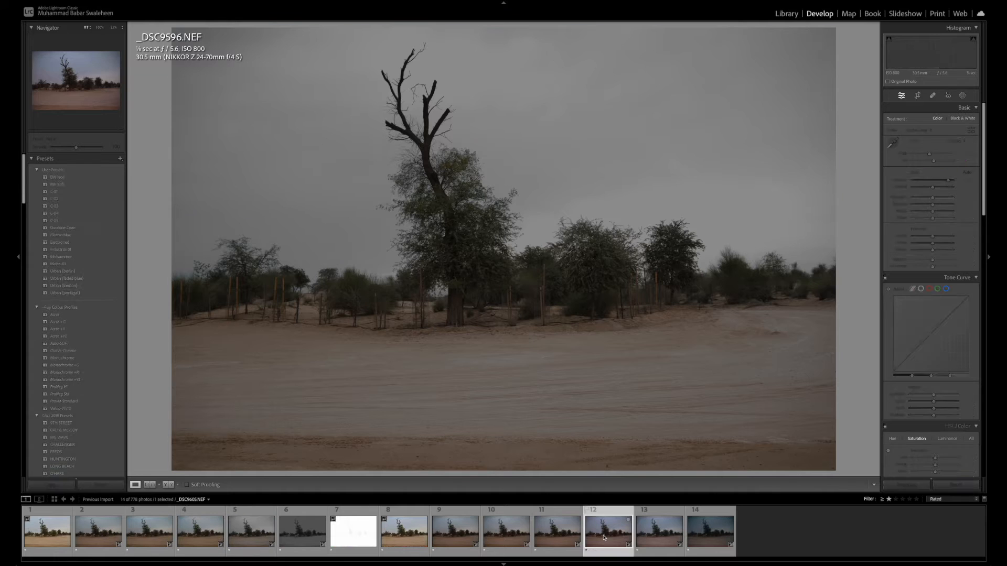
click(235, 538)
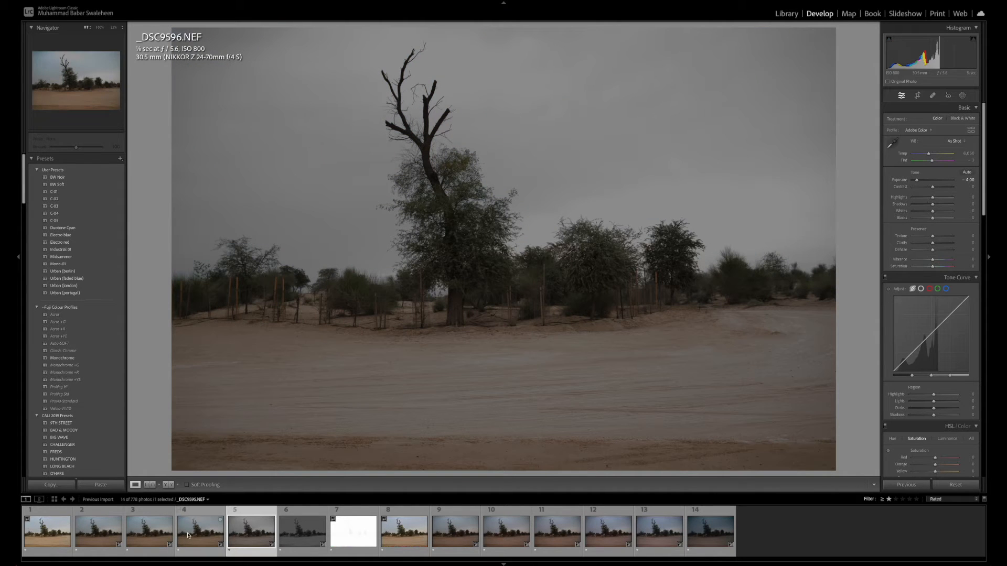
Review _DSC9595.NEF back through _DSC9592.NEF in full view, and compare them with _DSC9601.NEF, _DSC9602.NEF, _DSC9603.NEF and _DSC9605.NEF
click(189, 535)
click(159, 535)
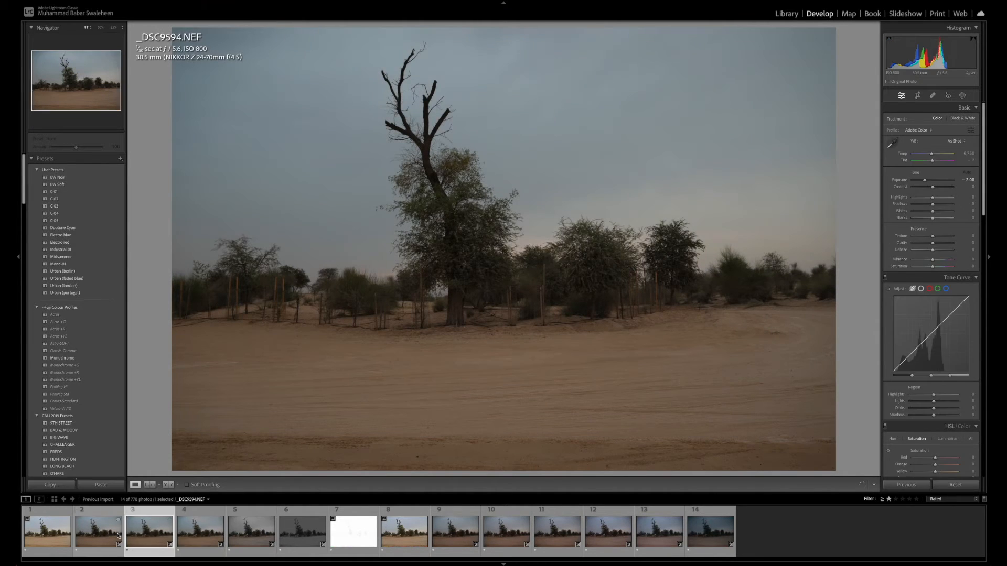
click(97, 535)
click(403, 532)
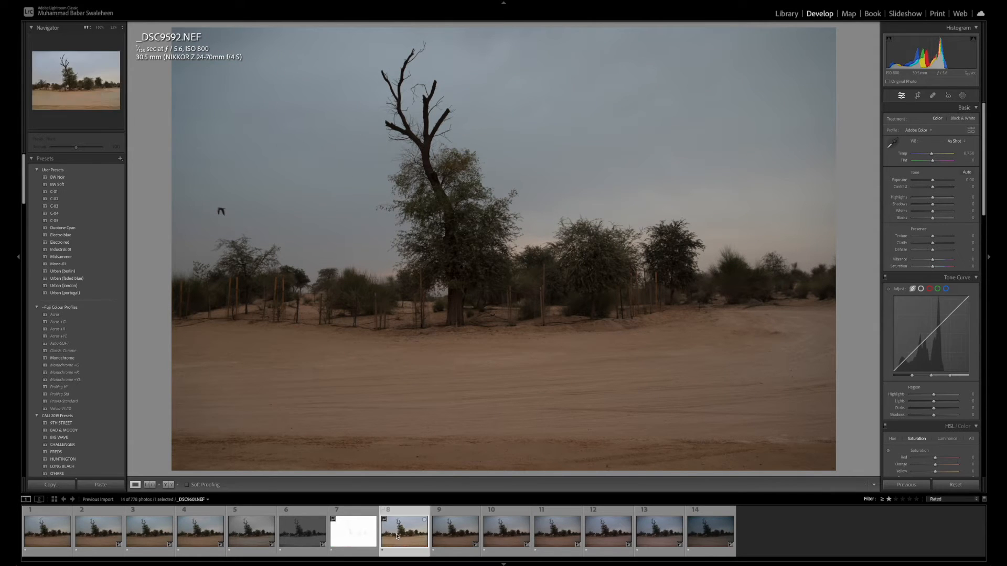
click(457, 539)
click(506, 536)
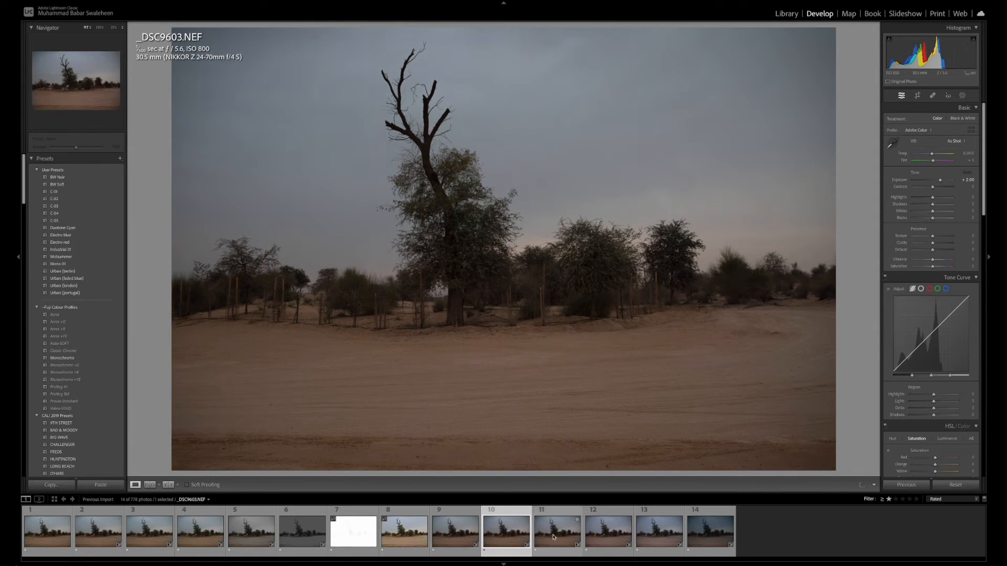
click(604, 537)
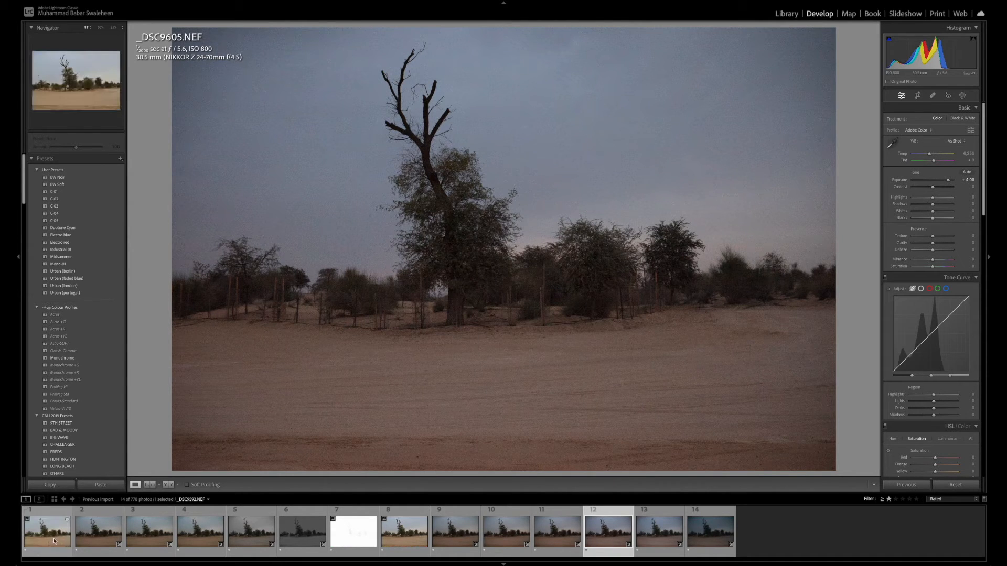
Compare the darkened overexposed shots _DSC9593.NEF, _DSC9594.NEF and _DSC9596.NEF with the second bracket, _DSC9601.NEF through _DSC9605.NEF, for color and detail
click(98, 531)
click(149, 531)
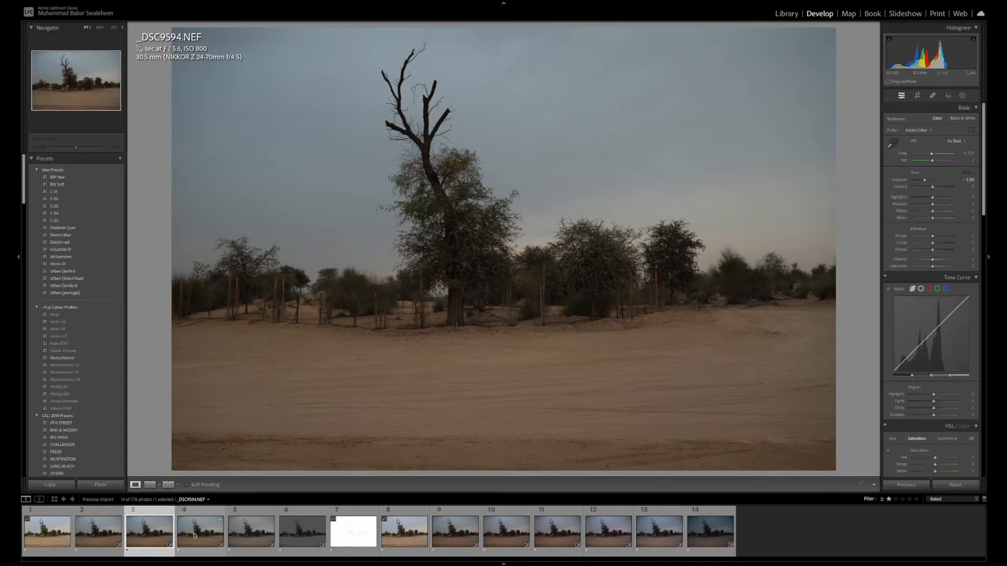
click(251, 532)
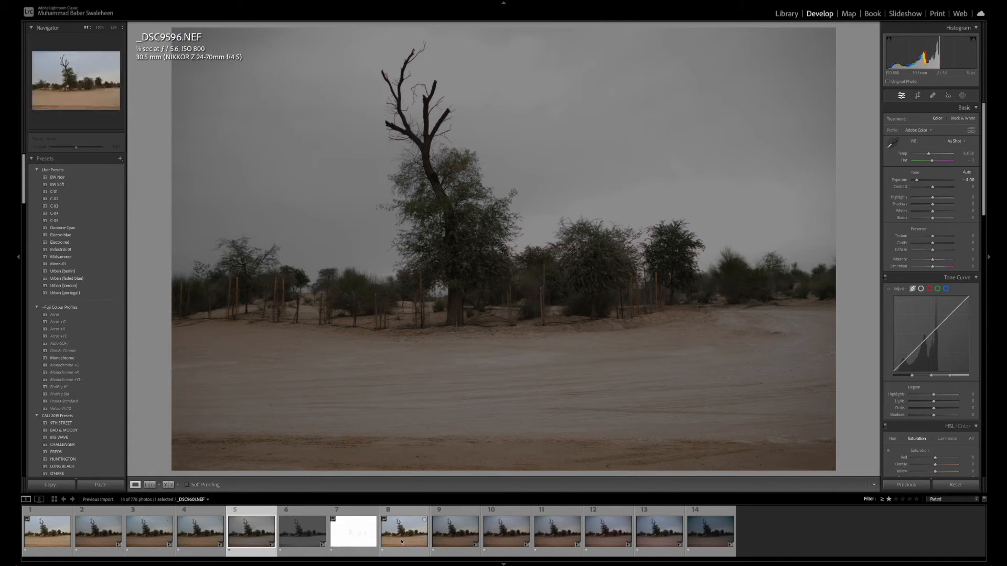
click(402, 540)
click(455, 540)
click(506, 541)
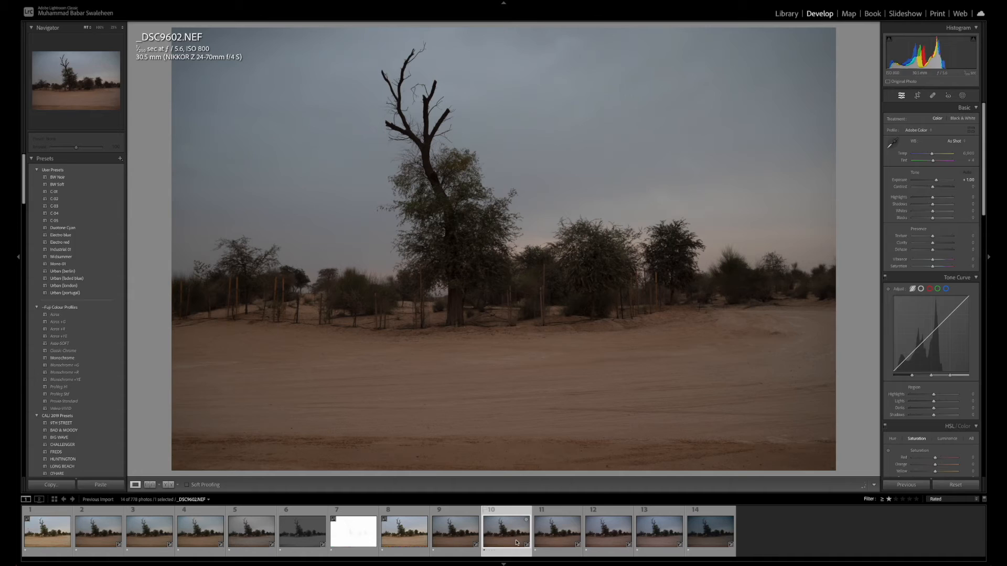
click(546, 542)
click(617, 542)
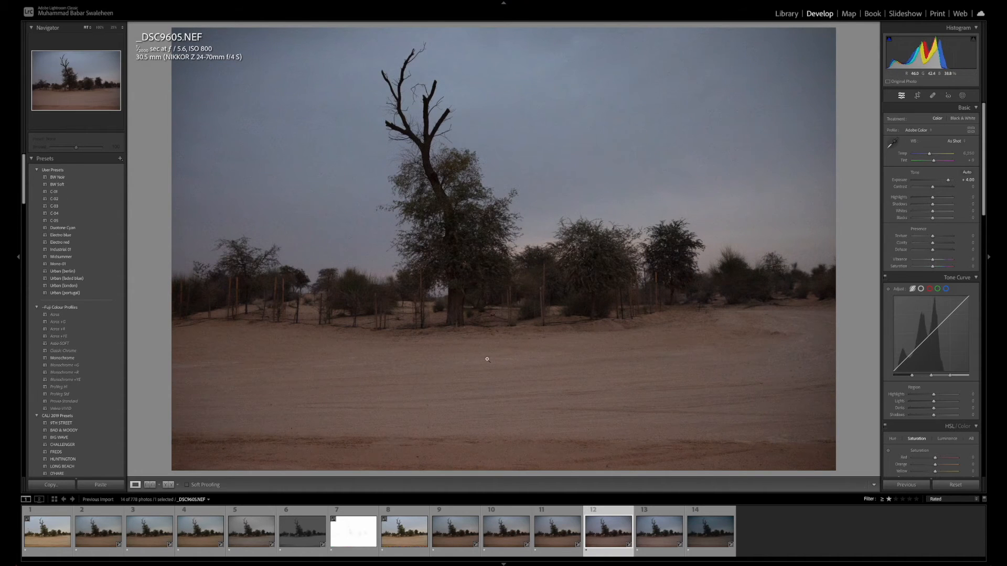